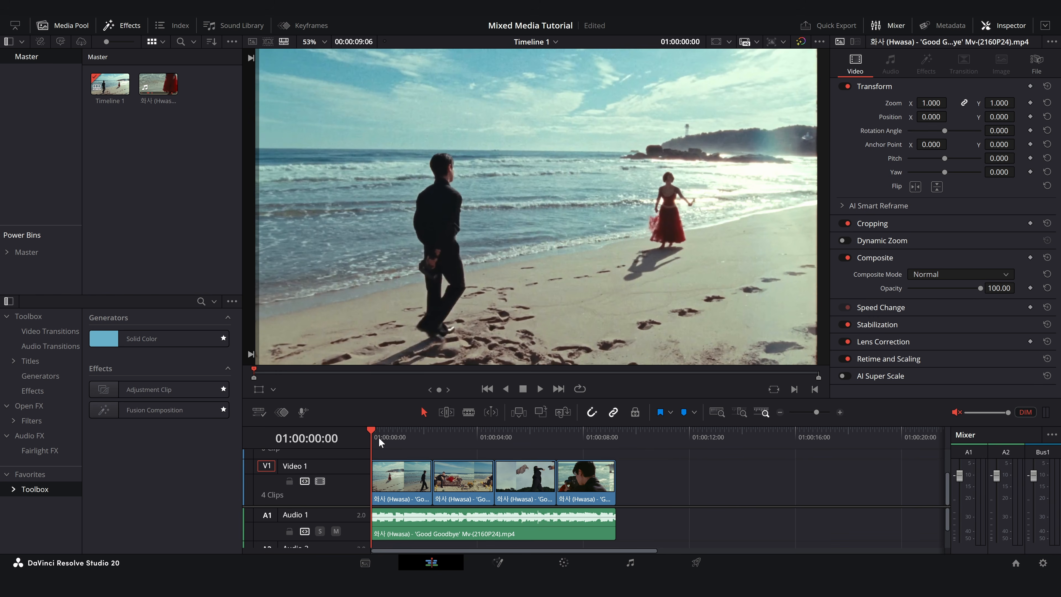
Look through the clips along the timeline and open the project settings.
click(388, 436)
click(471, 438)
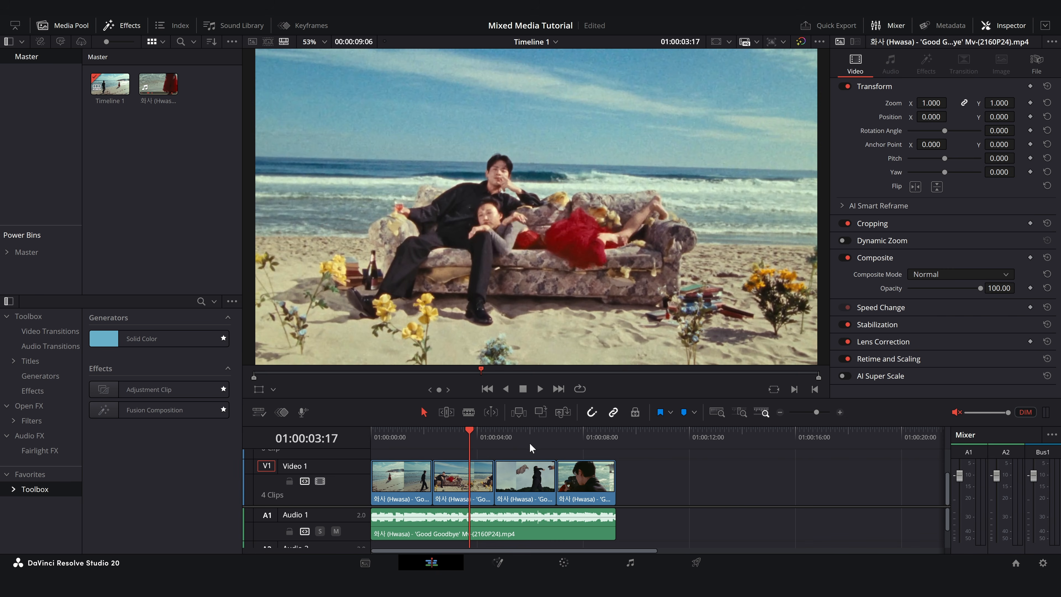
click(531, 446)
click(581, 444)
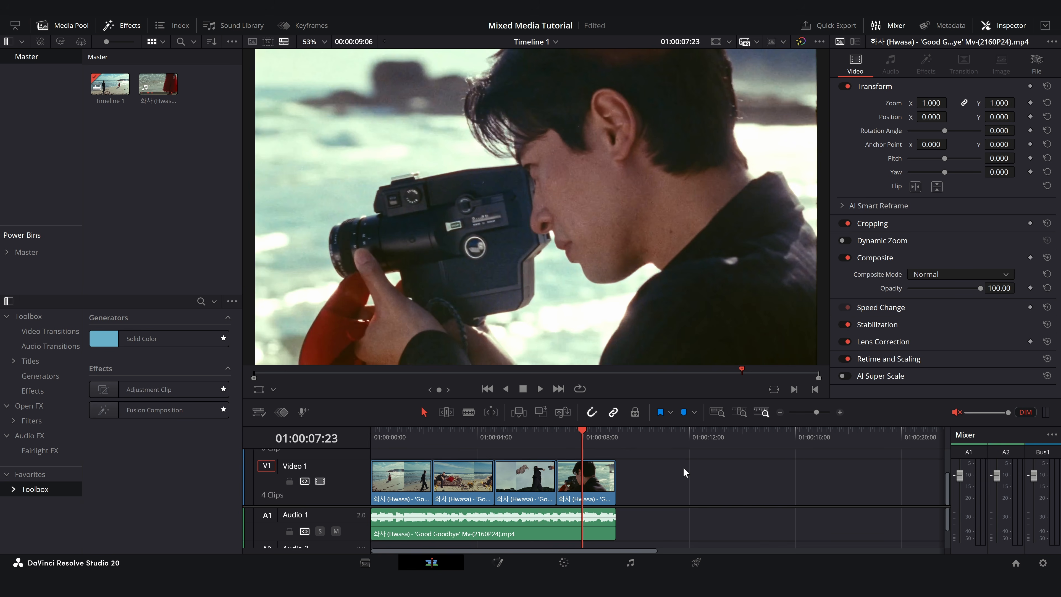
key(shift+9)
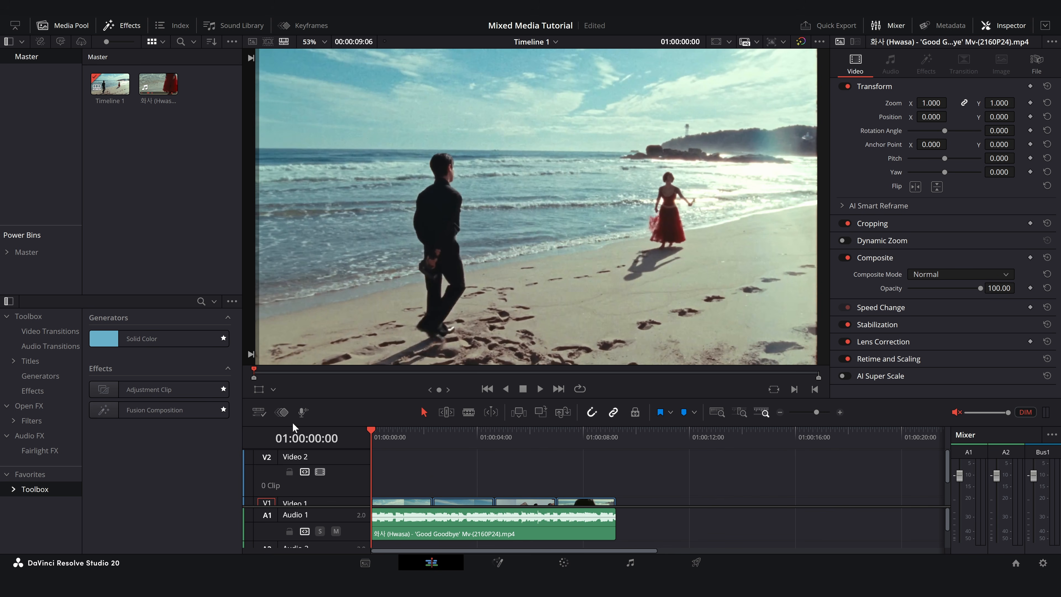
Add an Adjustment Clip on Video 2 over all four clips and open it in Fusion.
drag(158, 394, 469, 468)
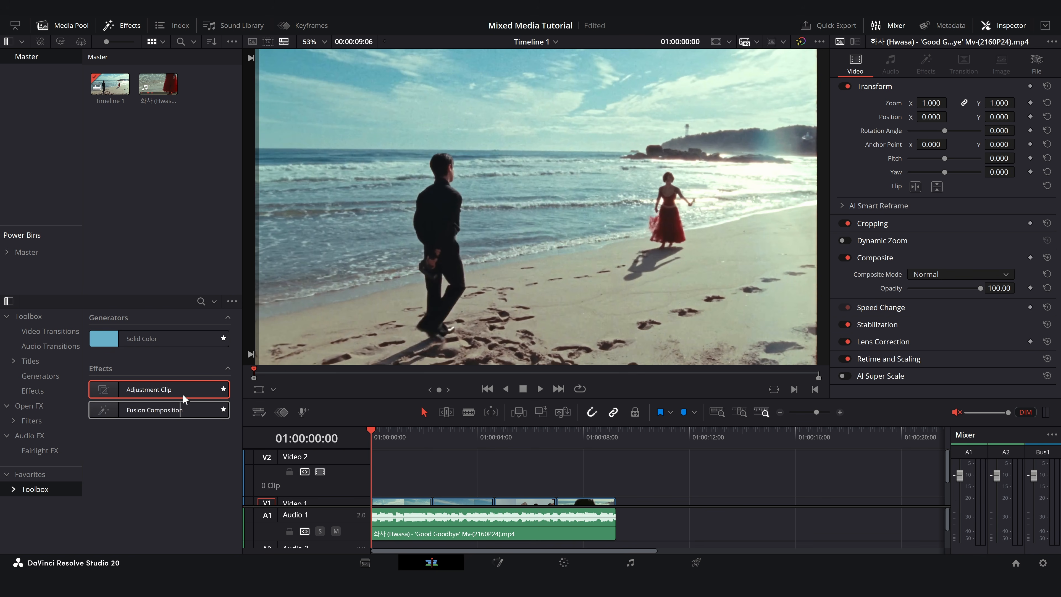
drag(184, 395, 393, 467)
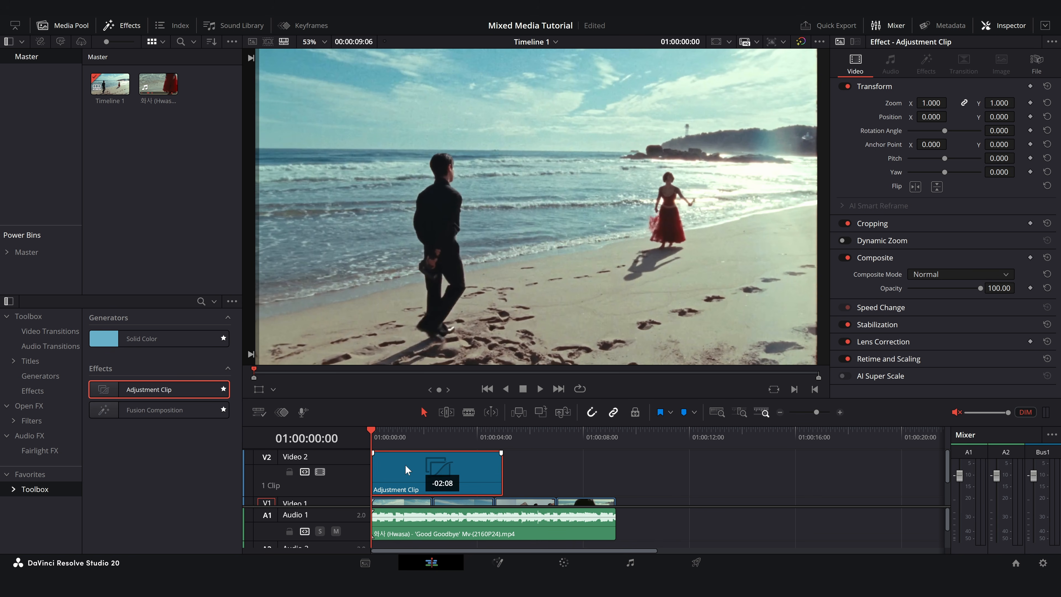
right_click(498, 465)
click(548, 393)
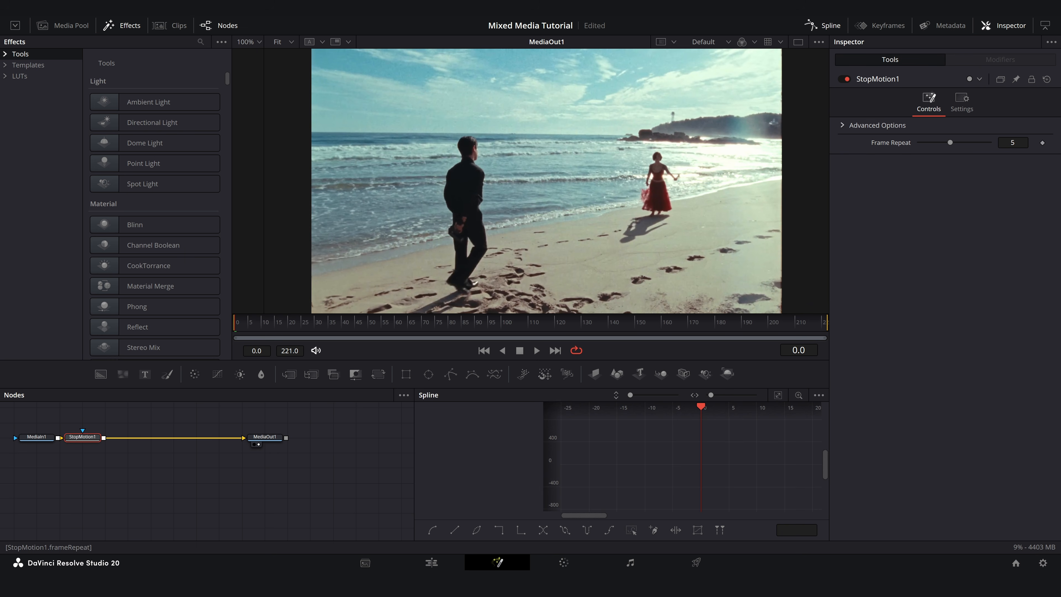
Set the StopMotion node's Frame Repeat to 3 and return to the Edit page.
double_click(1012, 142)
text(3)
key(Return)
click(441, 564)
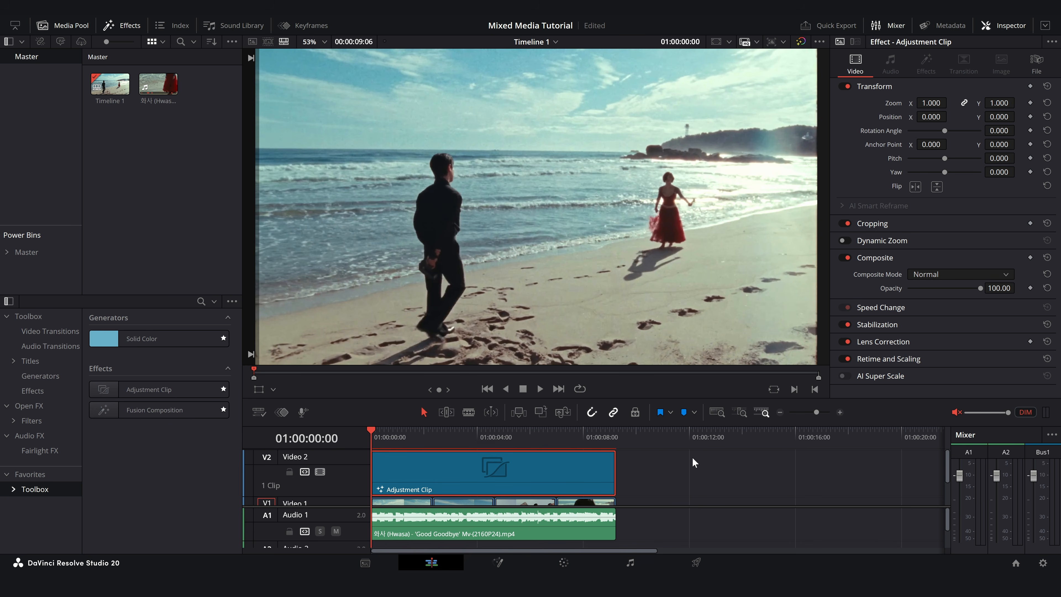
Play the timeline with the adjustment clip disabled and enabled to compare the motion.
key(d)
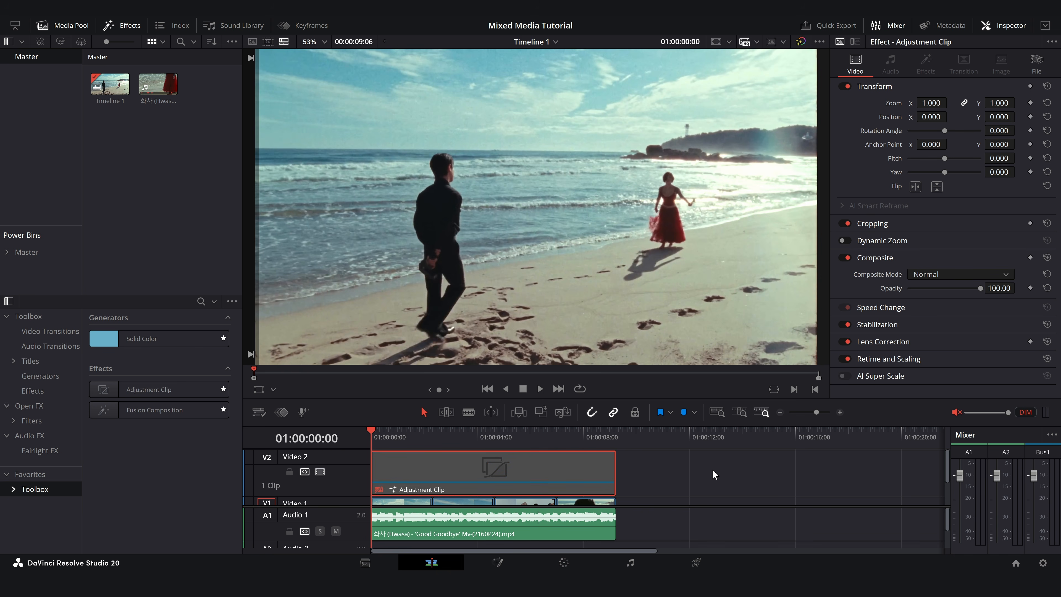
key(space)
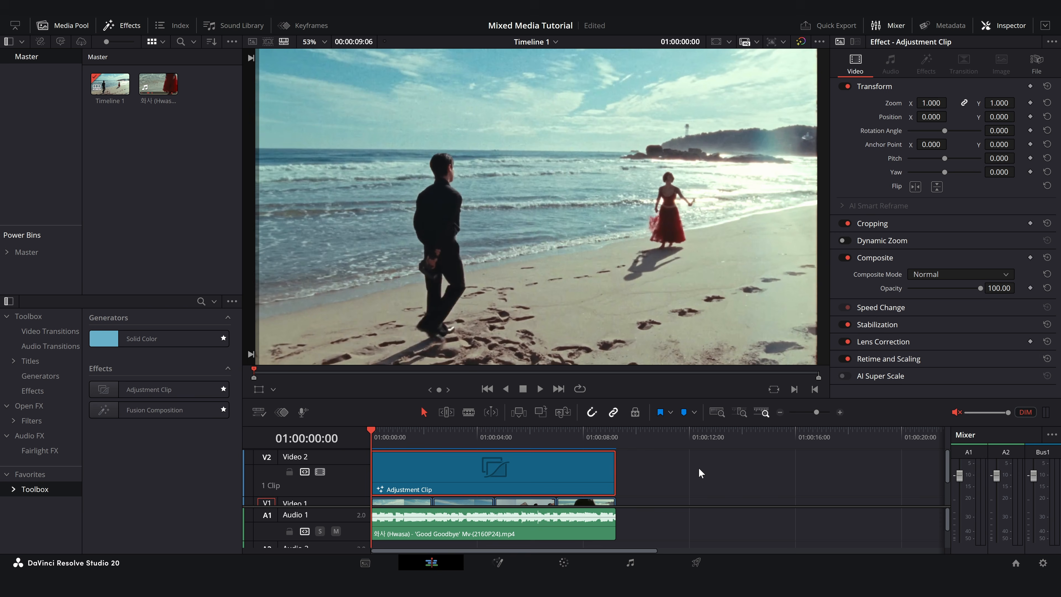
key(space)
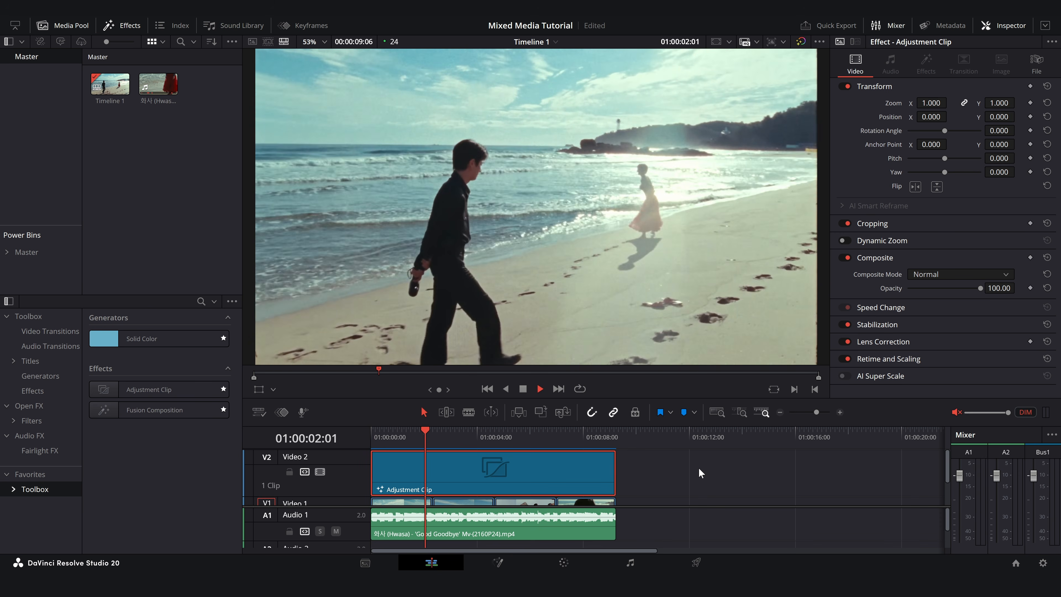
key(space)
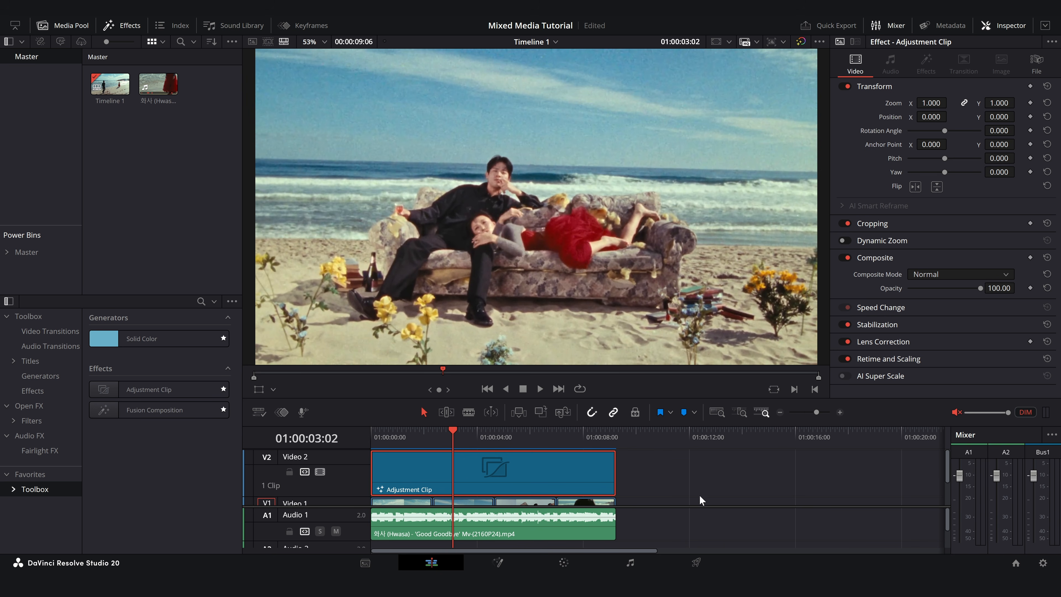
Set the timeline's export format to JPEG with automatic quality and add the job to the render queue.
click(696, 562)
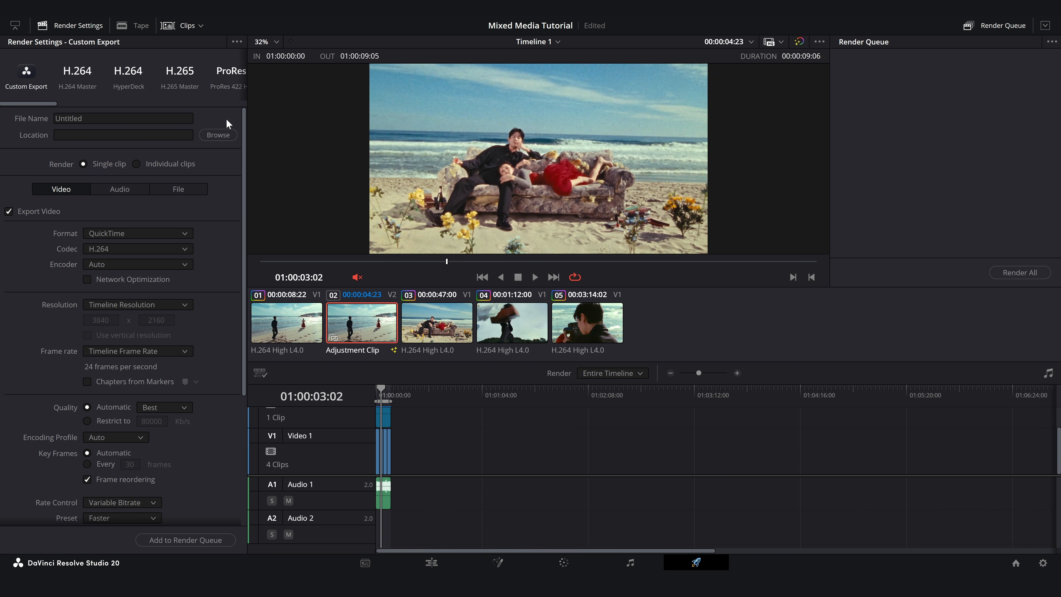
click(187, 234)
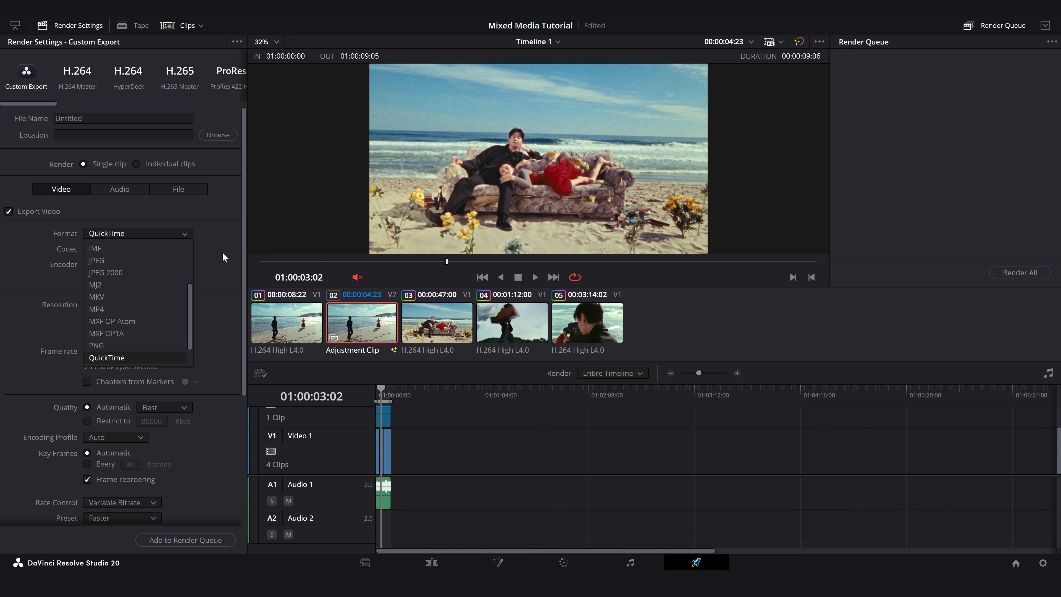
scroll(171, 327, up, 2)
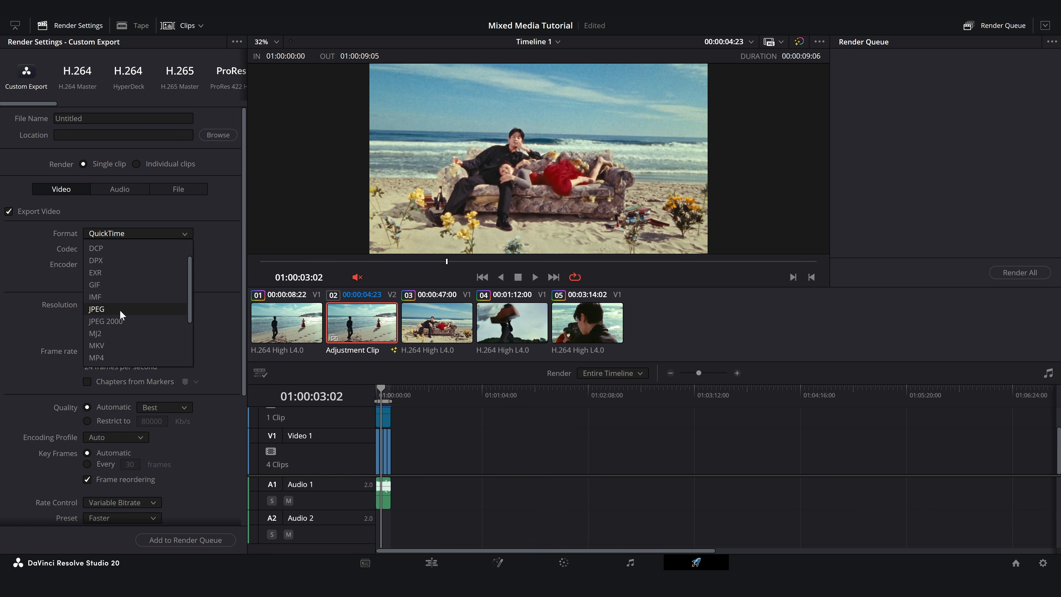
click(102, 307)
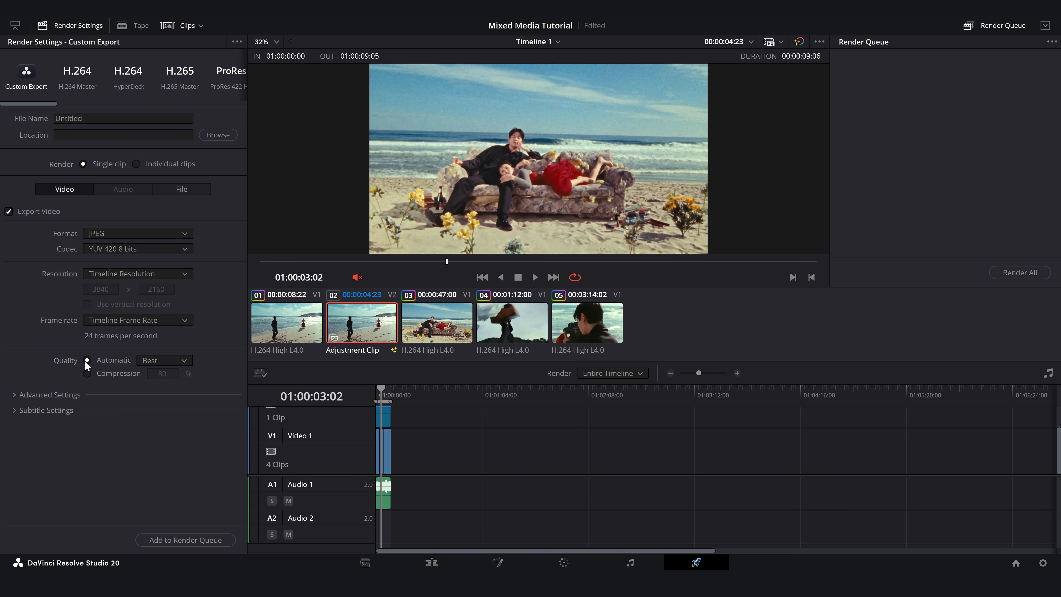
click(144, 361)
click(172, 424)
click(212, 538)
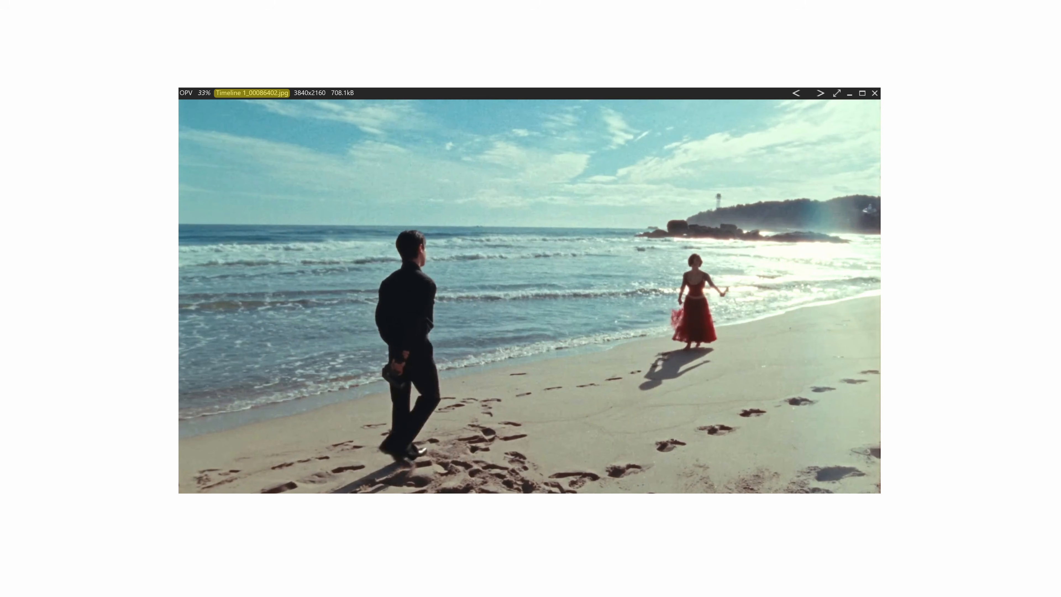
Delete the duplicate exported frames, keeping every third image starting with Timeline 1_00086400.jpg.
key(Right)
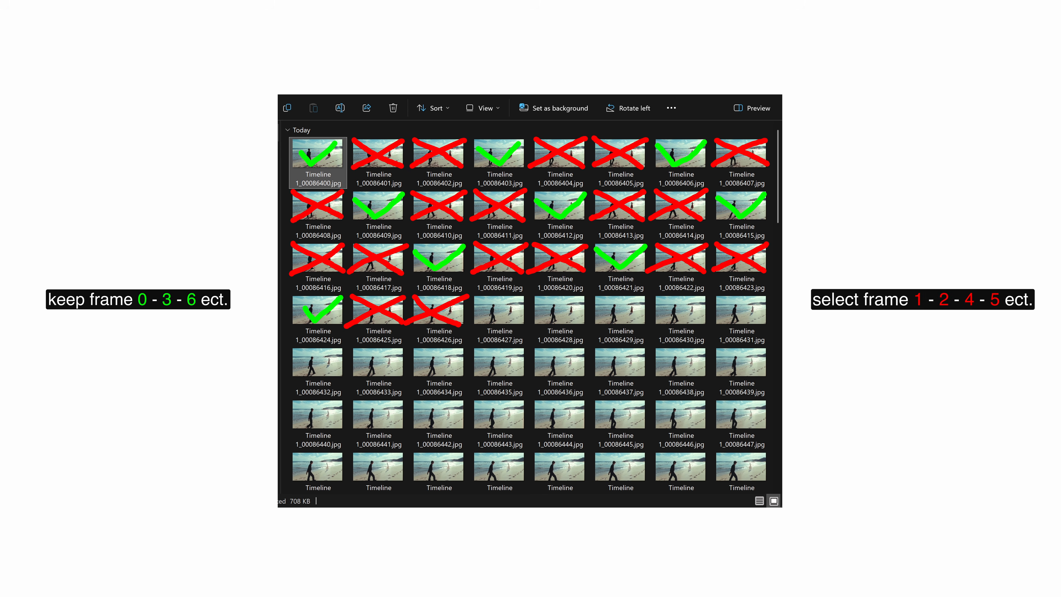
key(Escape)
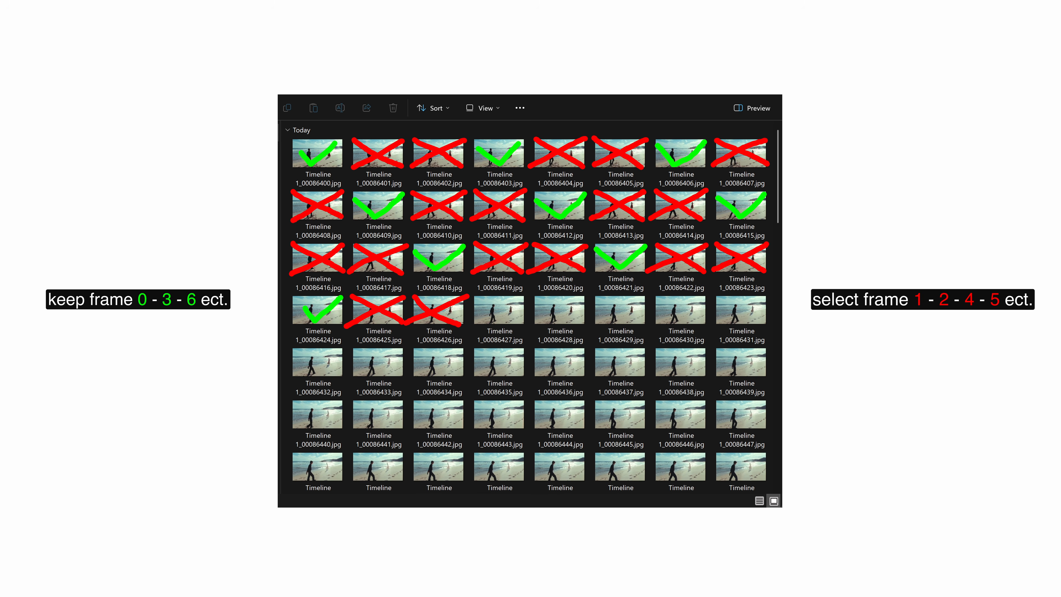
click(379, 159)
ctrl+click(439, 159)
ctrl+click(559, 159)
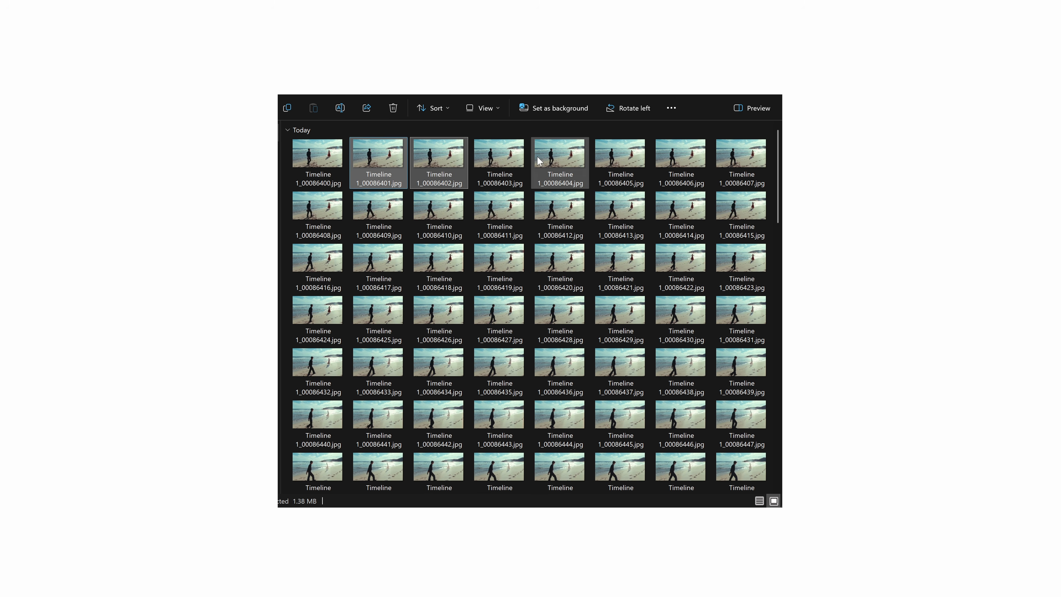
ctrl+click(616, 165)
ctrl+click(734, 167)
ctrl+click(320, 209)
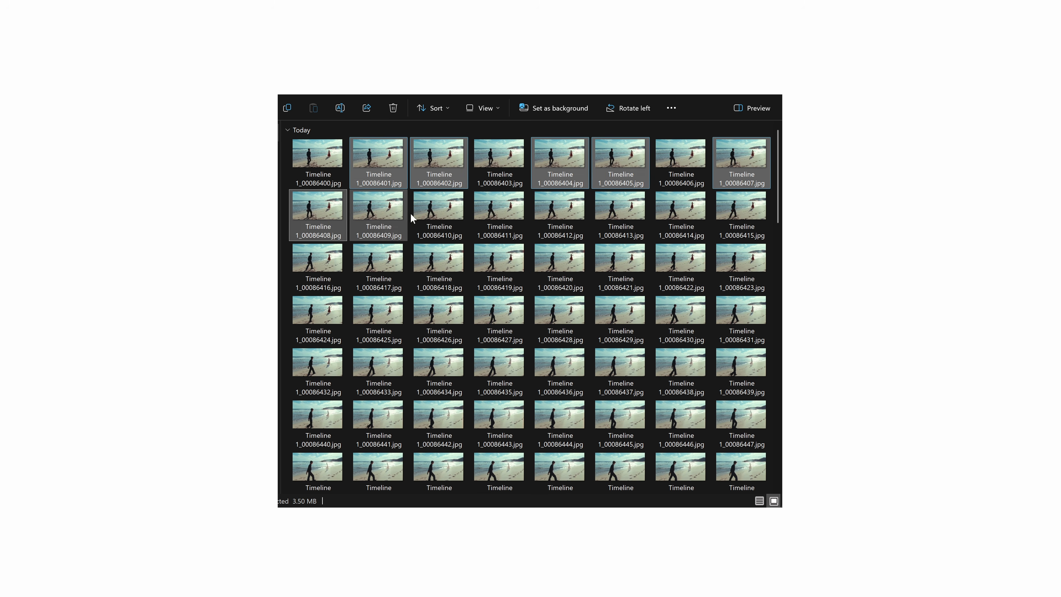
ctrl+click(418, 212)
ctrl+click(497, 212)
ctrl+click(628, 214)
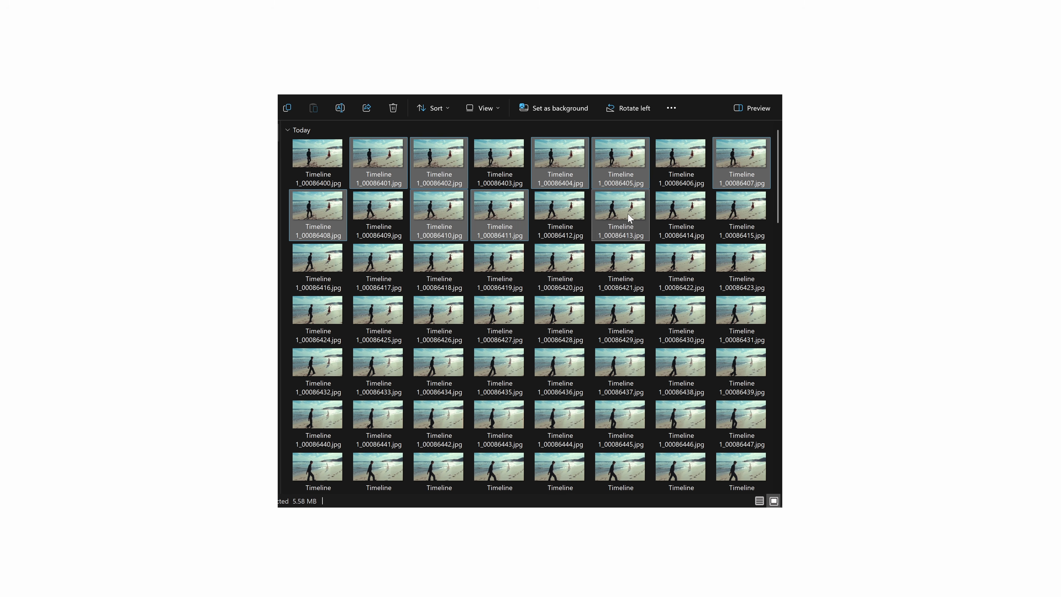
ctrl+click(677, 215)
ctrl+click(317, 263)
ctrl+click(378, 263)
ctrl+click(500, 264)
ctrl+click(560, 263)
ctrl+click(680, 263)
scroll(489, 374, down, 3)
ctrl+click(440, 364)
ctrl+click(499, 366)
ctrl+click(620, 365)
scroll(680, 414, down, 3)
scroll(559, 414, down, 6)
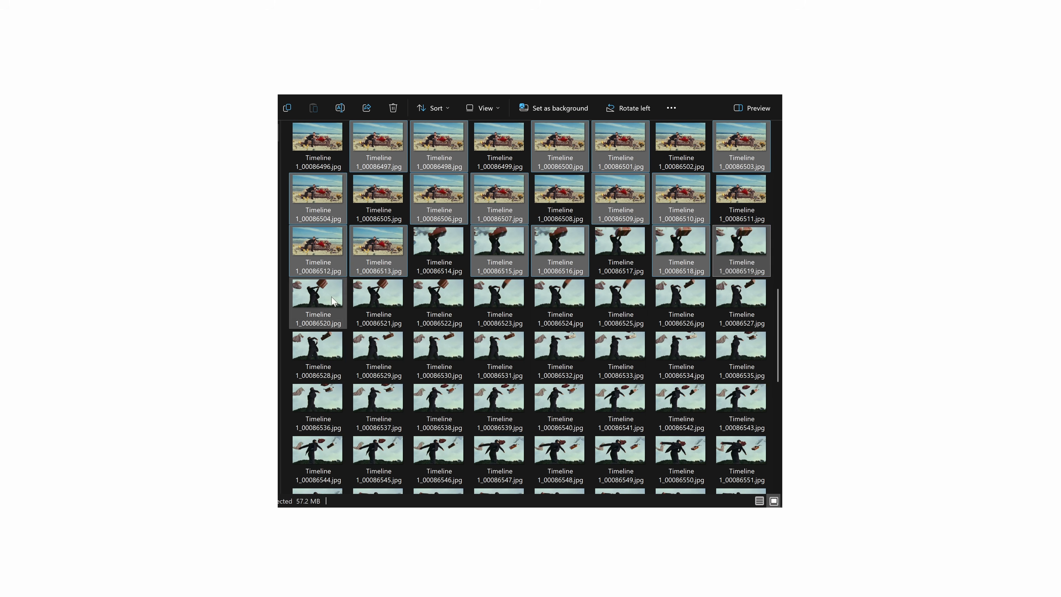
scroll(500, 376, down, 3)
scroll(500, 414, down, 3)
ctrl+click(681, 409)
ctrl+click(742, 412)
scroll(724, 212, up, 20)
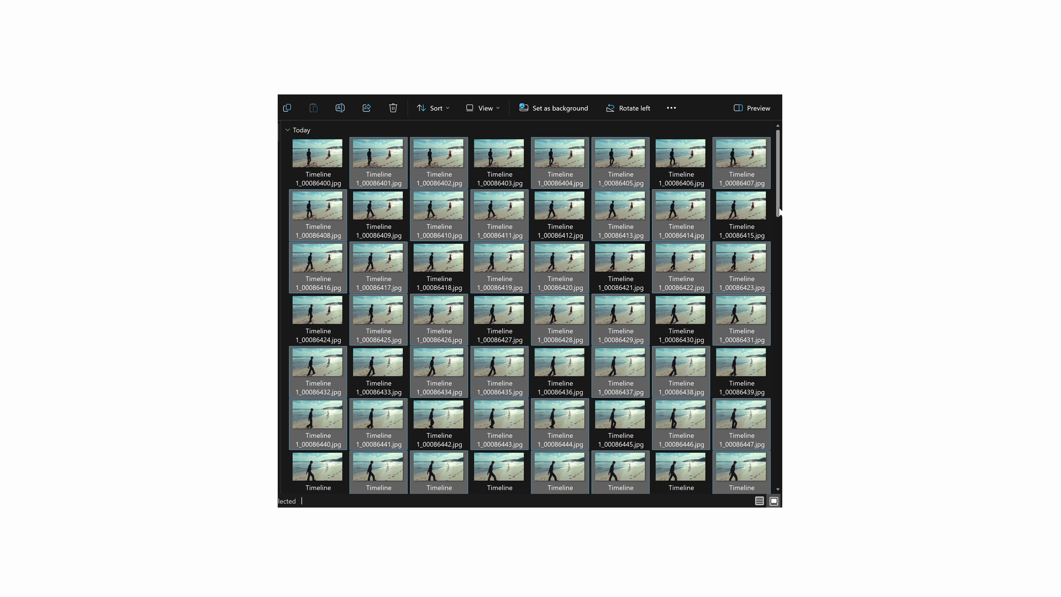
scroll(779, 368, down, 20)
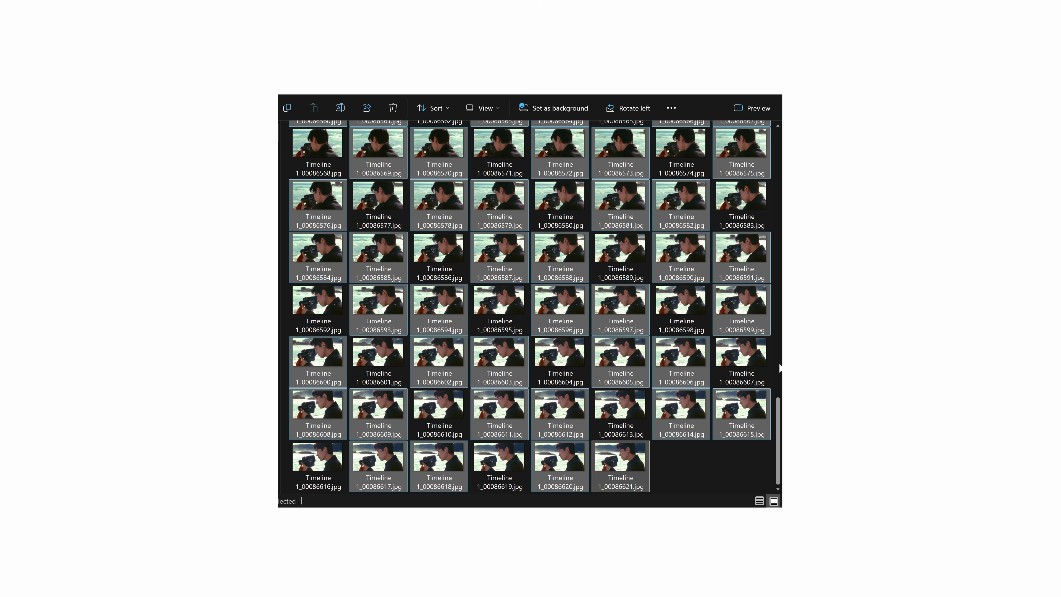
scroll(778, 196, up, 20)
right_click(319, 359)
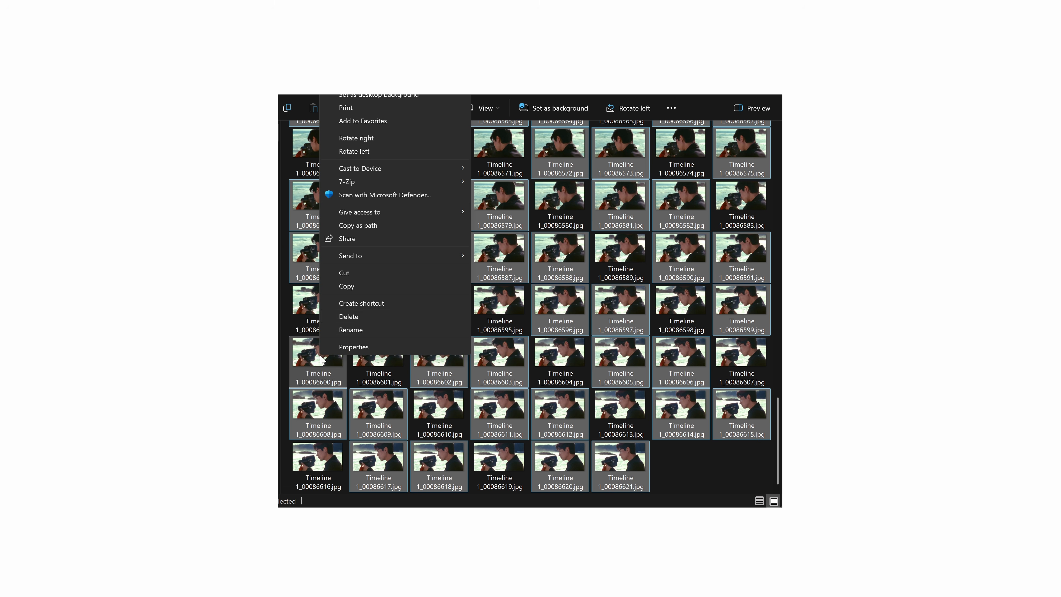
click(367, 316)
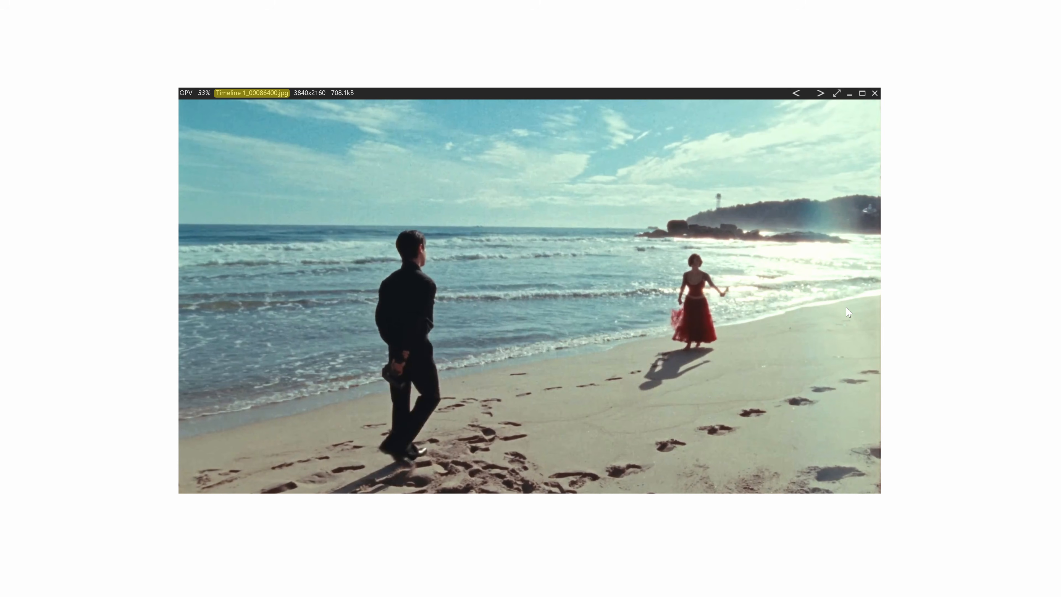
Step through the remaining frames in the image viewer to check the stop-motion sequence.
key(Right)
key(Right)
key(Right)
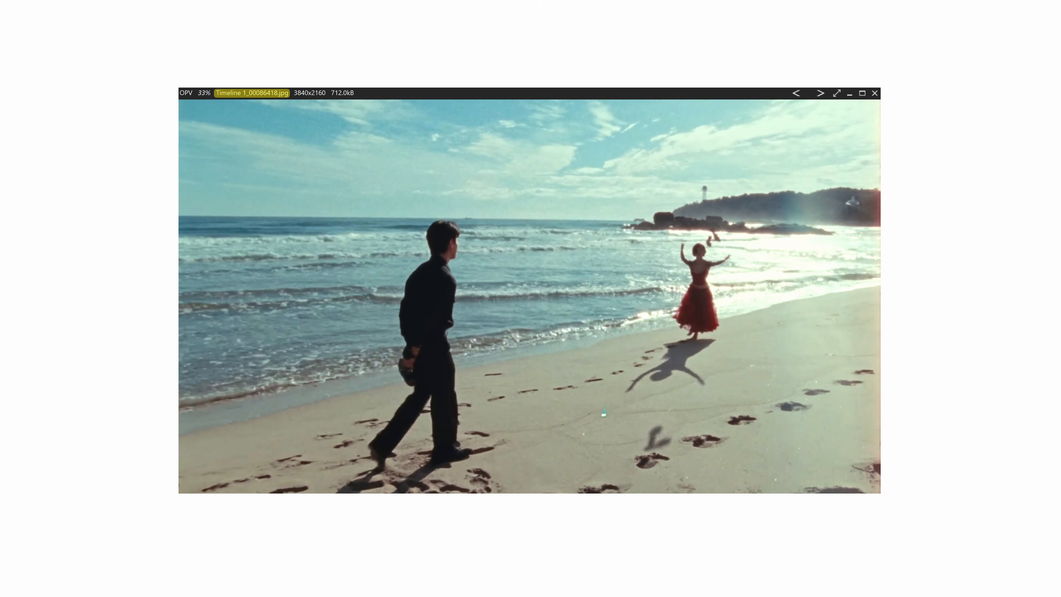
key(Right)
key(Right)
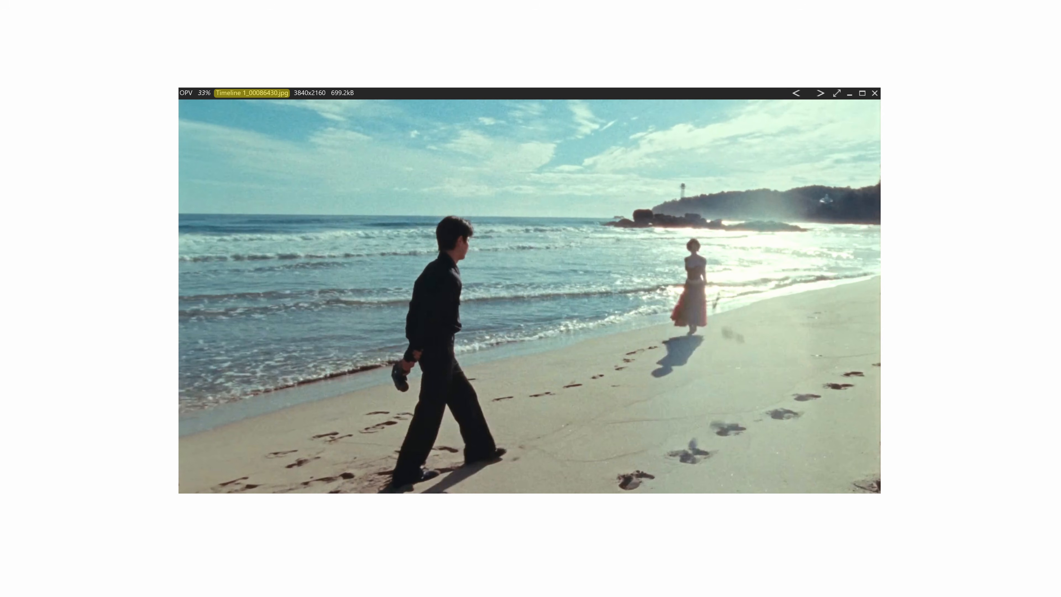
key(Right)
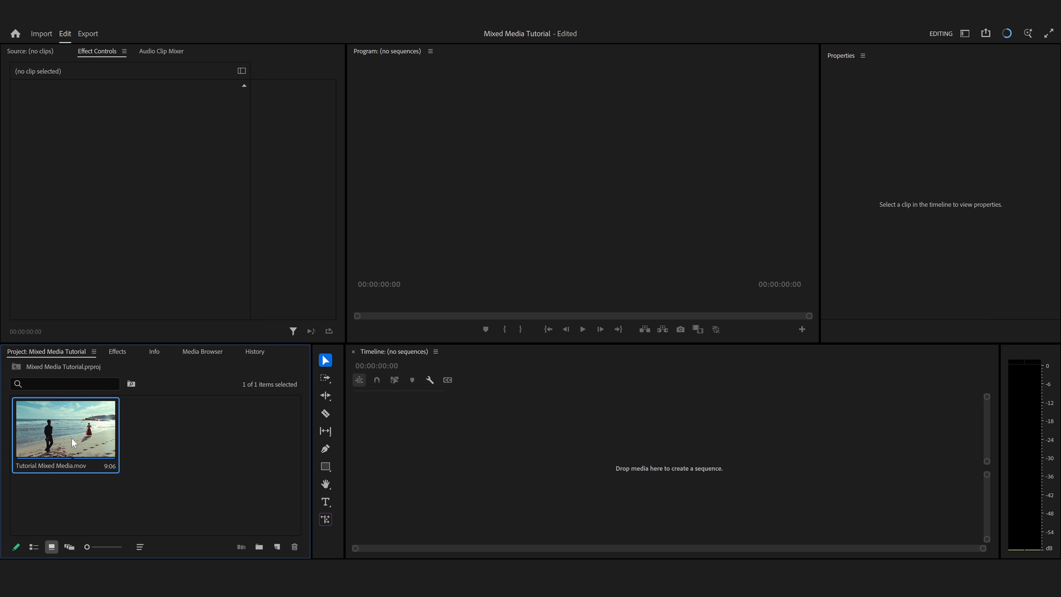
Switch to Adobe Premiere Pro, create a sequence from Tutorial Mixed Media.mov and play it.
drag(73, 442, 380, 439)
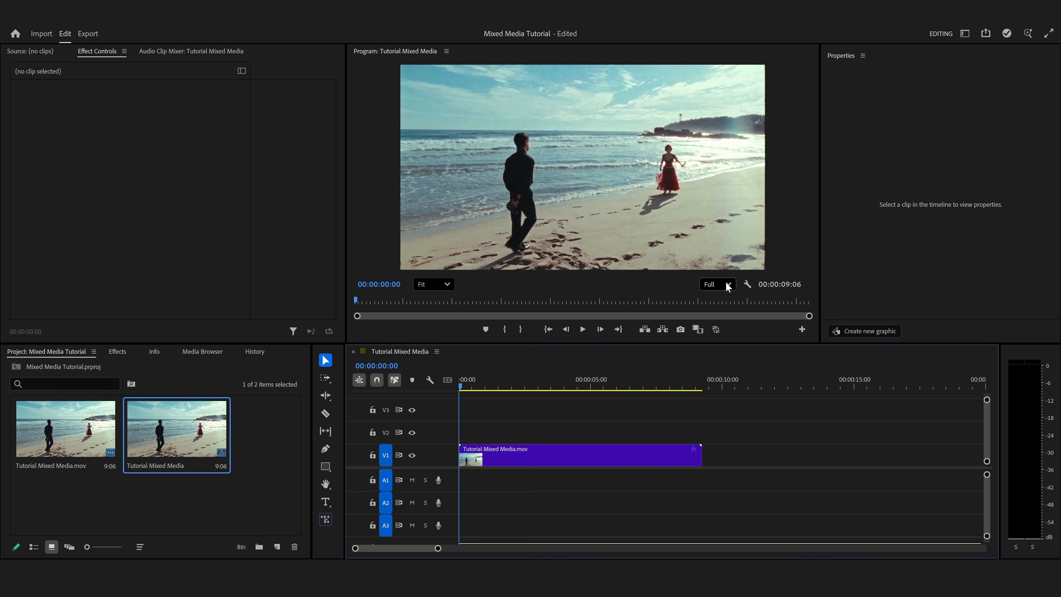
click(583, 330)
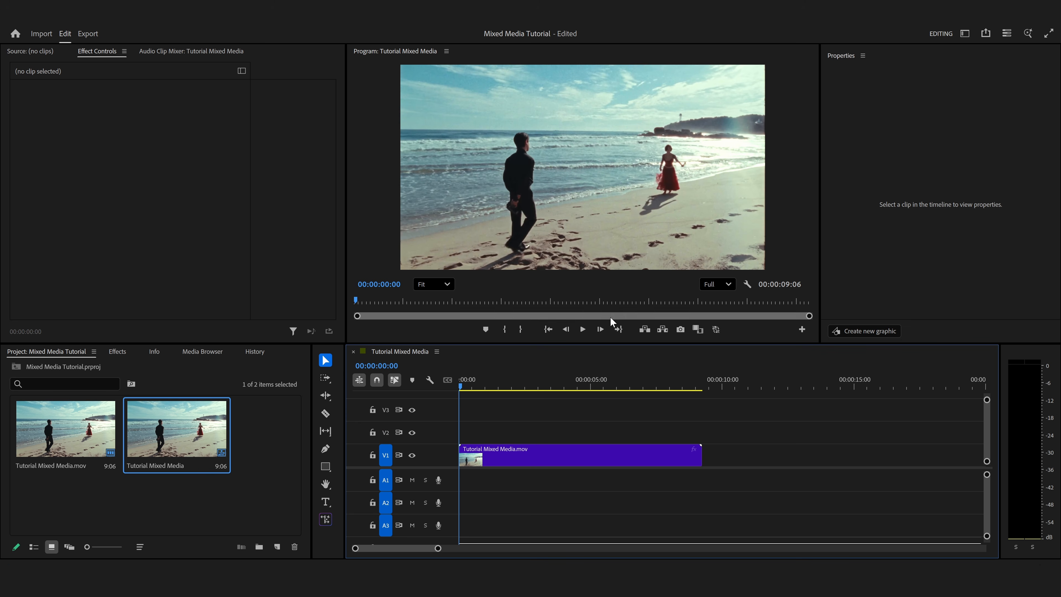
Apply the Posterize Time effect to the timeline clip, set its Frame Rate to 8 and play the result.
click(119, 353)
click(100, 381)
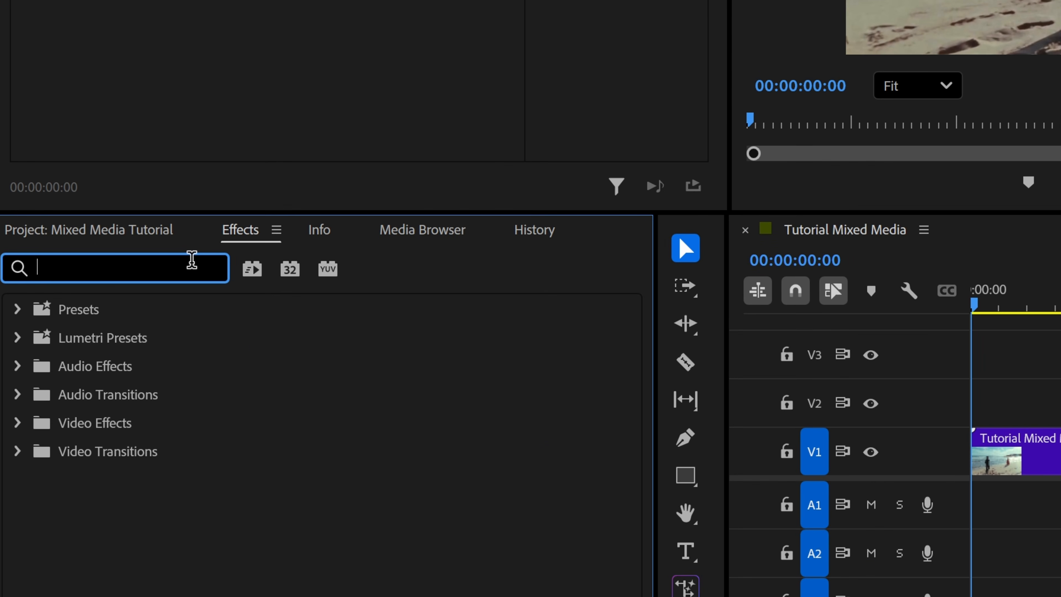
text(poster)
drag(131, 535, 1054, 474)
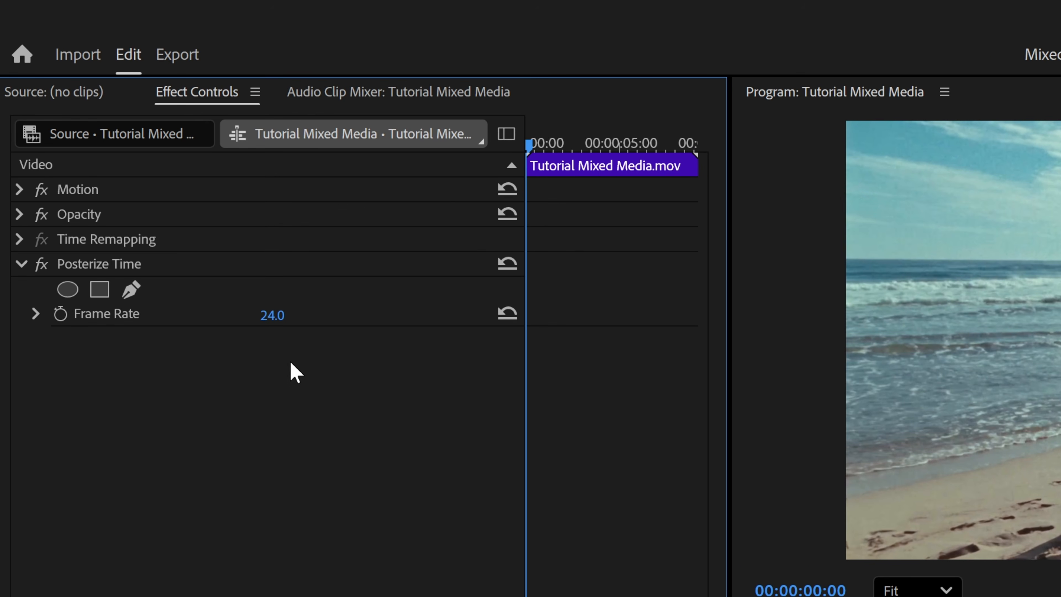
key(space)
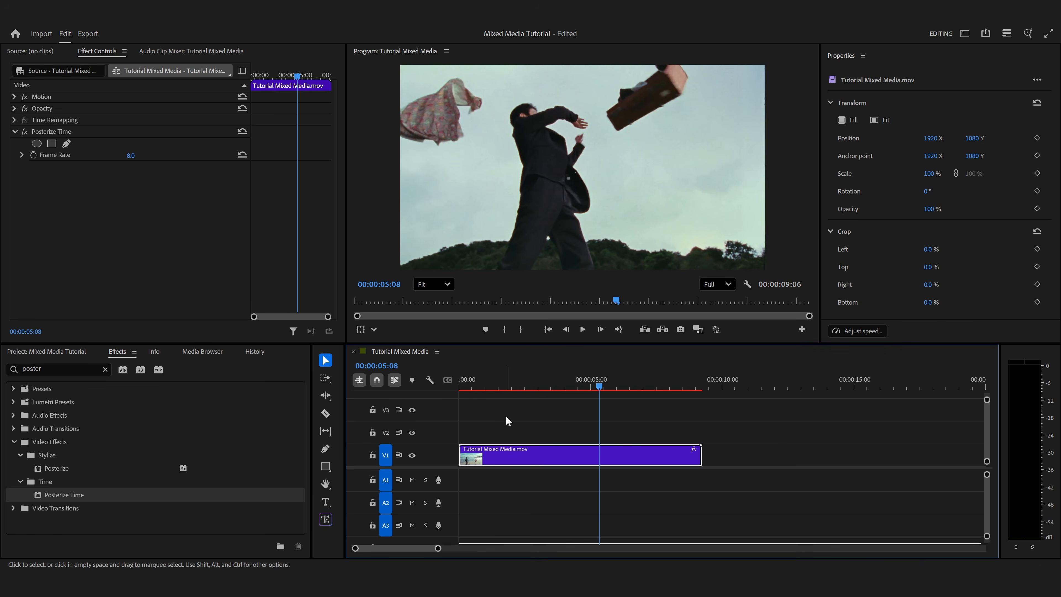
Open the sequence's export settings, set the format to JPEG and expand the video settings.
click(89, 33)
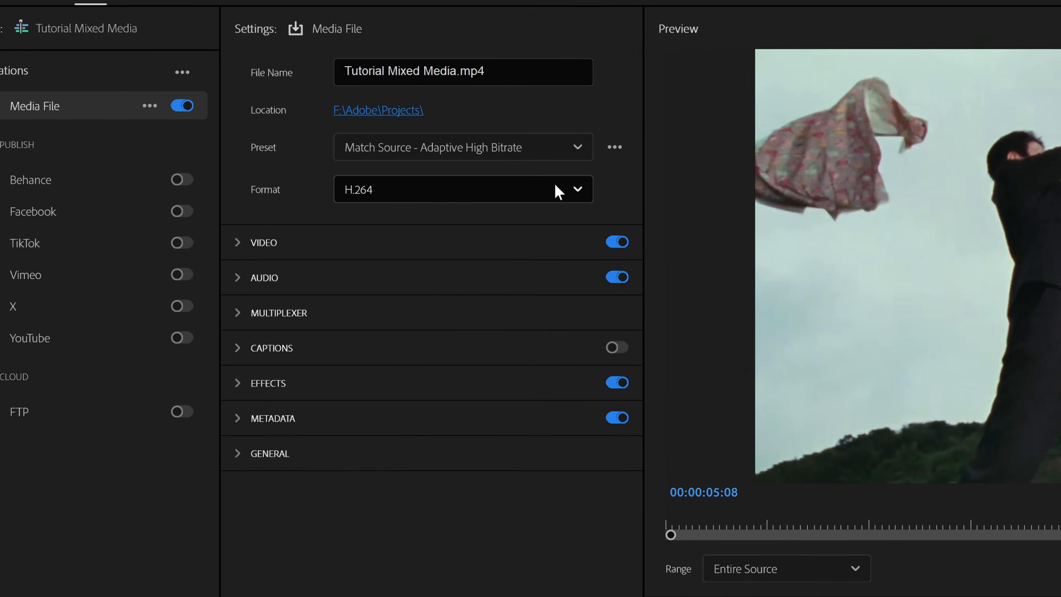
click(382, 159)
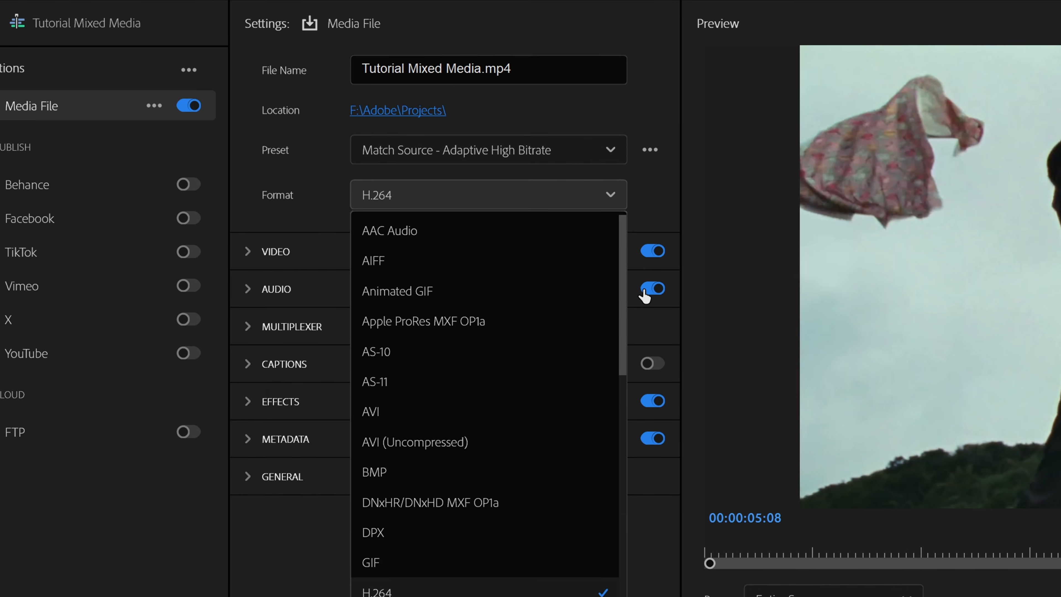
scroll(350, 278, down, 2)
scroll(536, 398, down, 2)
click(518, 501)
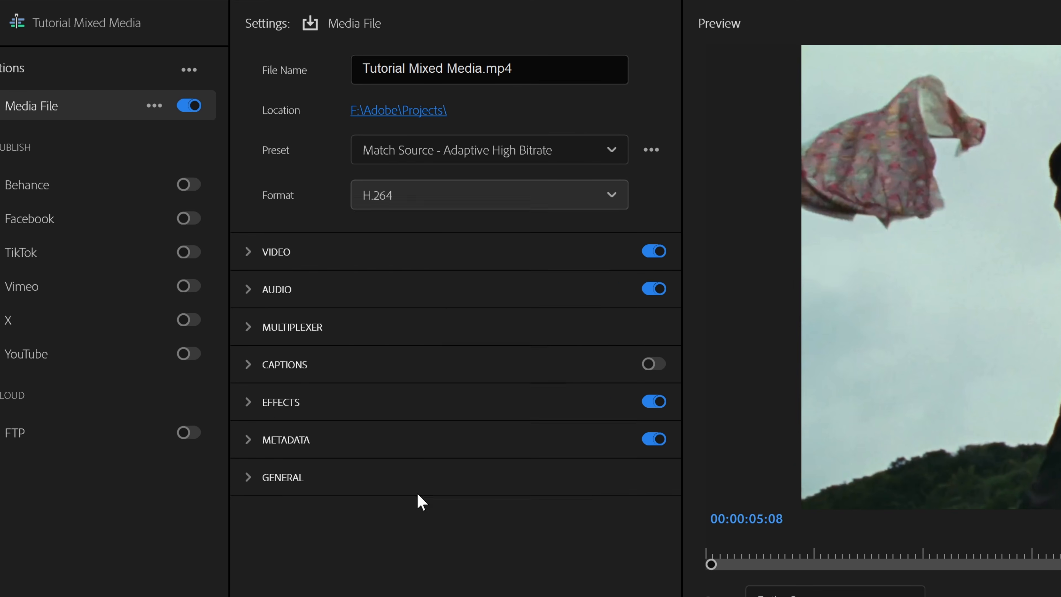
click(249, 252)
scroll(585, 489, down, 1)
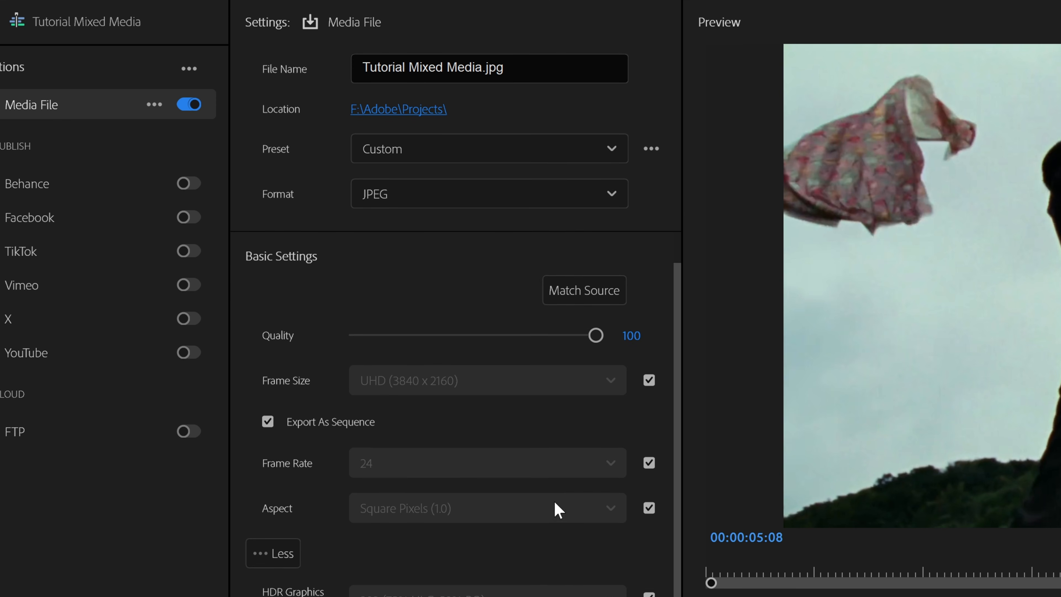
Stop the export frame rate from matching the source, set it to 8 and export the JPEG sequence.
click(649, 445)
click(555, 447)
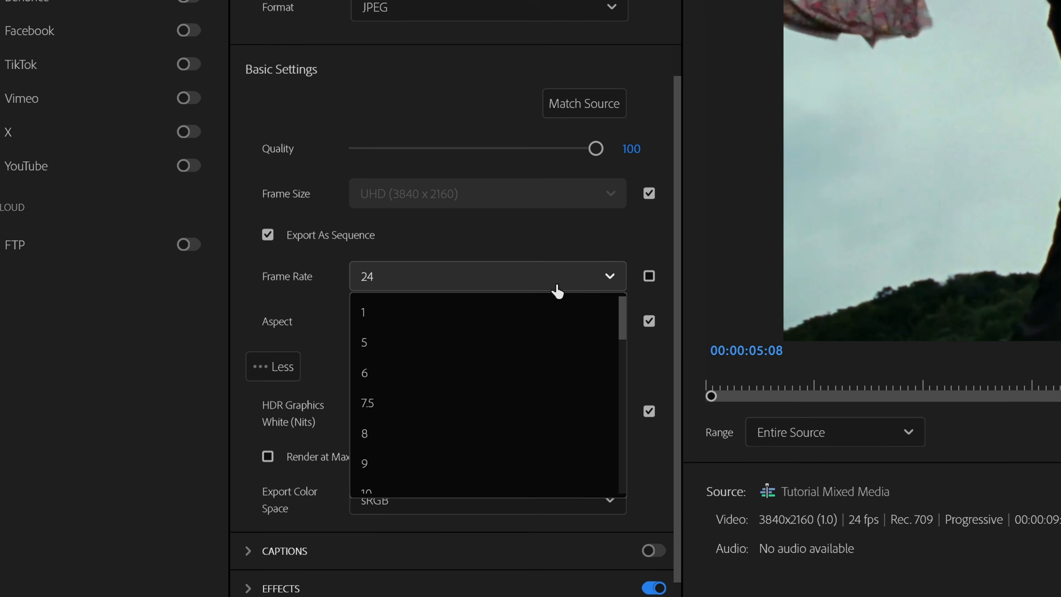
scroll(568, 522, down, 3)
scroll(570, 355, up, 3)
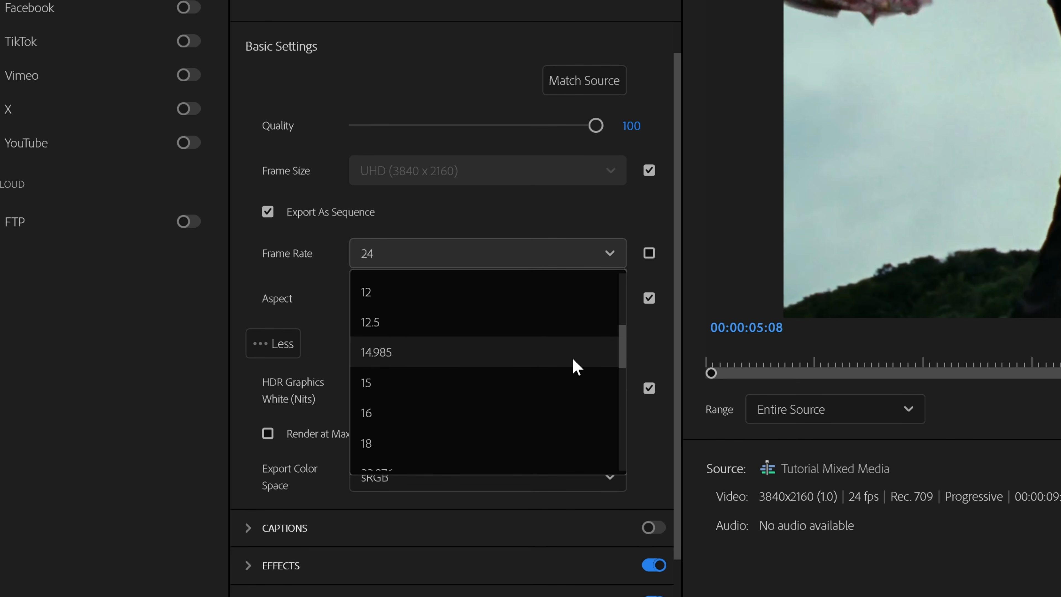
scroll(536, 415, up, 4)
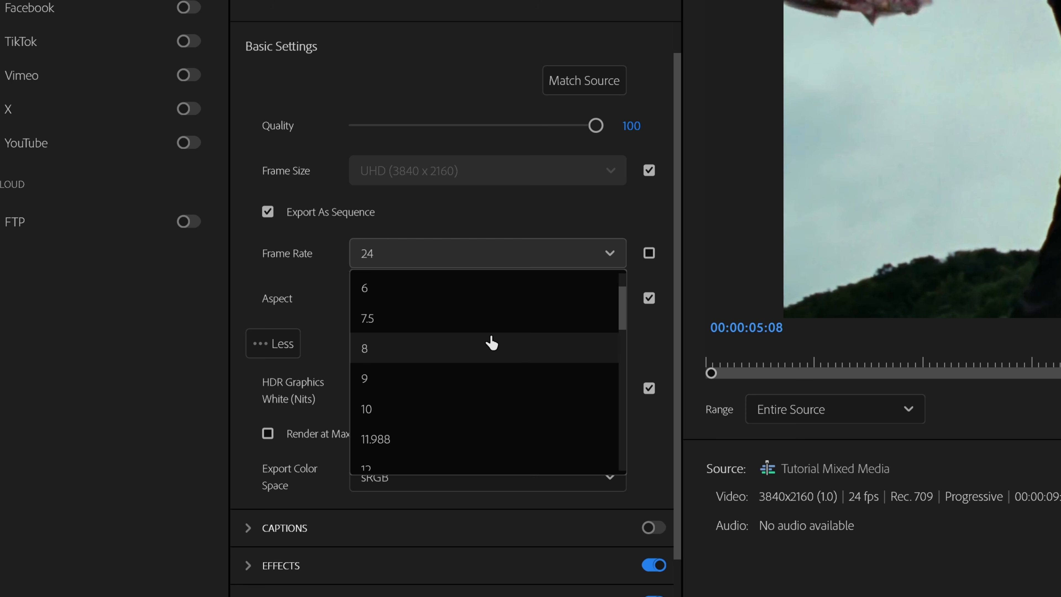
scroll(517, 360, up, 1)
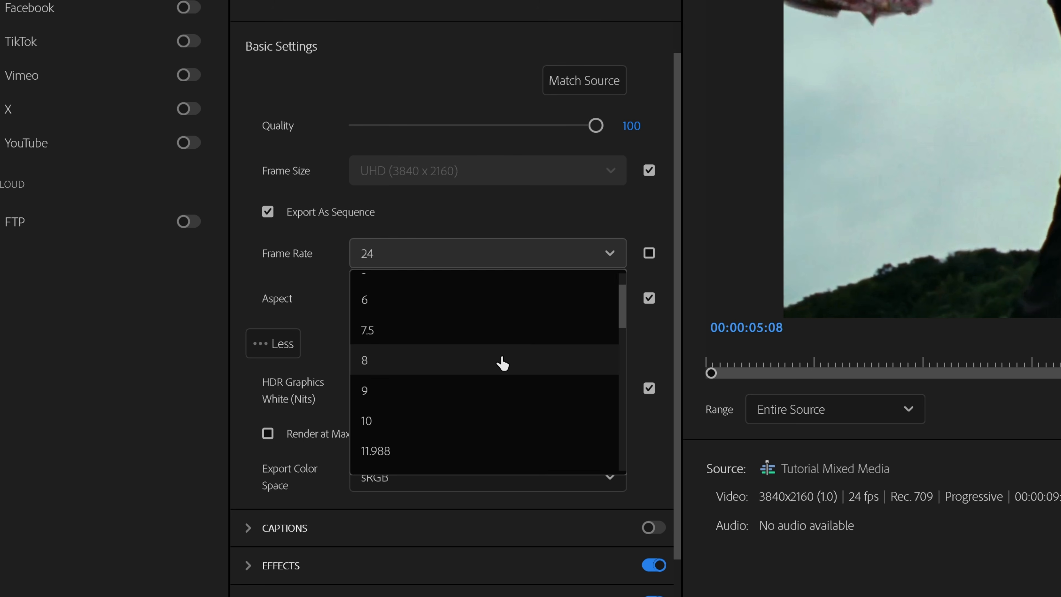
click(377, 358)
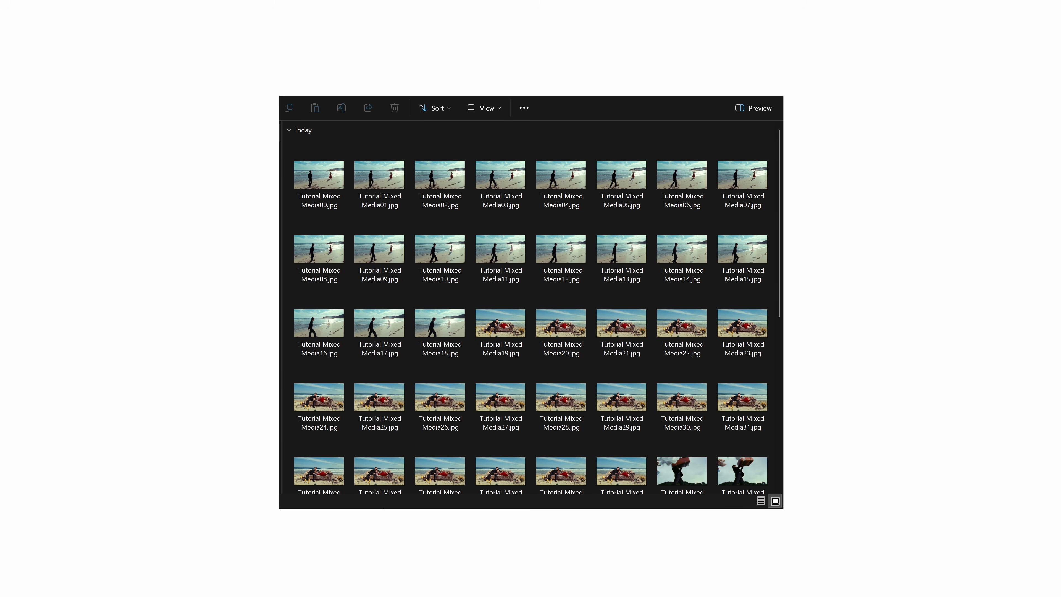
Check the sort order of the exported JPEG frames and look through all of them in the folder.
click(434, 108)
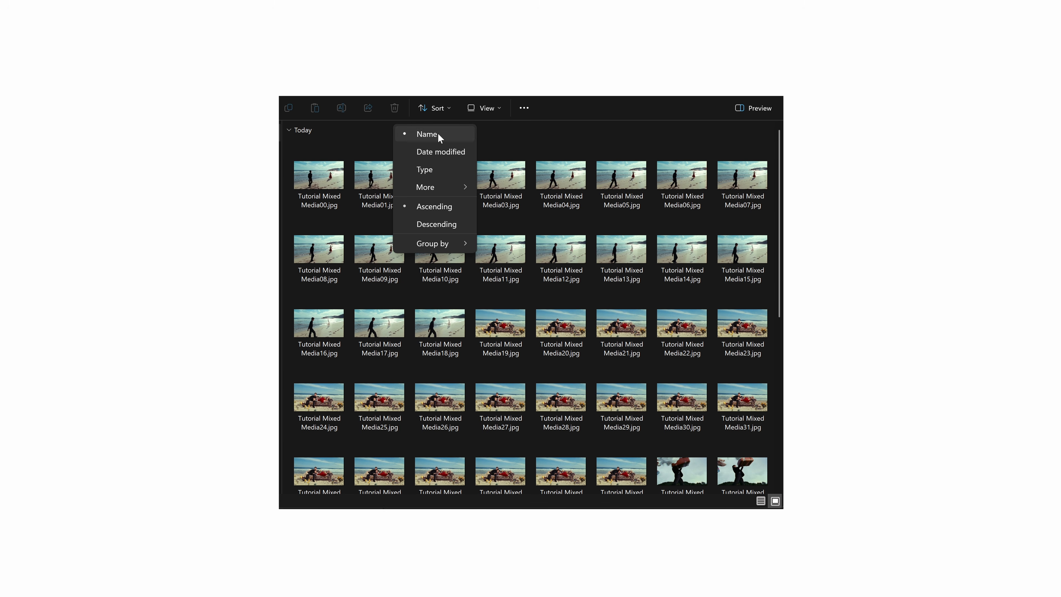
click(433, 110)
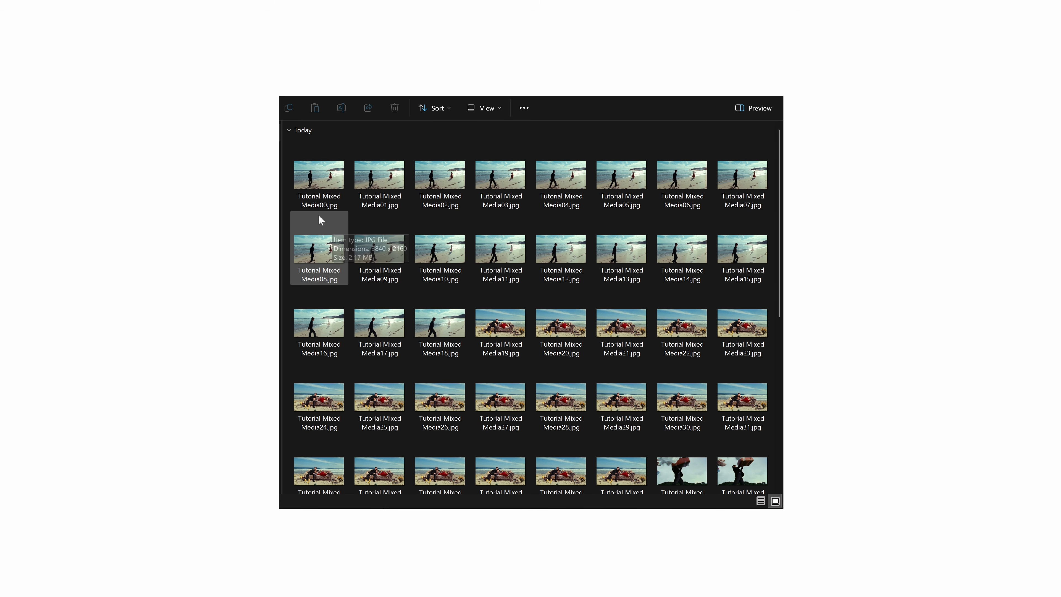
scroll(294, 201, down, 6)
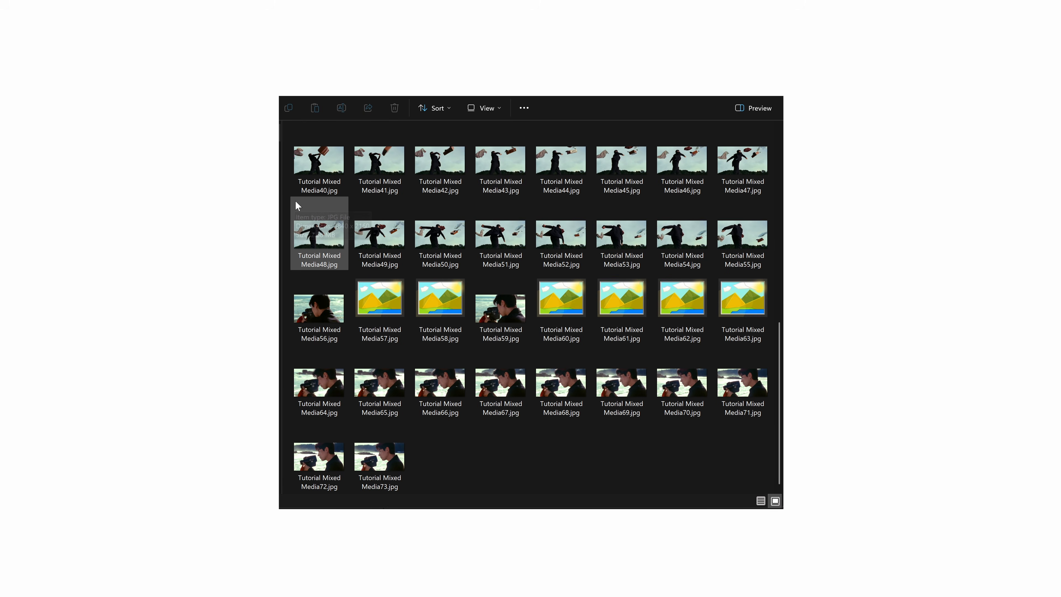
scroll(296, 204, up, 6)
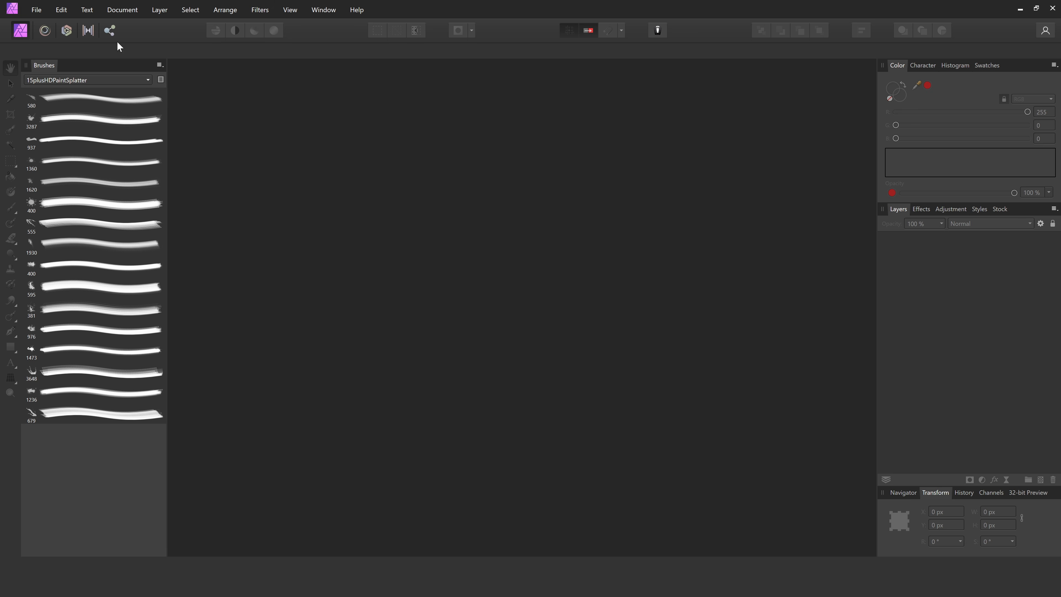
Switch to Affinity Photo and create a new 3840 x 2970 px document at 300 DPI.
key(ctrl+n)
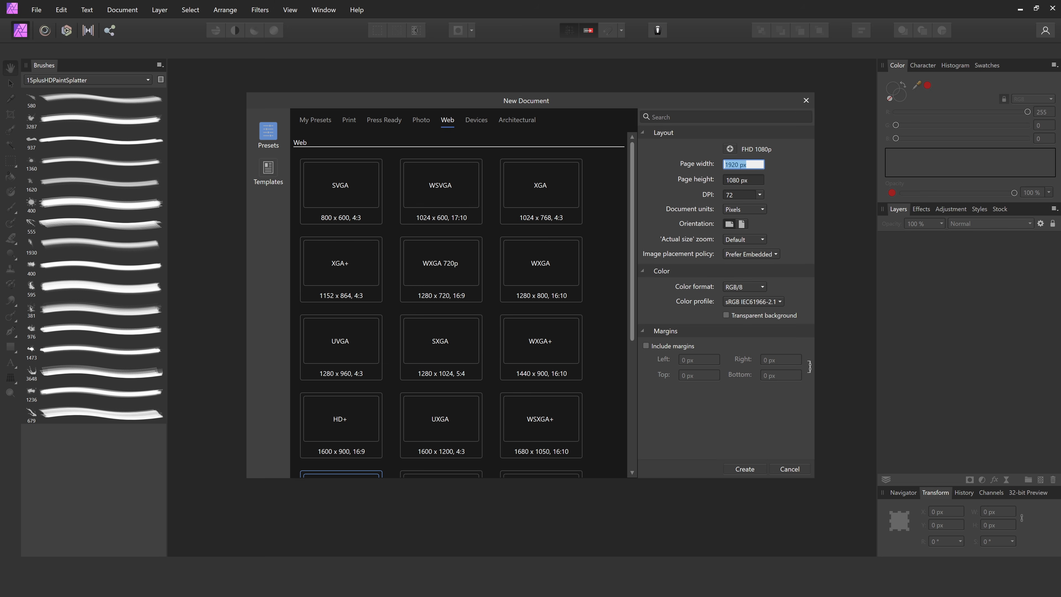
text(3840)
key(Tab)
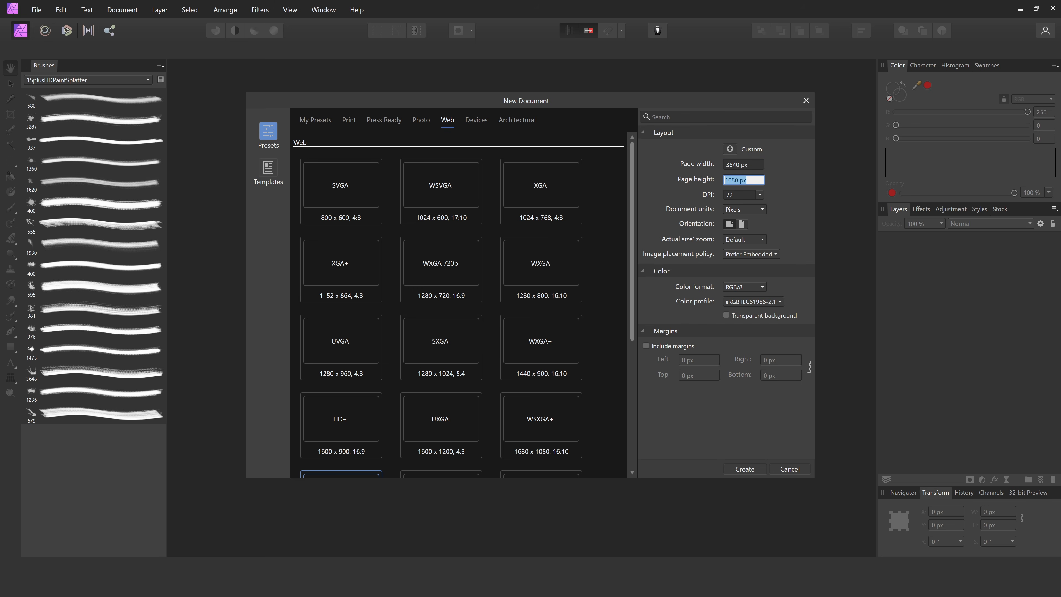
text(2970)
key(Return)
click(760, 193)
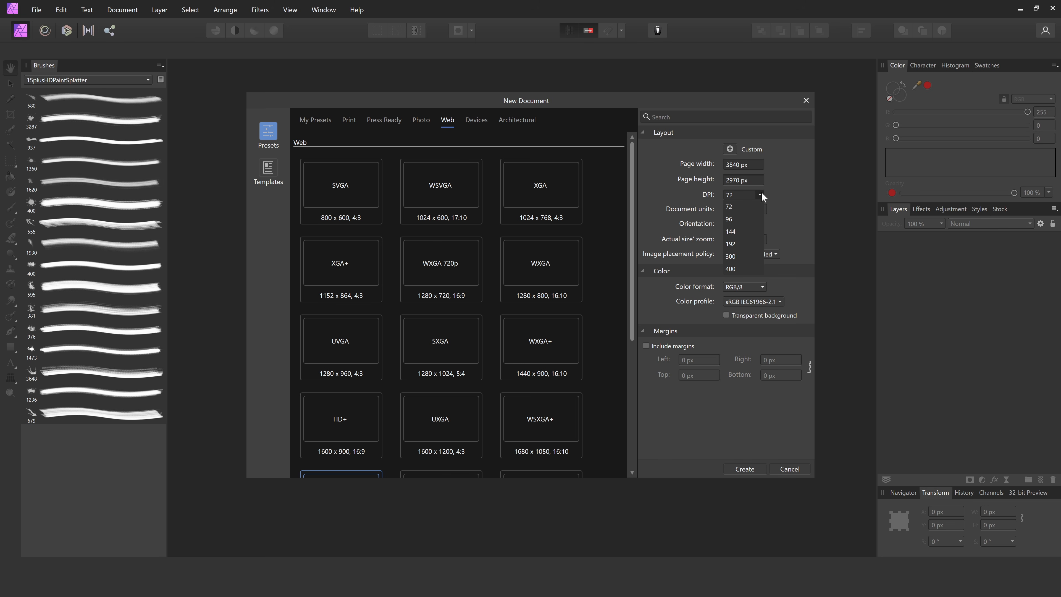
click(750, 257)
click(751, 471)
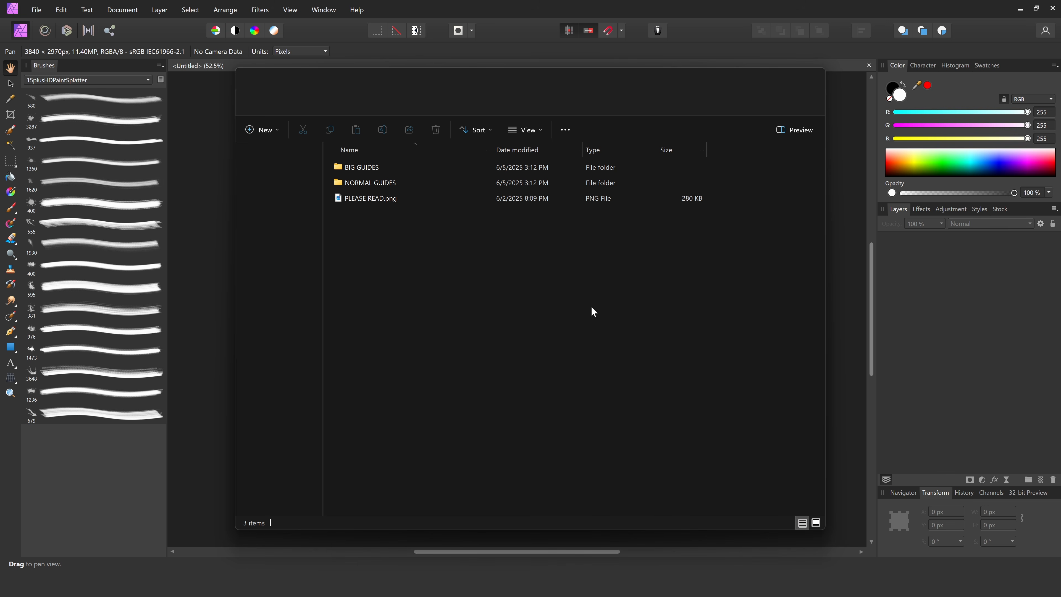
Place 4096 x 2160 NORMAL.png from the NORMAL GUIDES folder and centre it horizontally and vertically on the page.
double_click(407, 184)
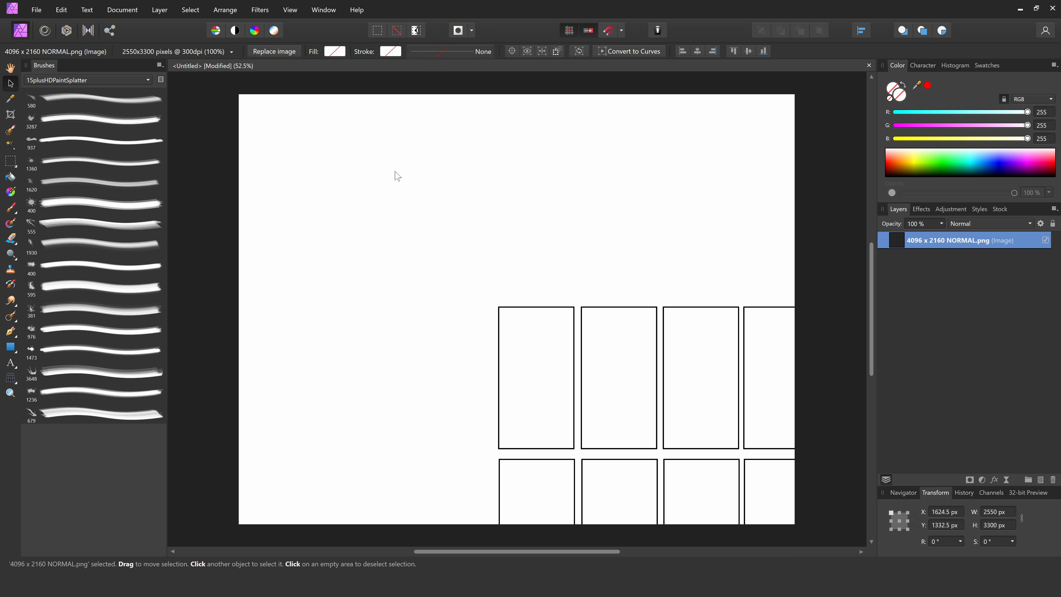
click(697, 51)
click(747, 50)
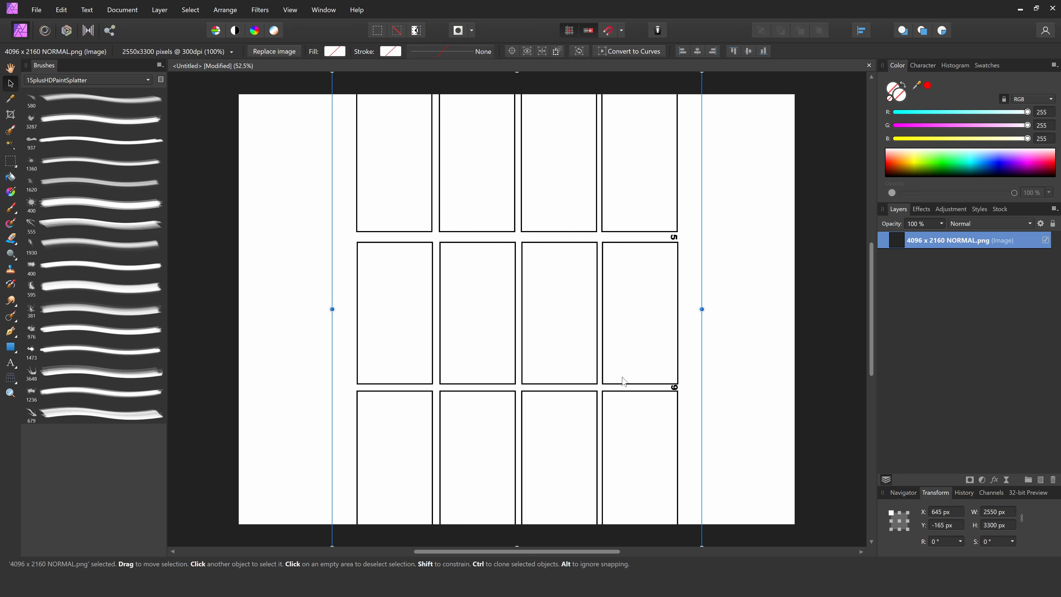
Rotate the guide image 90° into landscape orientation, enlarge it to fill the page and deselect it.
scroll(612, 138, down, 1)
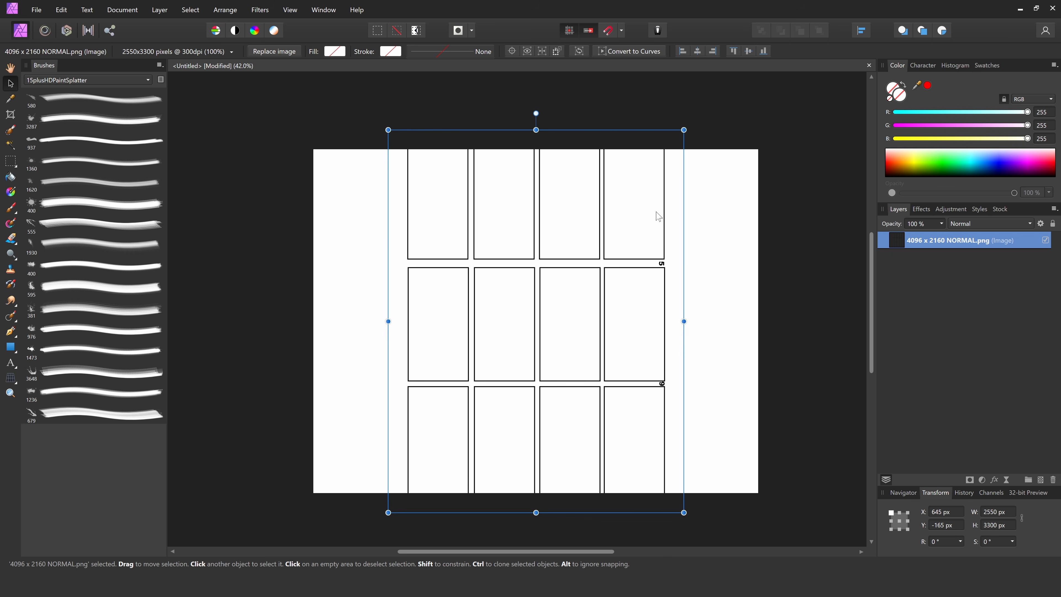
drag(536, 114, 317, 319)
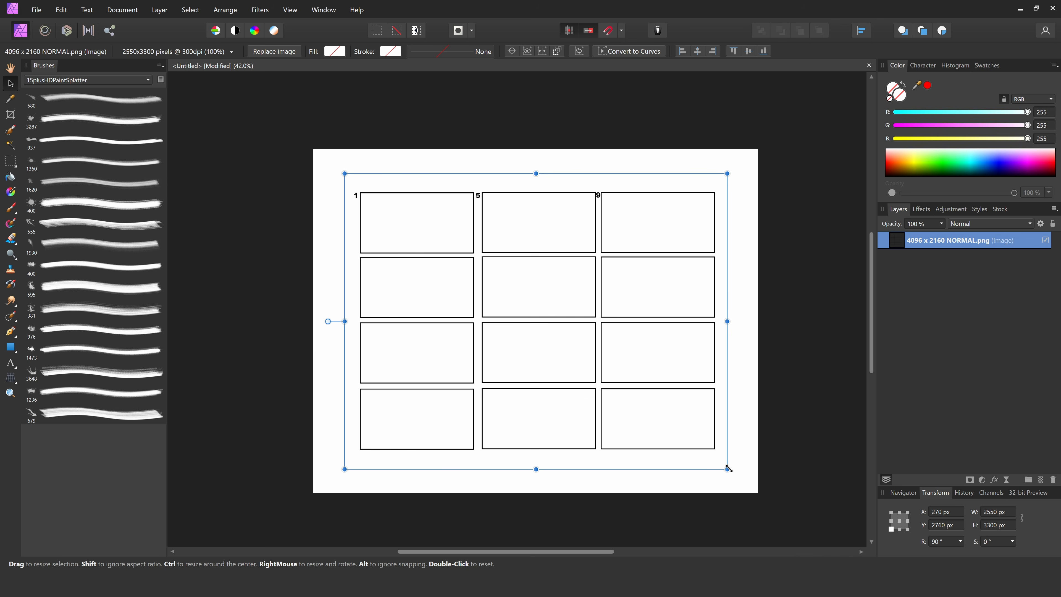
drag(775, 461, 795, 480)
scroll(726, 442, up, 1)
click(388, 83)
Place Tutorial Mixed Media00.jpg in guide box 1 at about 1083 x 609 px.
scroll(388, 84, up, 3)
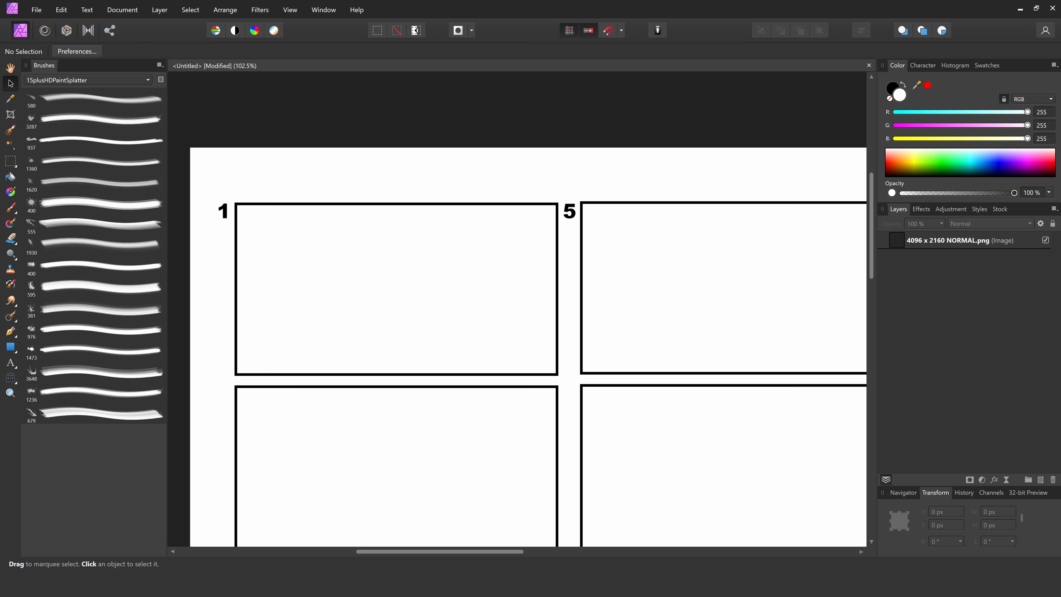
click(234, 203)
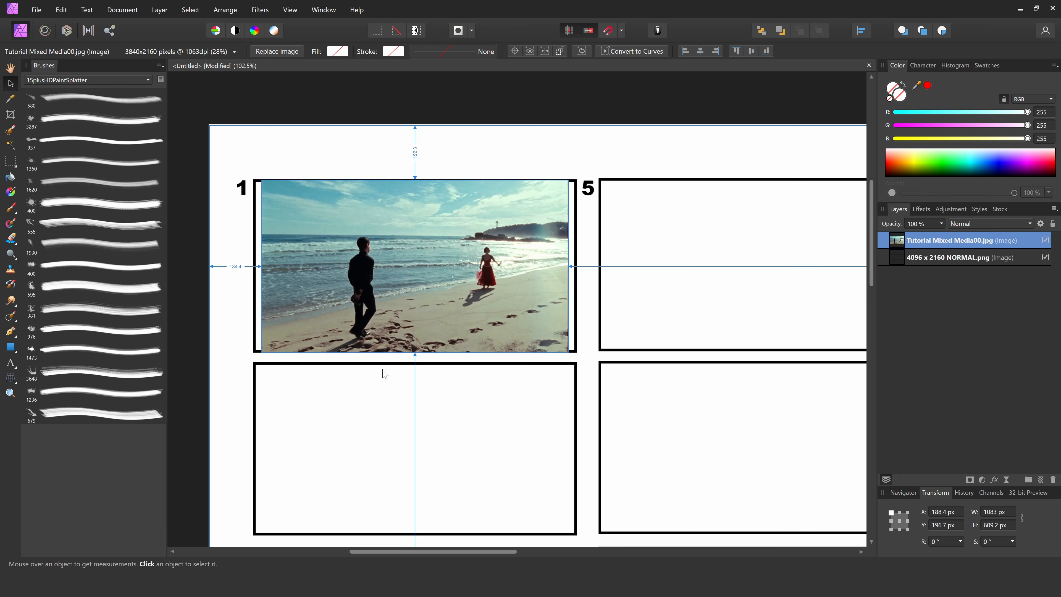
scroll(384, 372, up, 3)
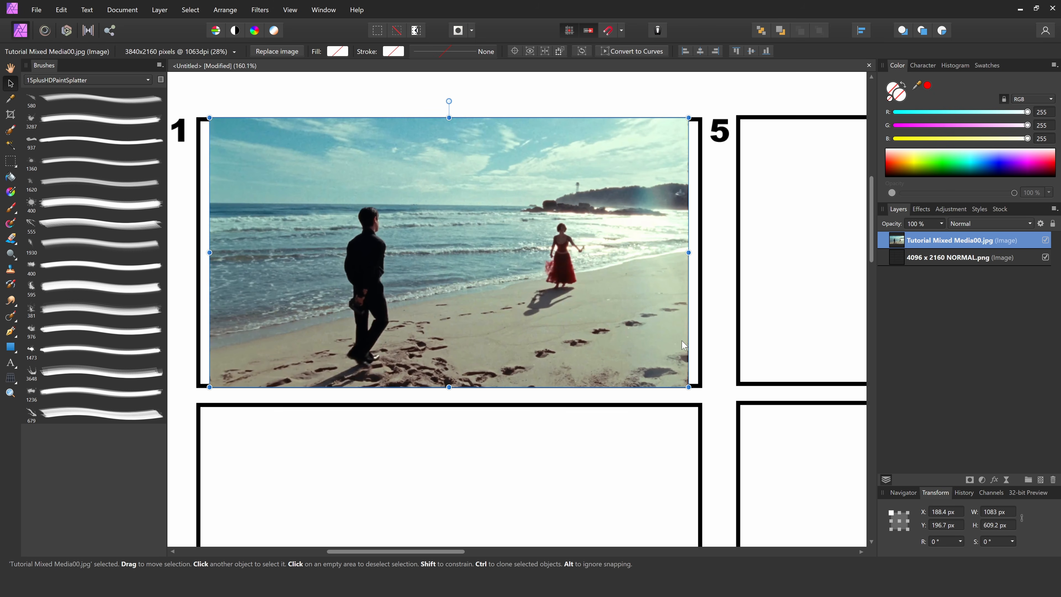
scroll(663, 293, down, 5)
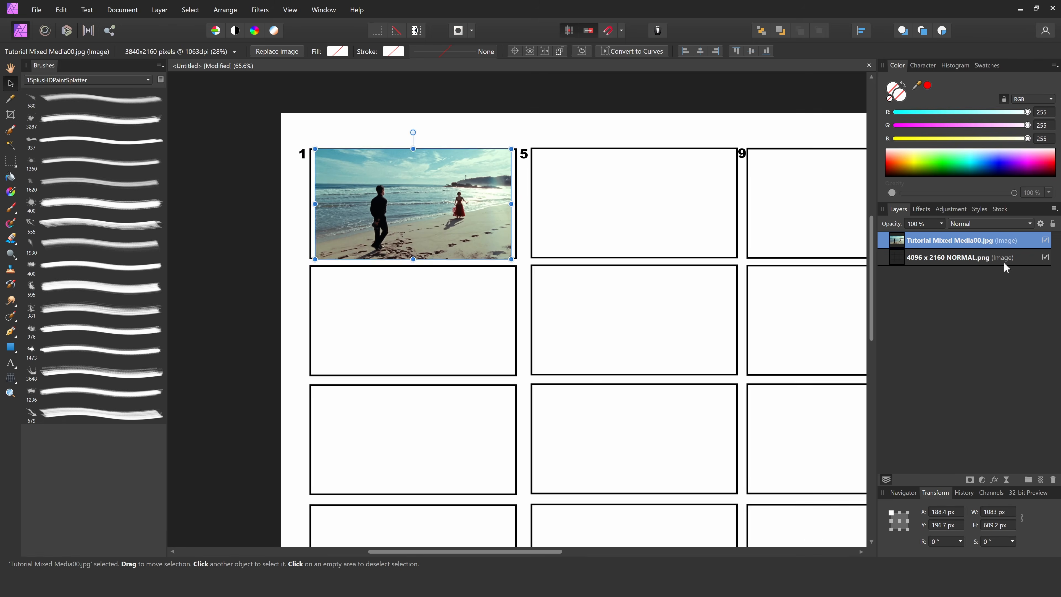
Squeeze the guide image horizontally to about 3691 px so its first box matches the placed frame's width.
click(433, 341)
scroll(434, 342, right, 2)
drag(252, 385, 256, 387)
drag(678, 346, 475, 365)
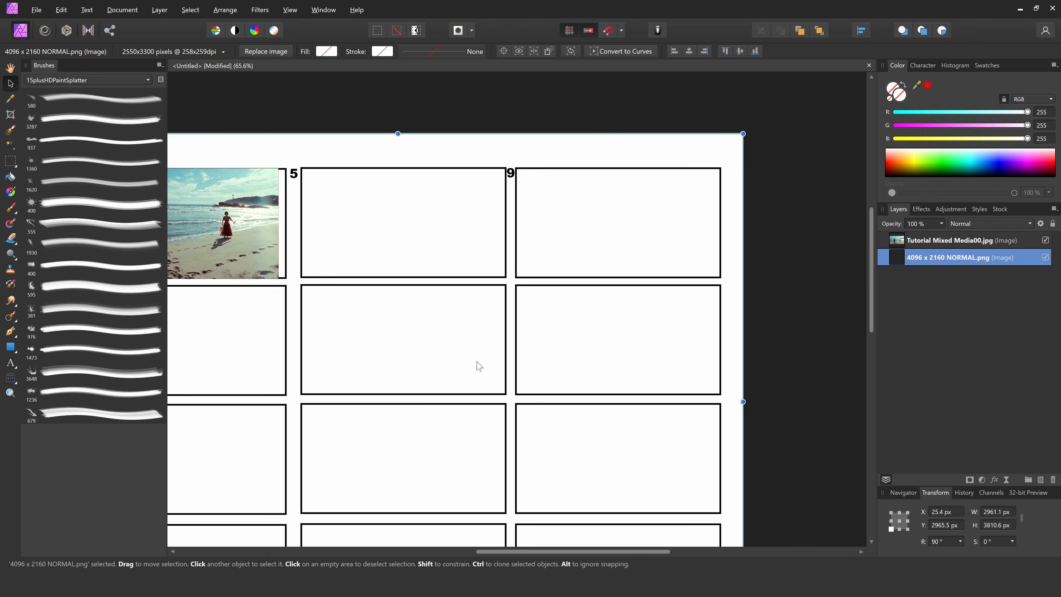
scroll(480, 363, down, 1)
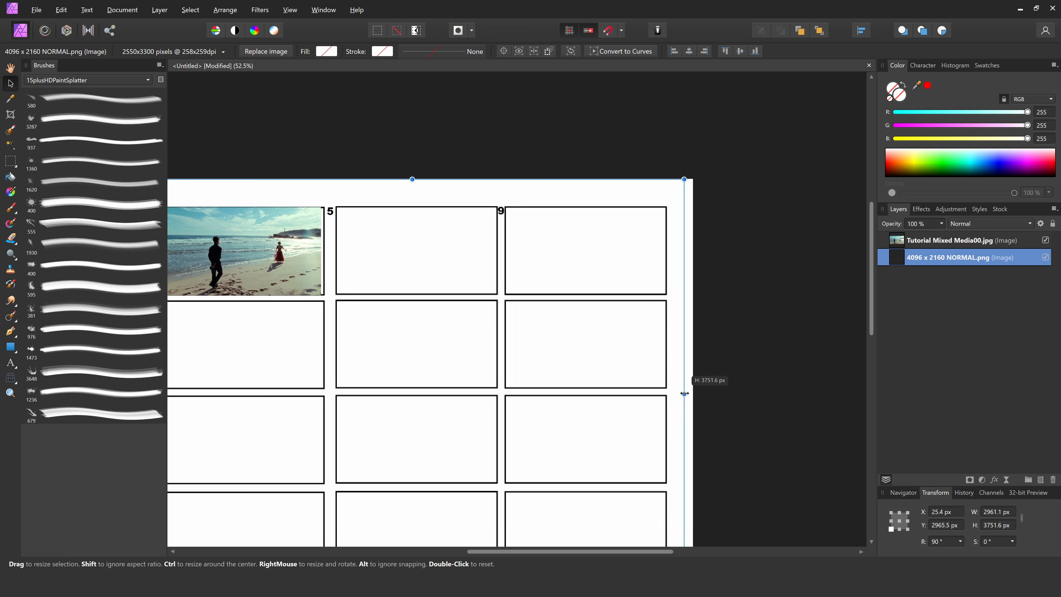
Enlarge Tutorial Mixed Media00.jpg from its corners until it fully covers the outline of guide box 1.
scroll(390, 277, up, 4)
click(629, 392)
drag(629, 391, 631, 395)
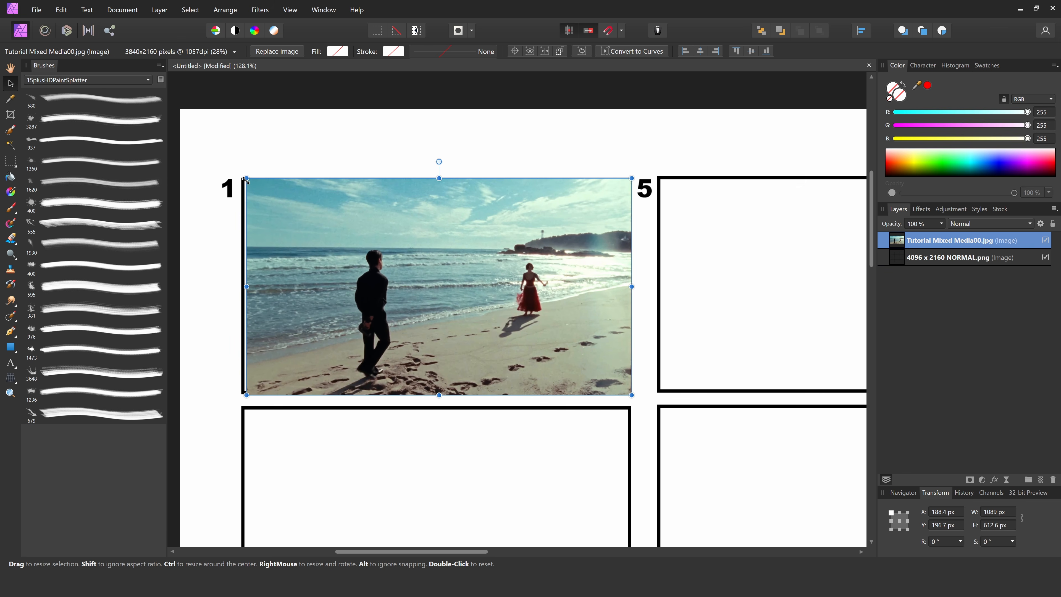
drag(247, 178, 241, 175)
Fill the remaining guide boxes with Tutorial Mixed Media01.jpg to Tutorial Mixed Media11.jpg in numerical order.
click(668, 297)
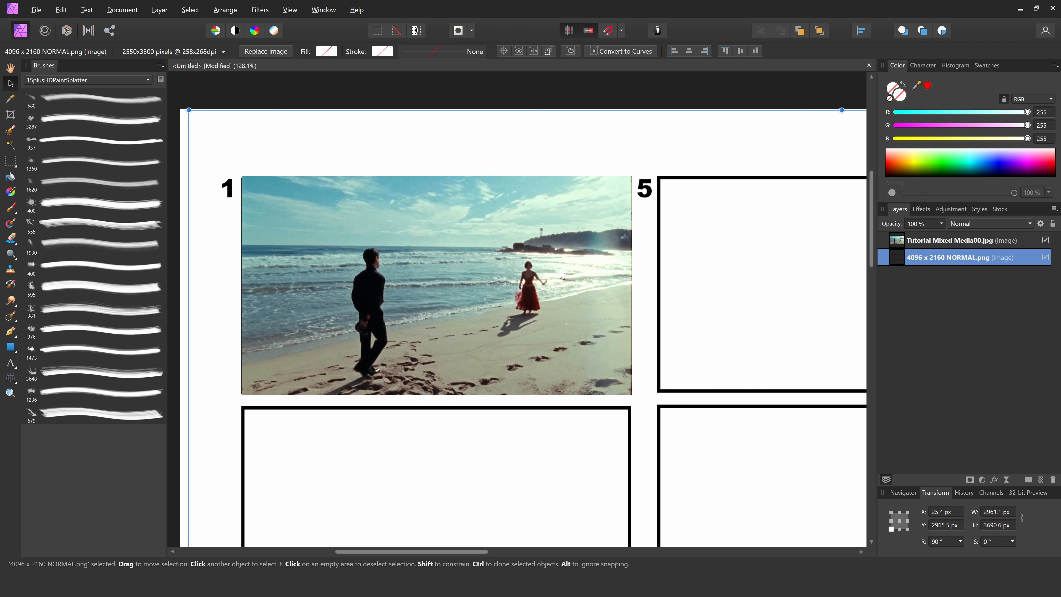
scroll(579, 301, down, 5)
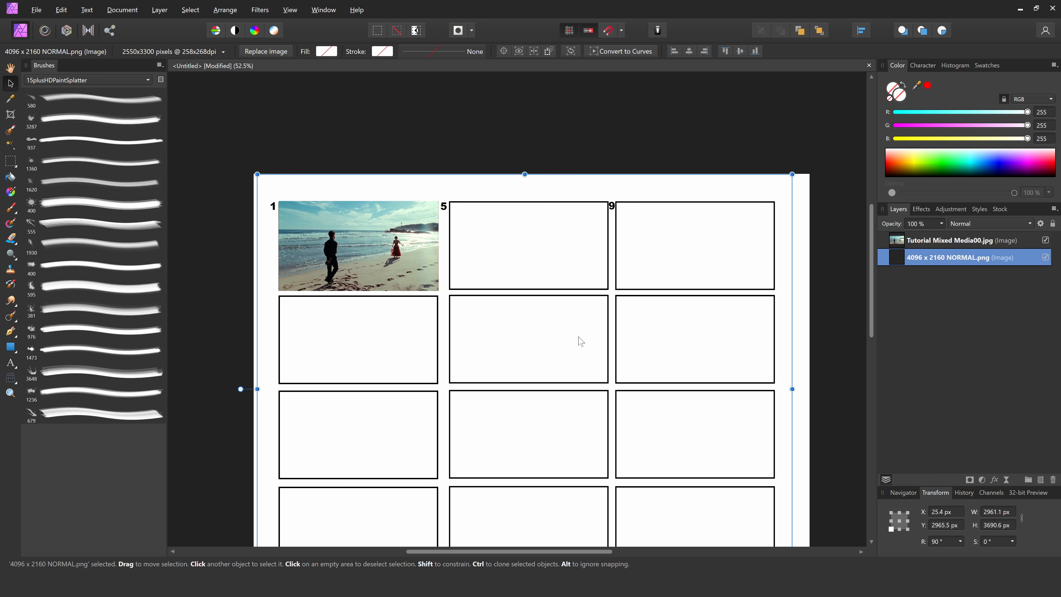
scroll(580, 340, down, 3)
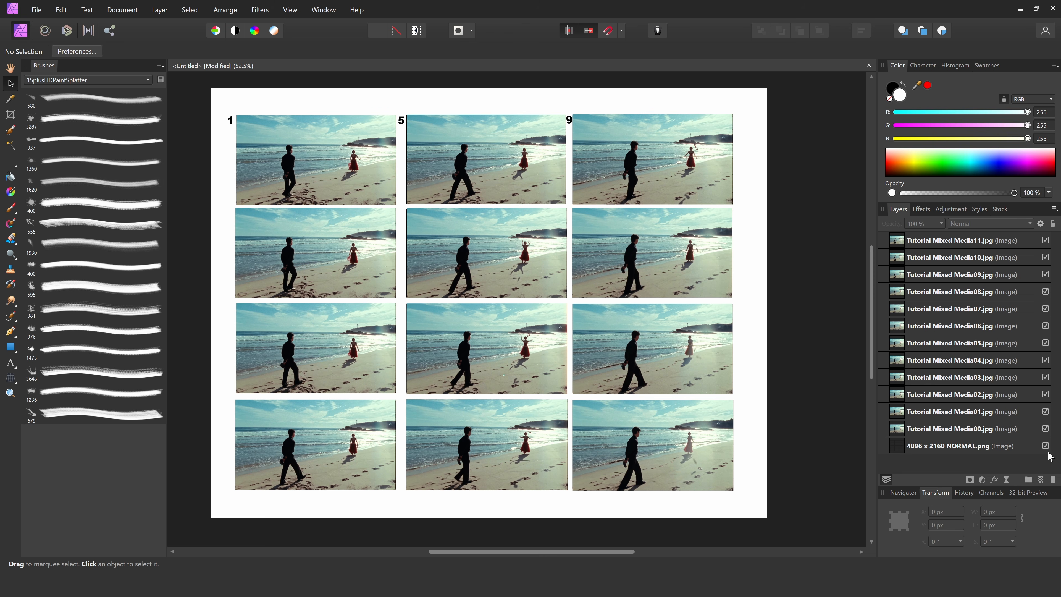
Hide the guide layer and add a white rectangle covering the whole page, layered beneath all the frame images.
click(1045, 446)
click(11, 347)
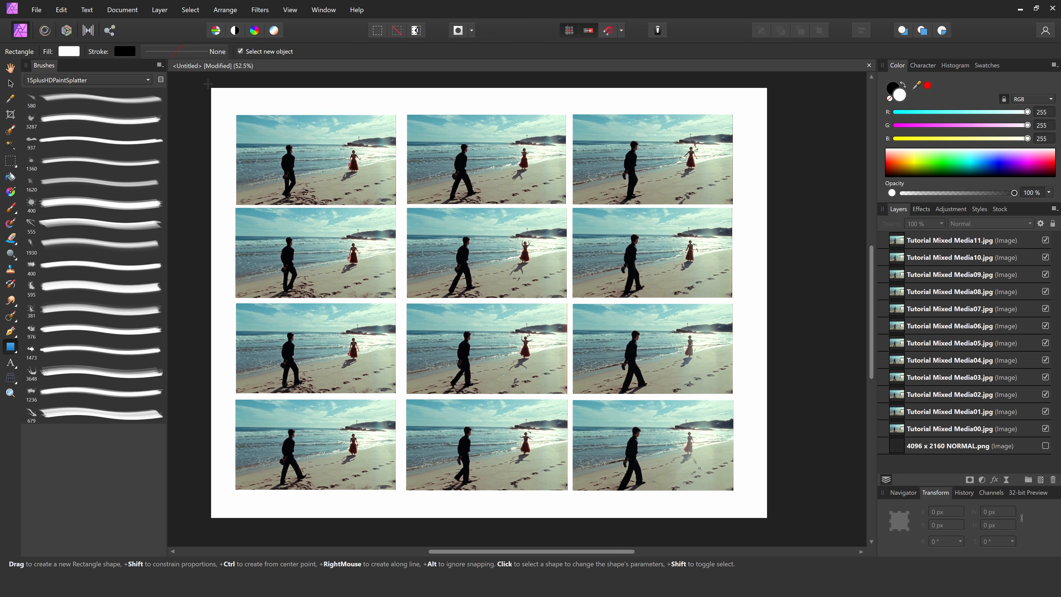
drag(204, 84, 768, 519)
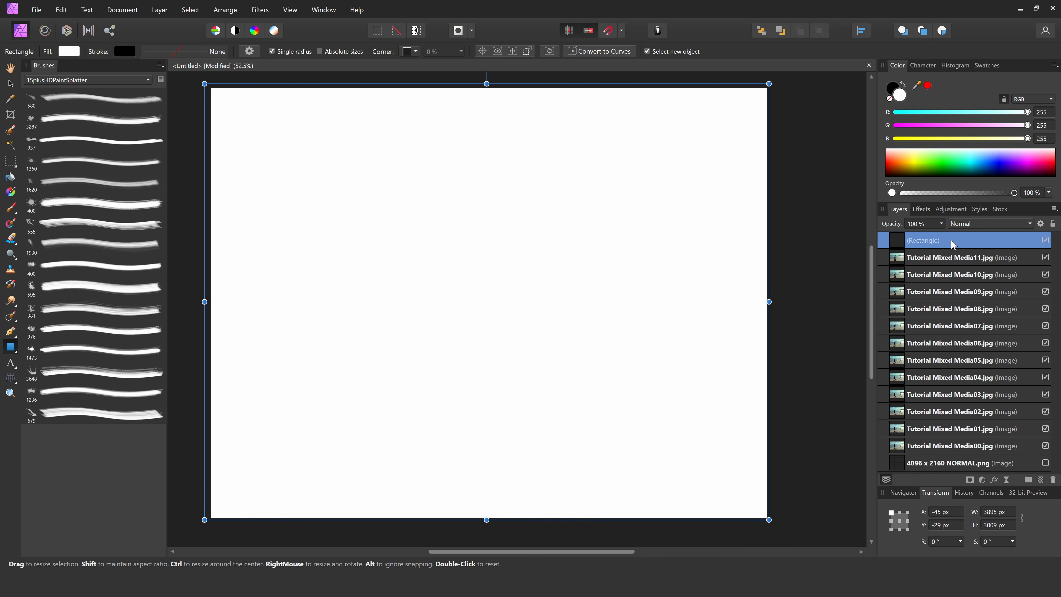
drag(947, 240, 964, 458)
key(v)
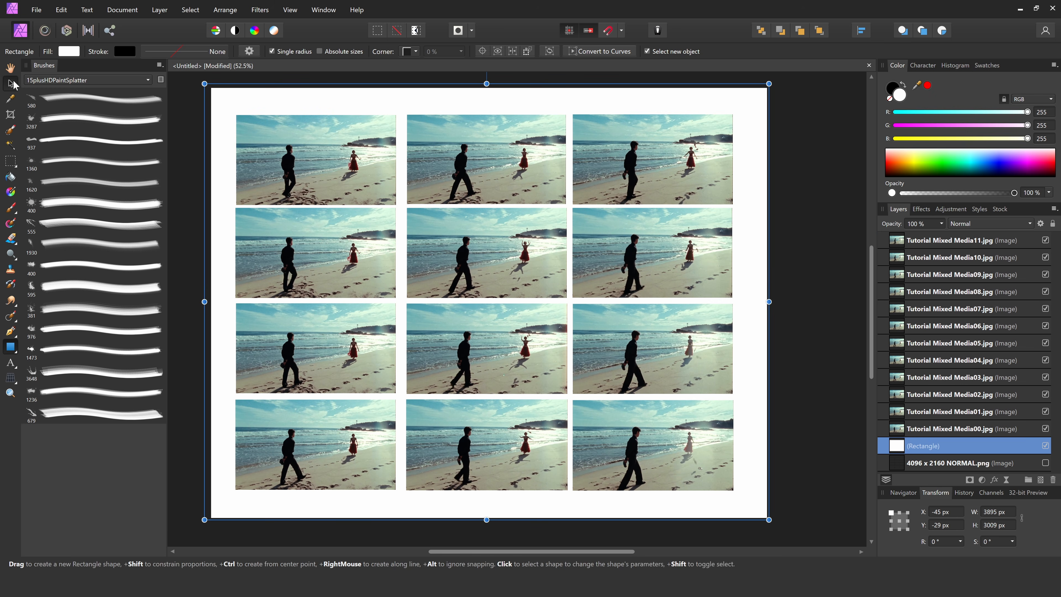
scroll(457, 177, up, 6)
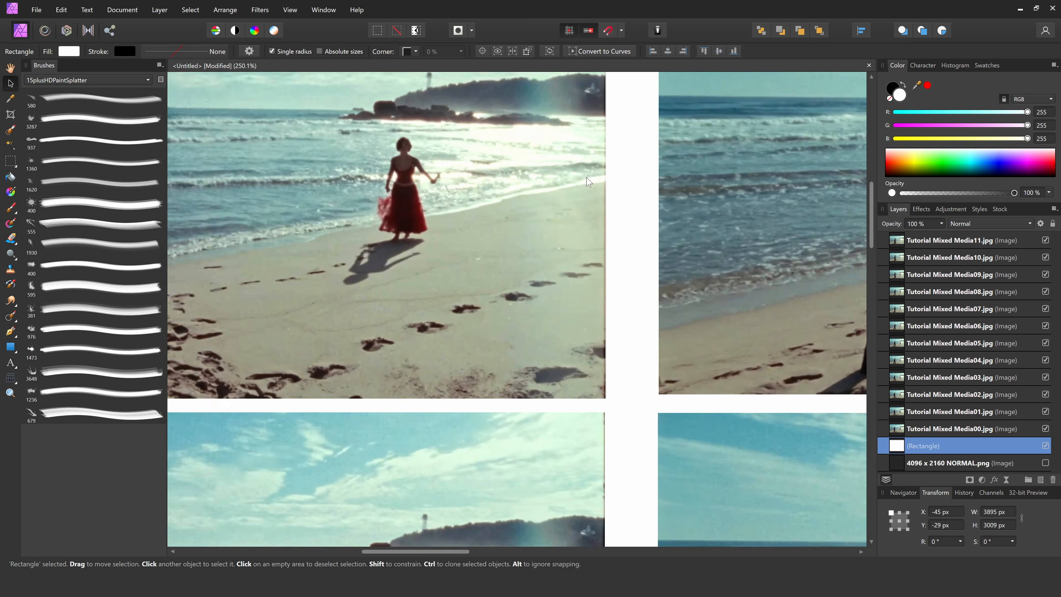
Nudge Tutorial Mixed Media00.jpg upward until its bottom edge lines up with the neighbouring frame.
click(556, 364)
key(Up)
key(Up)
key(Up)
key(Up)
key(Up)
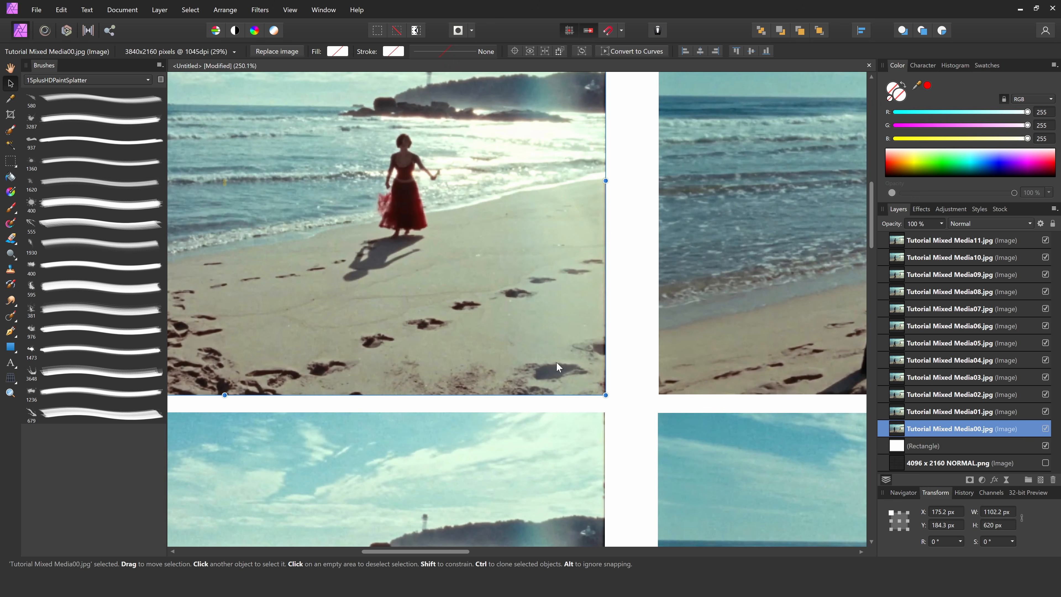
drag(672, 368, 642, 371)
scroll(643, 371, down, 1)
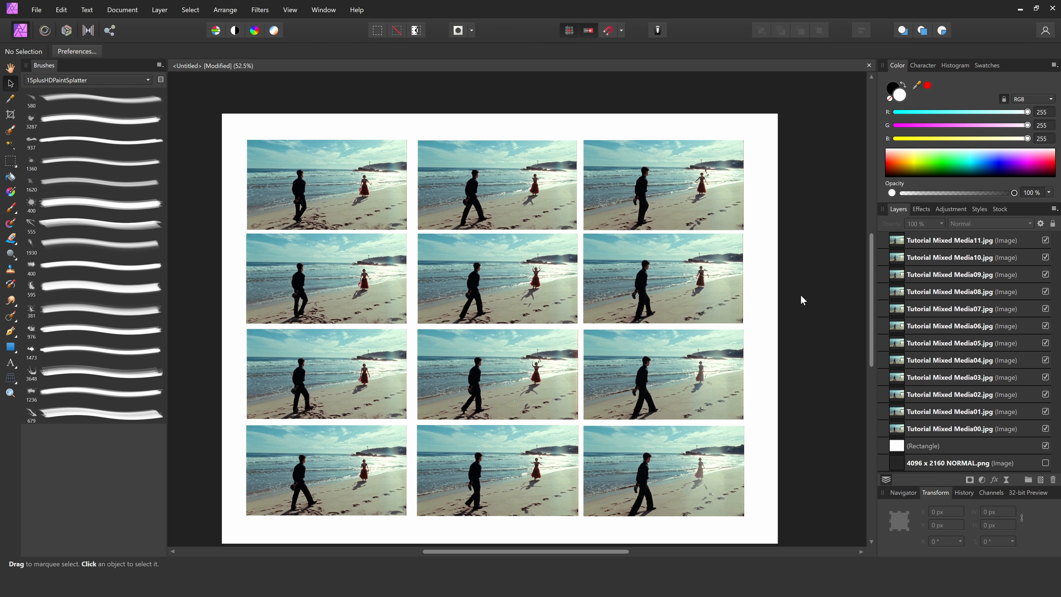
Examine the completed contact sheet, checking the order and spacing of the twelve frame images.
click(37, 10)
drag(362, 222, 536, 332)
scroll(400, 246, up, 3)
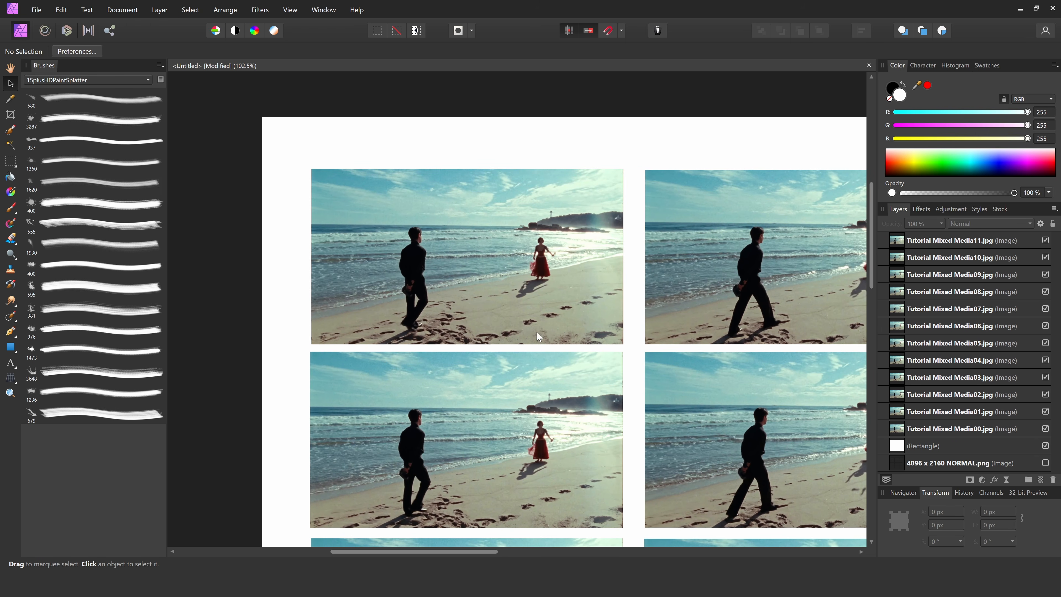
click(440, 228)
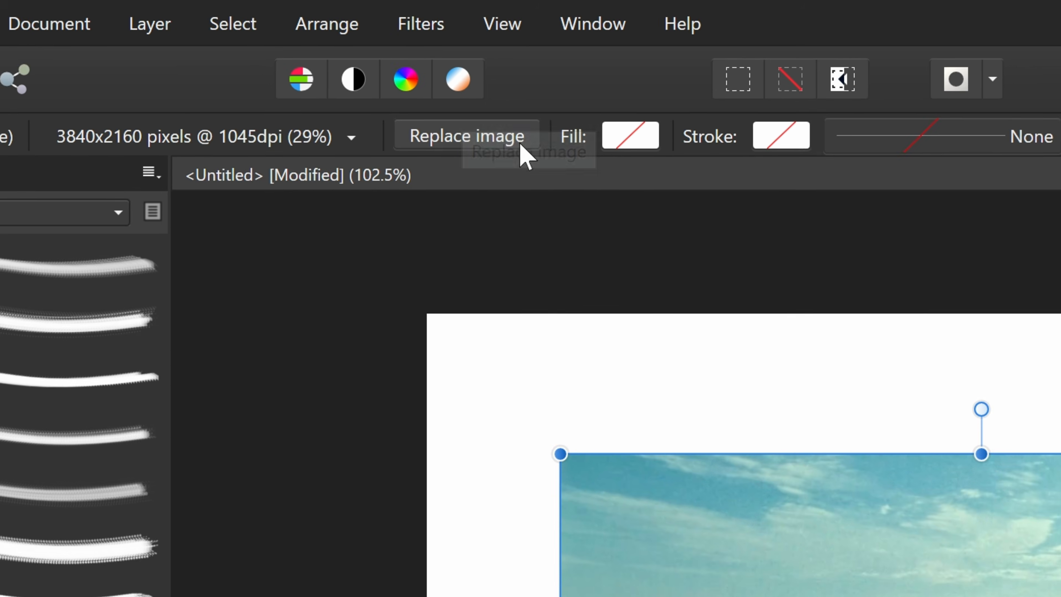
drag(623, 260, 540, 233)
scroll(540, 233, down, 1)
scroll(396, 147, down, 2)
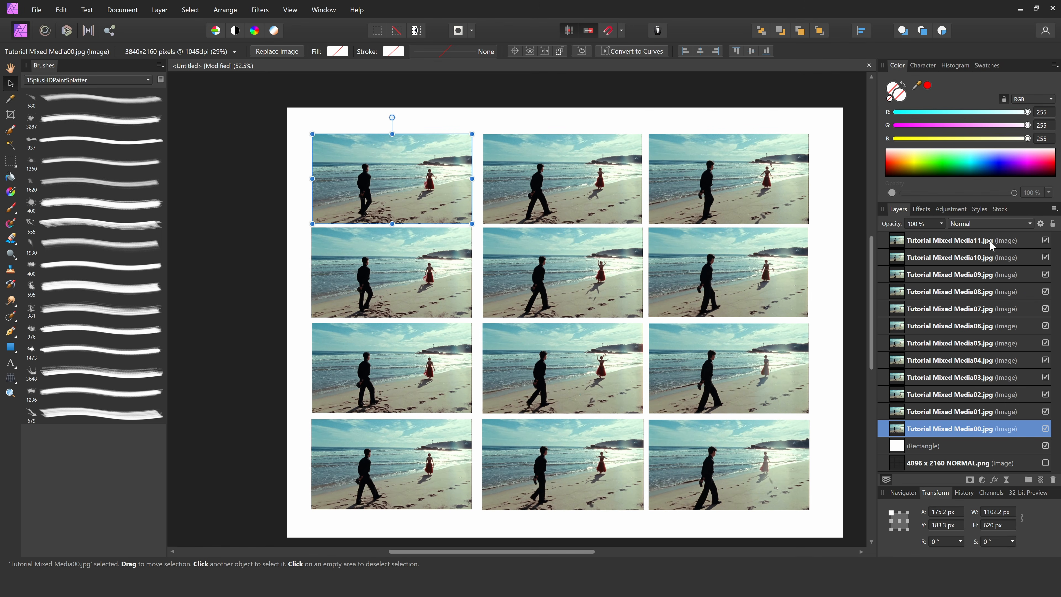
drag(738, 385, 636, 382)
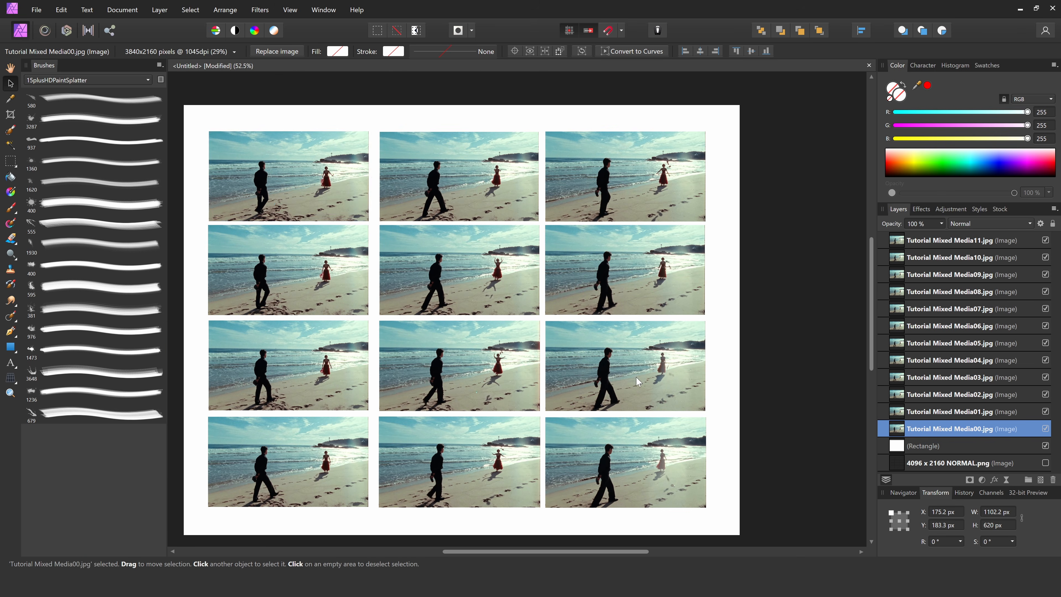
drag(660, 435, 739, 467)
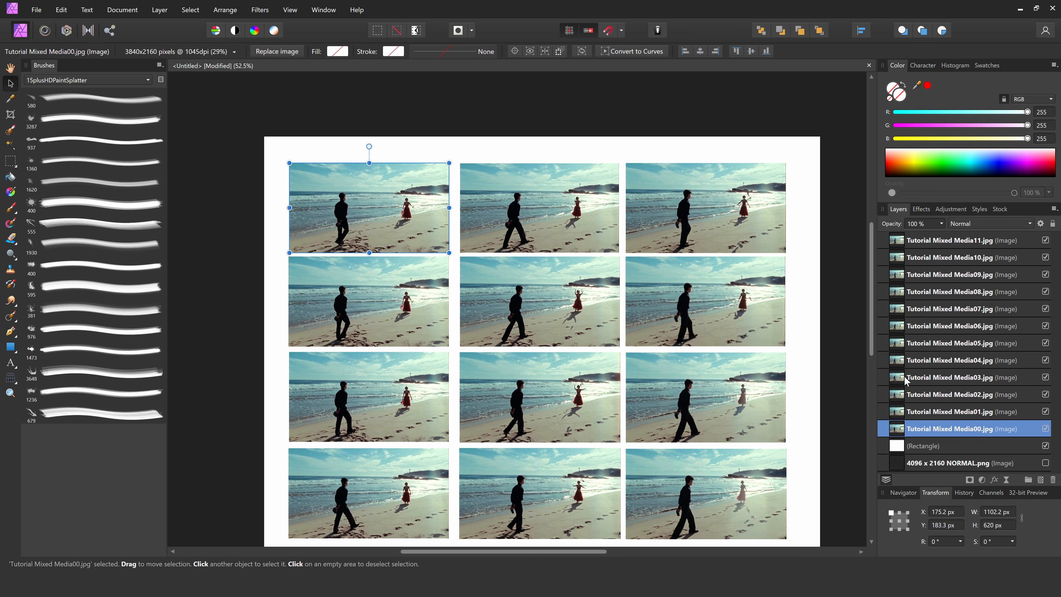
scroll(758, 420, up, 2)
drag(546, 315, 773, 435)
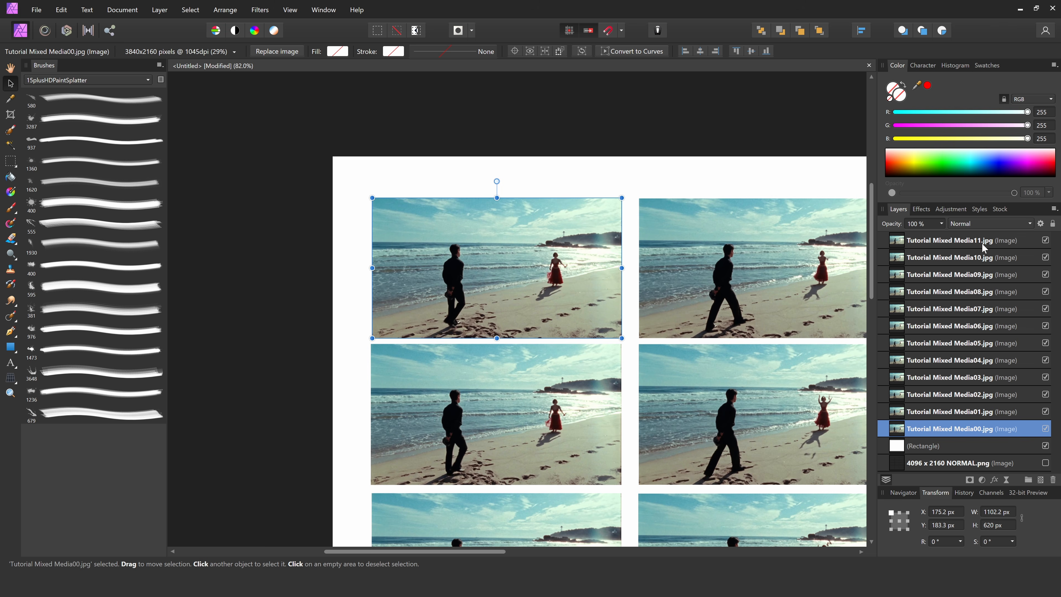
drag(531, 412, 489, 289)
scroll(489, 290, down, 1)
drag(442, 482, 478, 350)
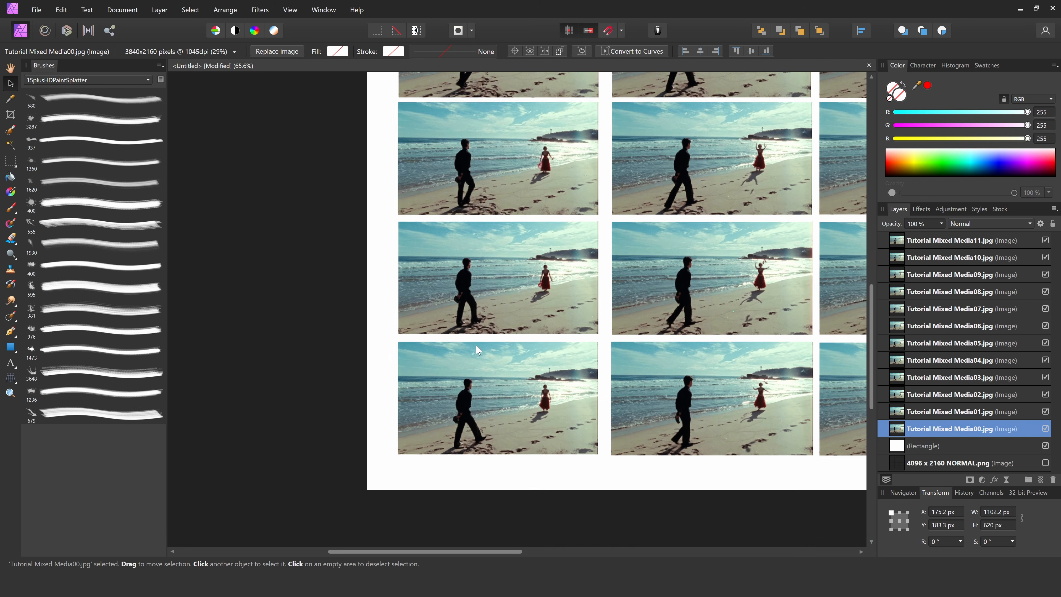
drag(801, 153, 650, 346)
scroll(560, 132, down, 1)
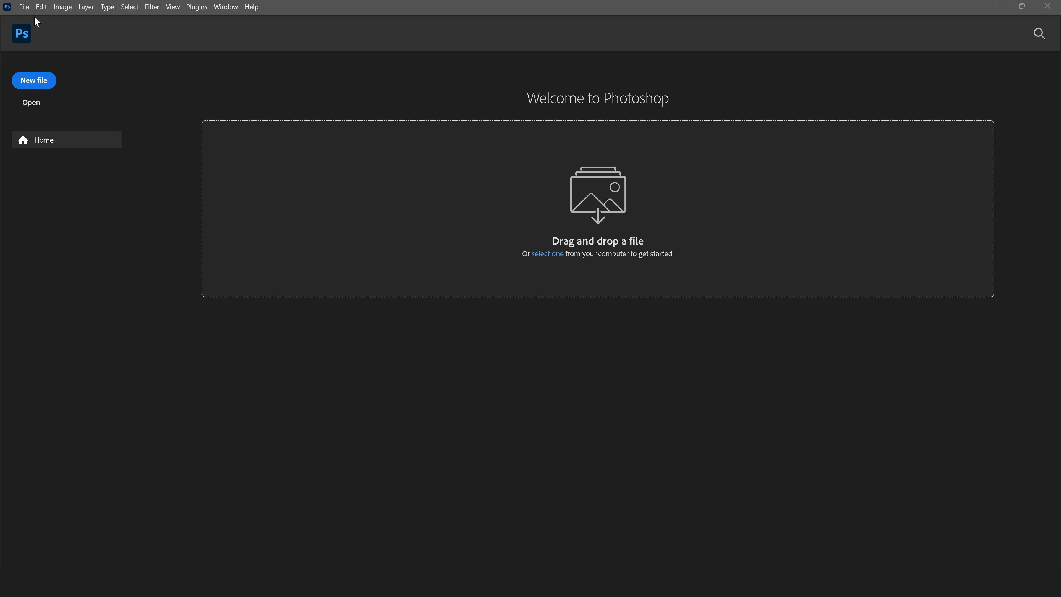
Switch to Photoshop and generate 3840 × 2970 px contact sheets with Contact Sheet II, using 3 columns, 3 rows and across-first placement.
click(24, 7)
mouse_move(126, 242)
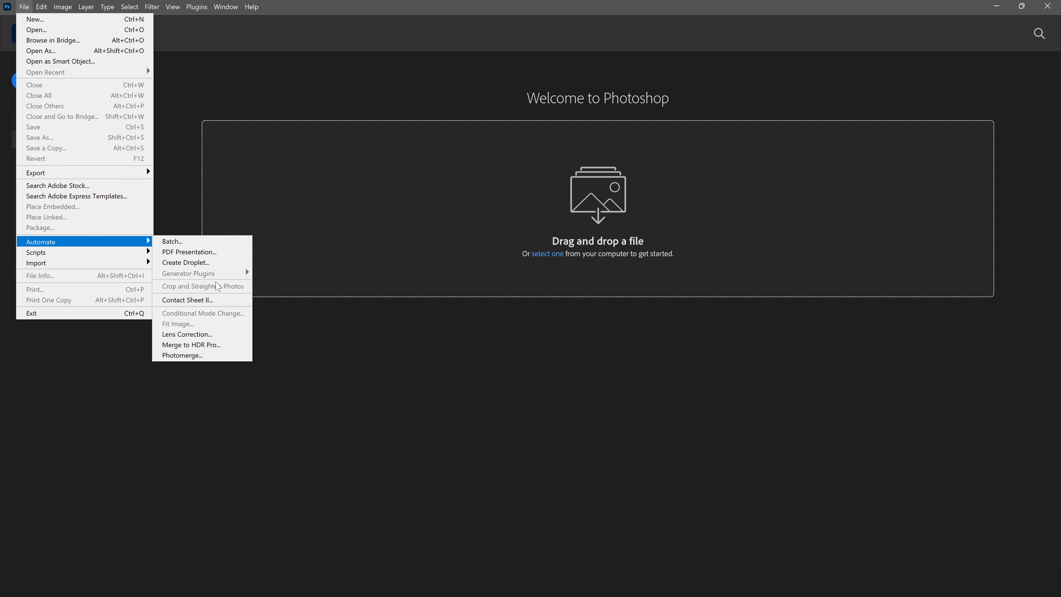
click(226, 300)
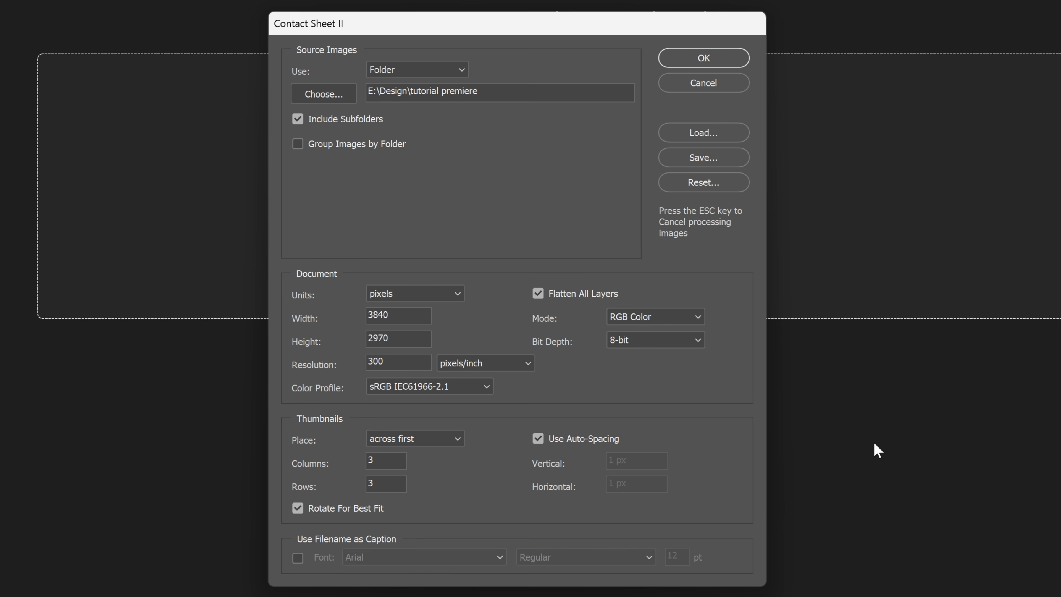
click(415, 438)
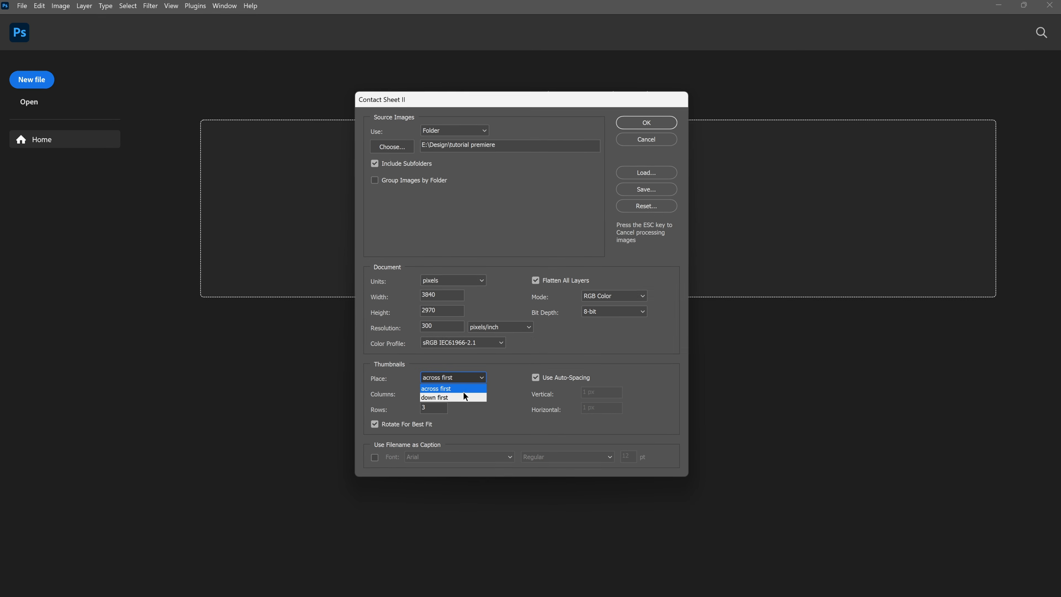
click(466, 389)
click(645, 123)
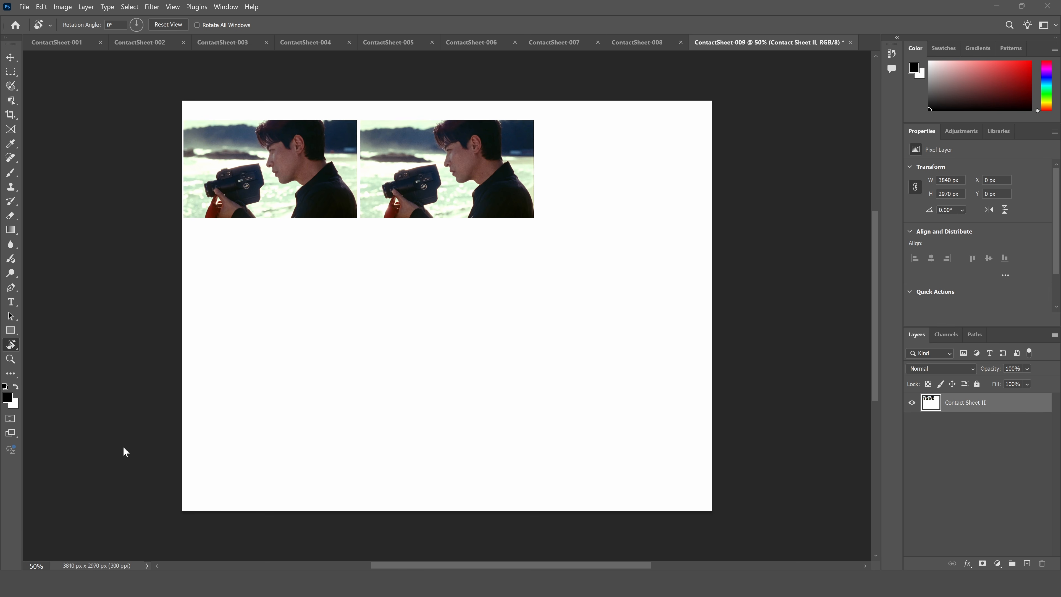
Review the frame order on ContactSheet-001, 002, 003 and 005, ending back on the first sheet.
click(63, 43)
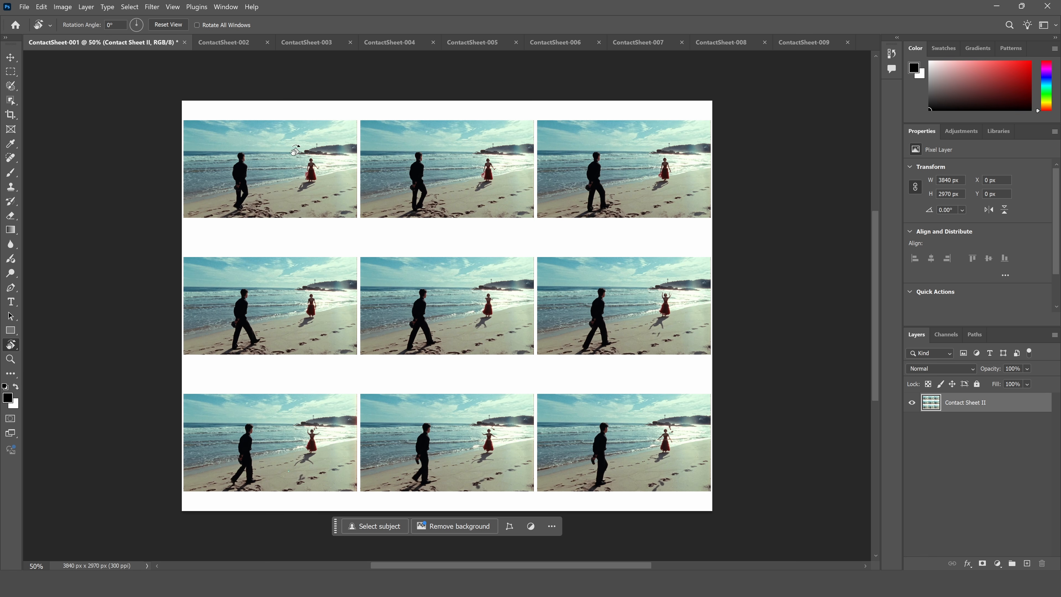
click(244, 43)
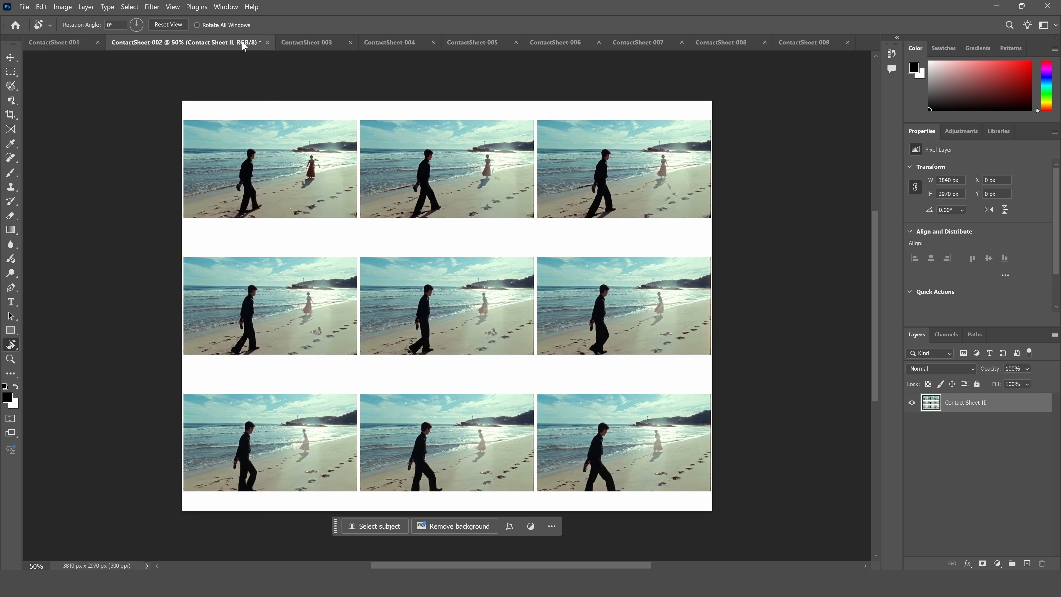
click(316, 44)
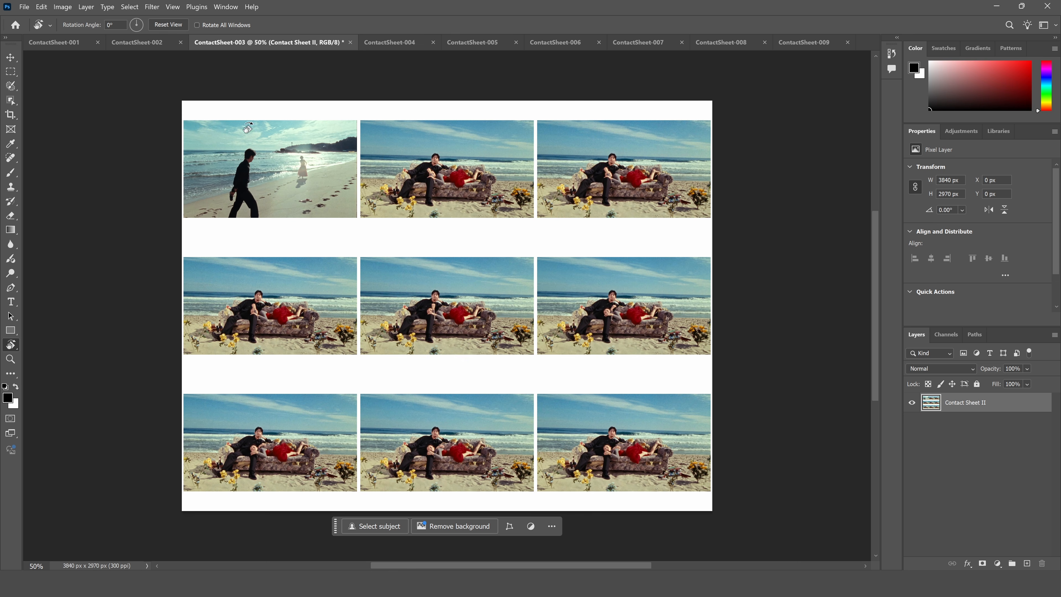
click(472, 43)
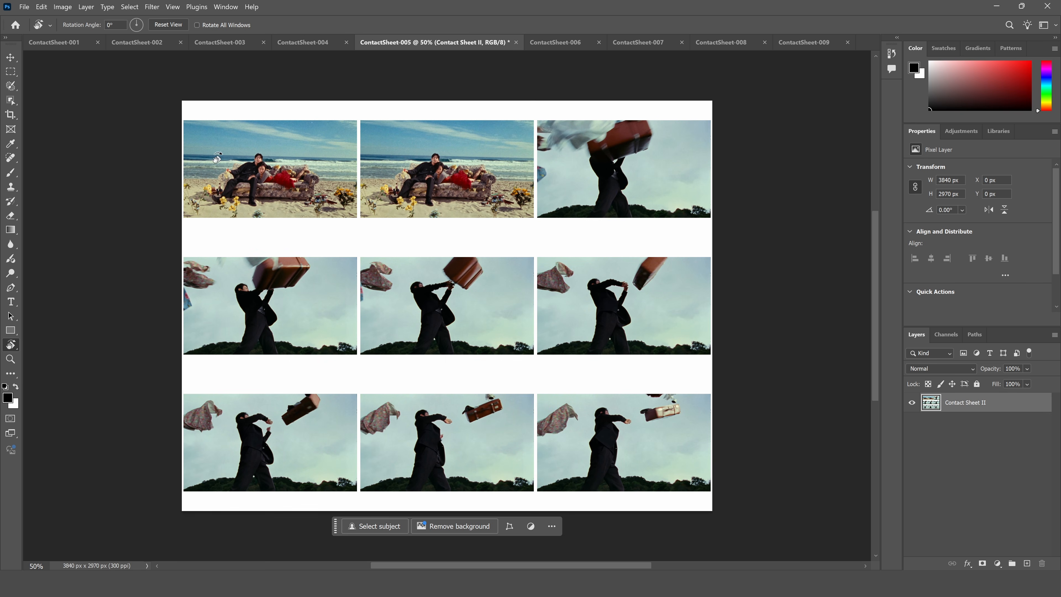
click(61, 45)
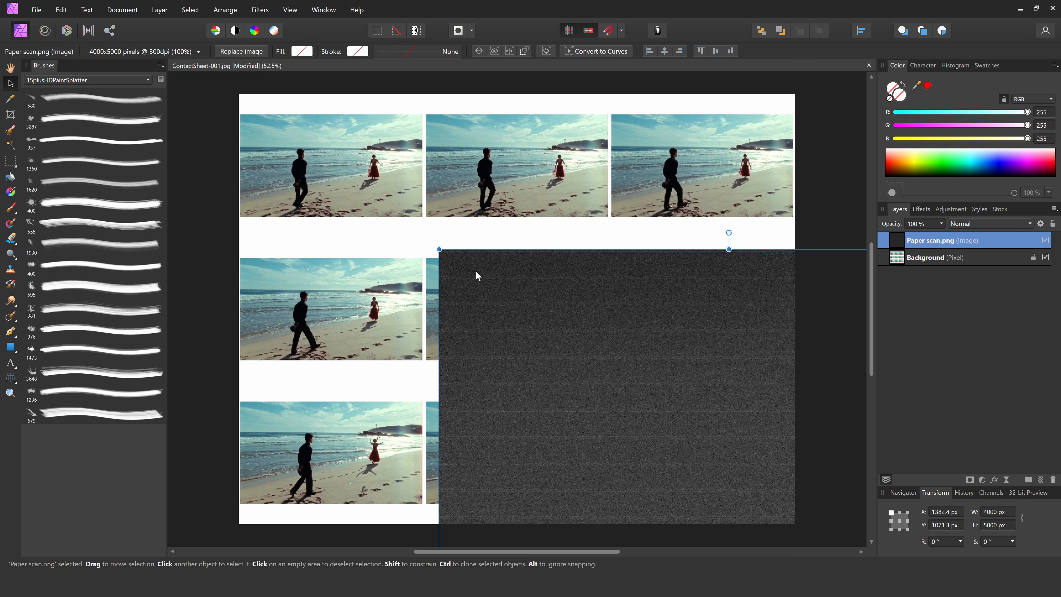
In Affinity Photo, fit Paper scan.png over the whole contact sheet, centred, rotated to -90° and scaled to about 3152 × 3940 px.
click(664, 51)
click(715, 51)
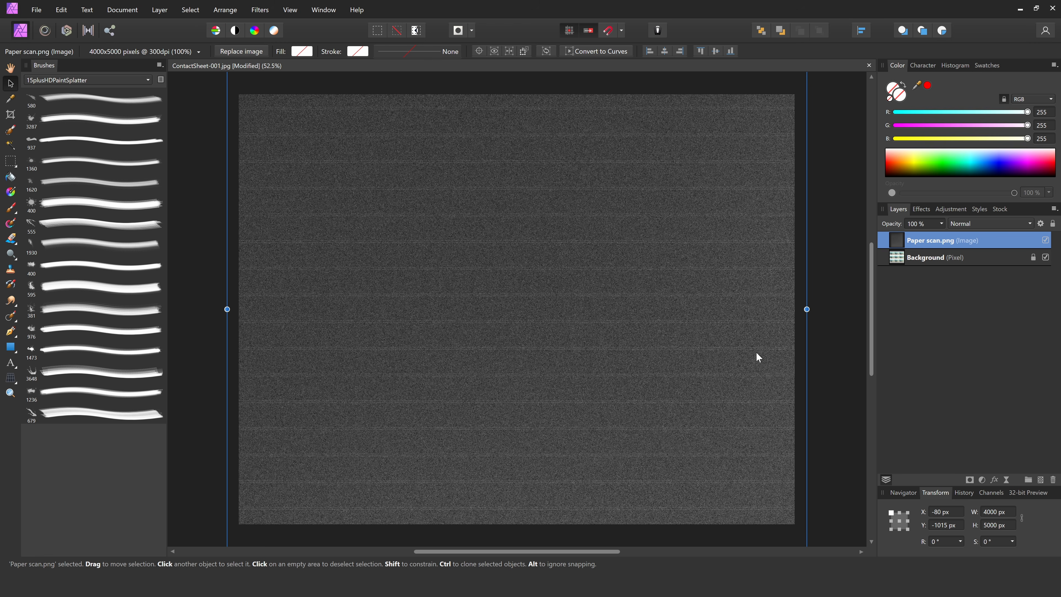
scroll(665, 343, down, 2)
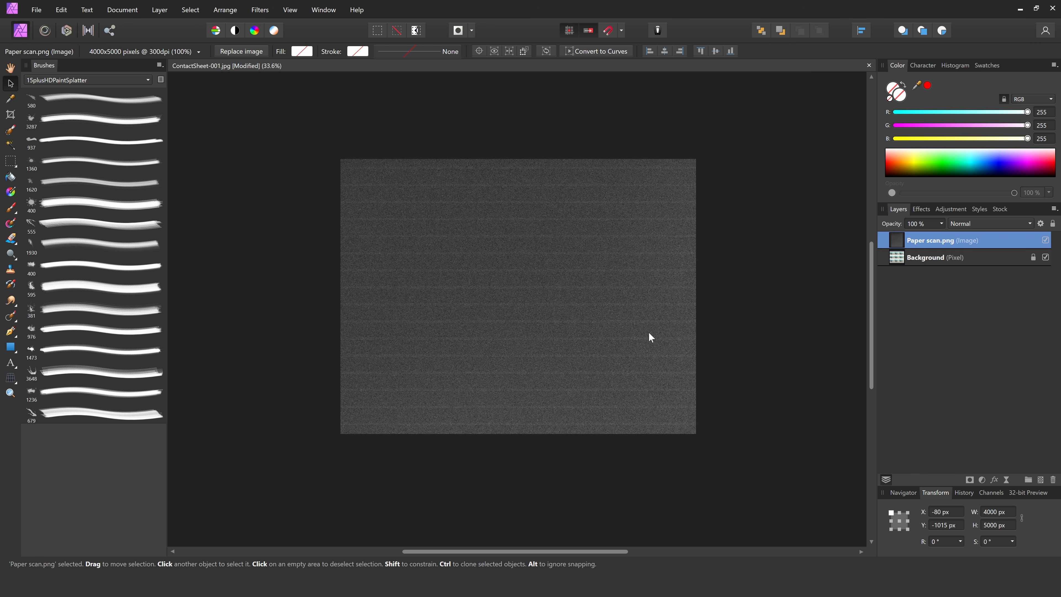
scroll(649, 335, up, 3)
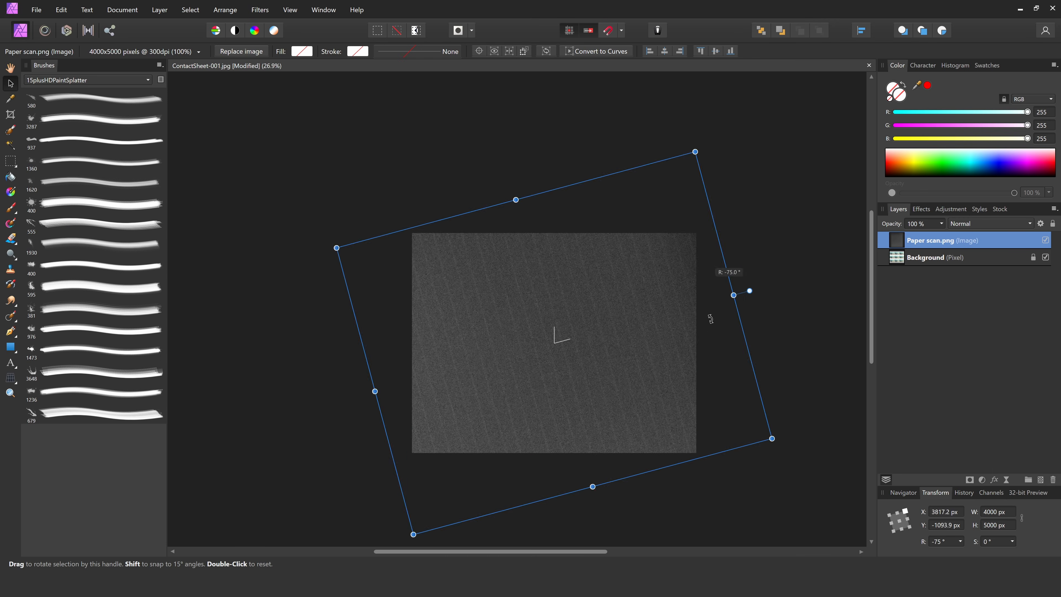
drag(737, 294, 757, 343)
drag(741, 194, 700, 226)
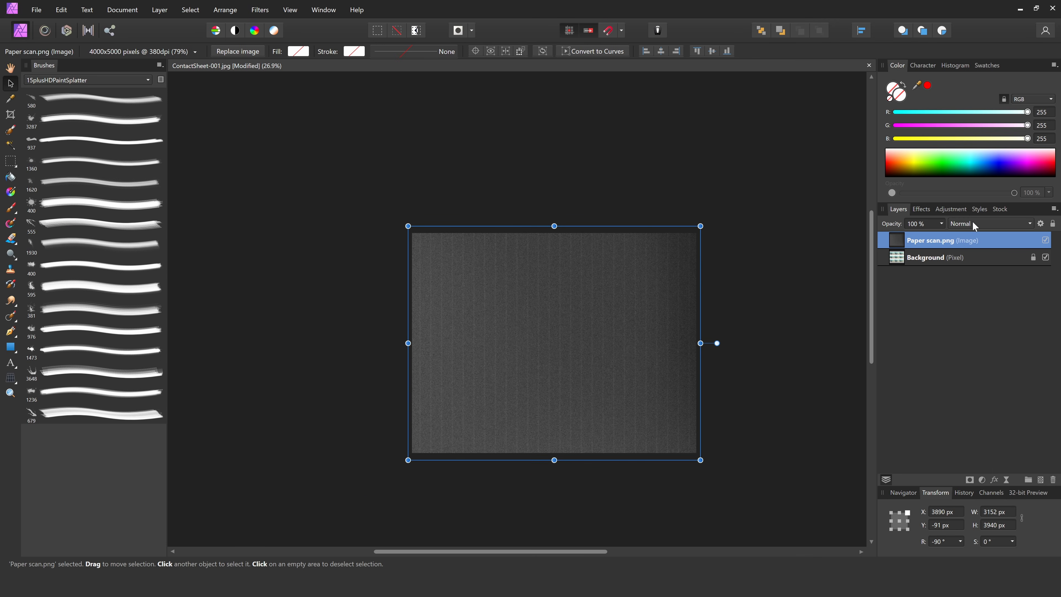
Set the Paper scan.png layer's blend mode to Screen.
click(972, 222)
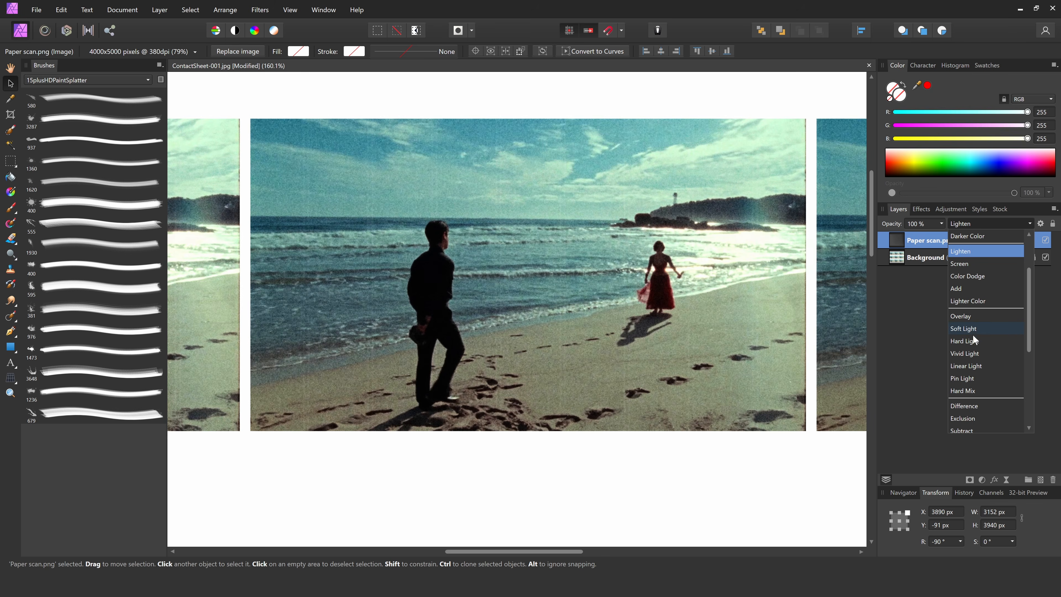
scroll(990, 300, up, 2)
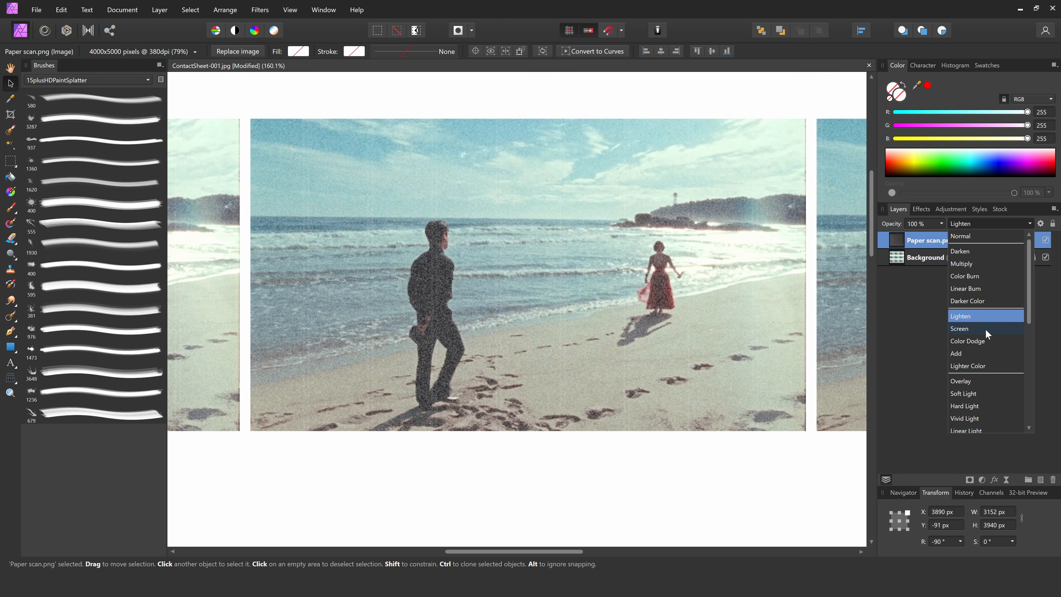
click(987, 329)
key(ctrl+0)
scroll(483, 358, up, 8)
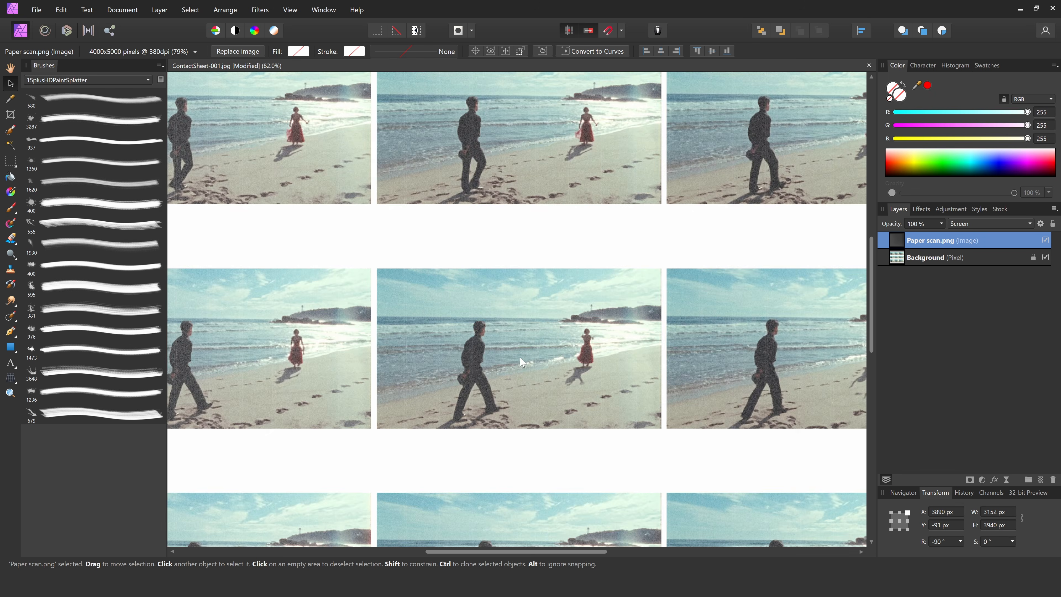
scroll(505, 358, down, 8)
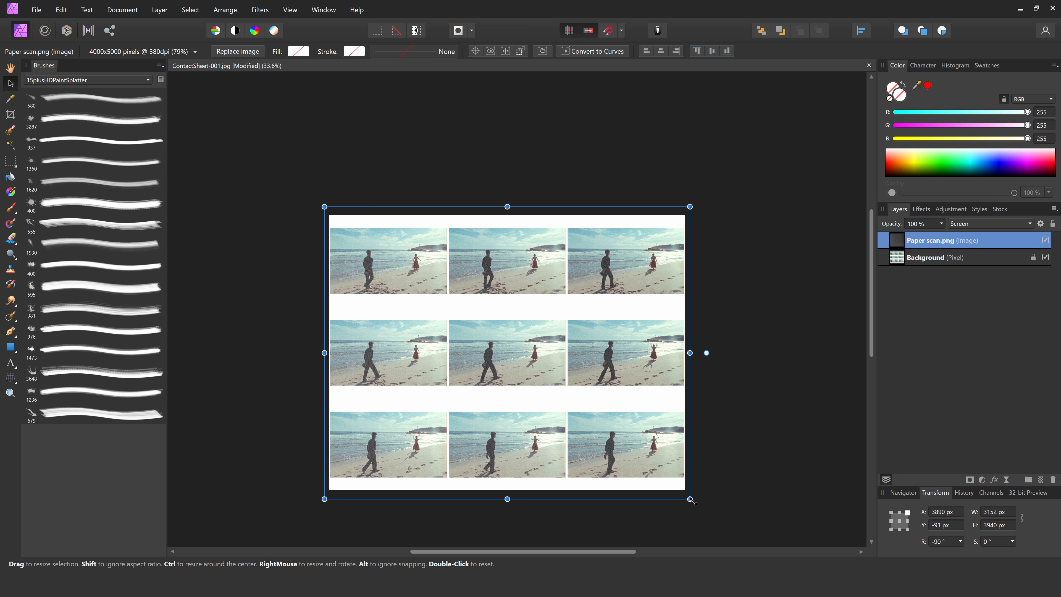
Shrink Paper scan.png to about 1027 × 1284 px so it covers only the centre frame.
drag(690, 499, 565, 413)
scroll(586, 337, up, 4)
scroll(586, 338, right, 1)
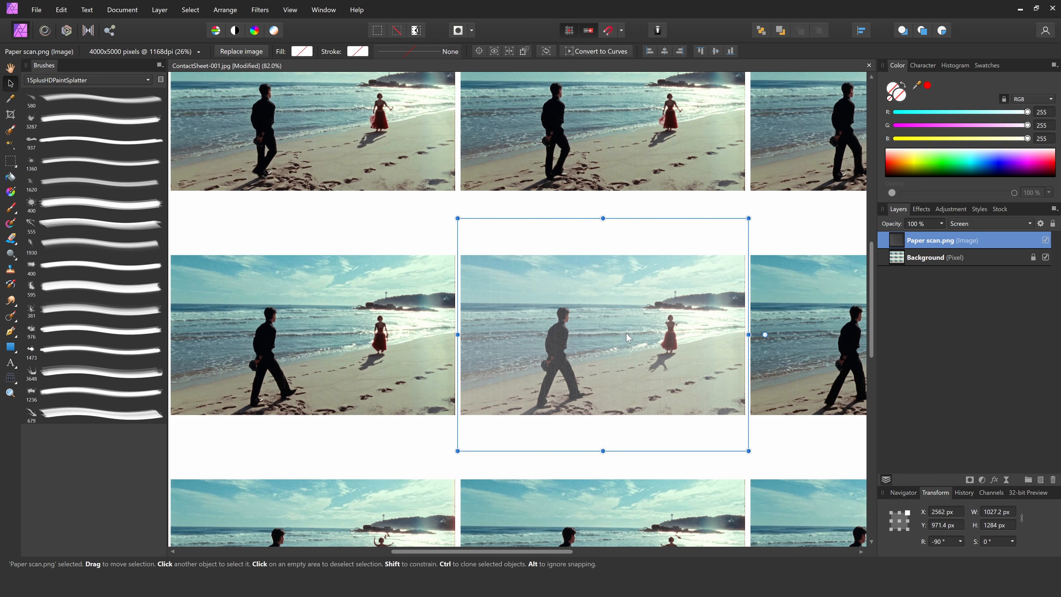
Duplicate the Paper scan.png layer and place the copy over the first frame of the middle row.
key(ctrl+c)
key(ctrl+v)
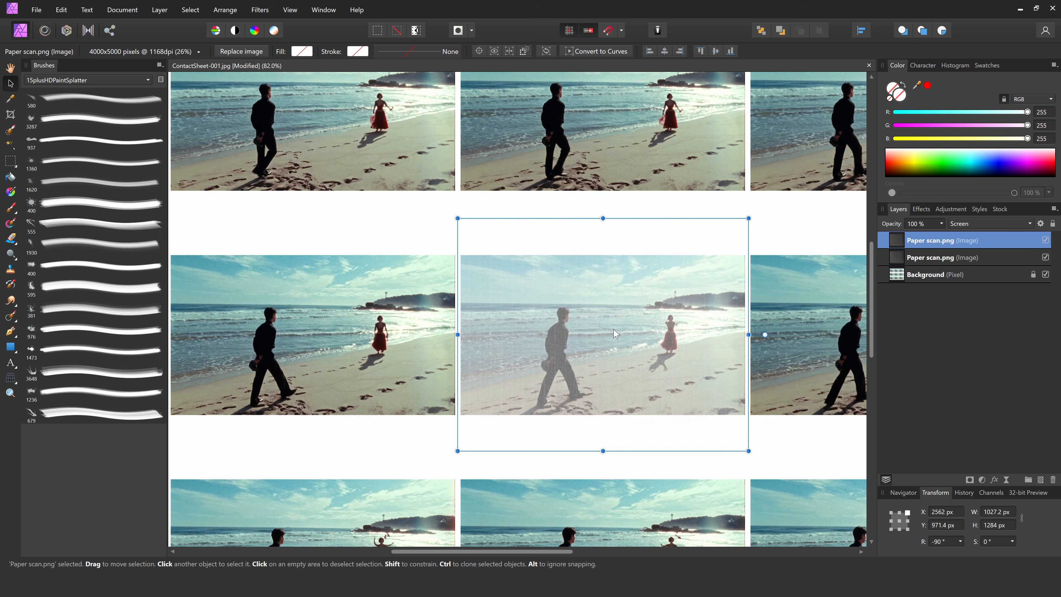
drag(519, 368, 229, 369)
Add a Curves adjustment and nest it inside the uppermost Paper scan.png layer.
scroll(229, 369, up, 4)
scroll(576, 334, down, 1)
drag(545, 344, 616, 388)
scroll(555, 370, up, 3)
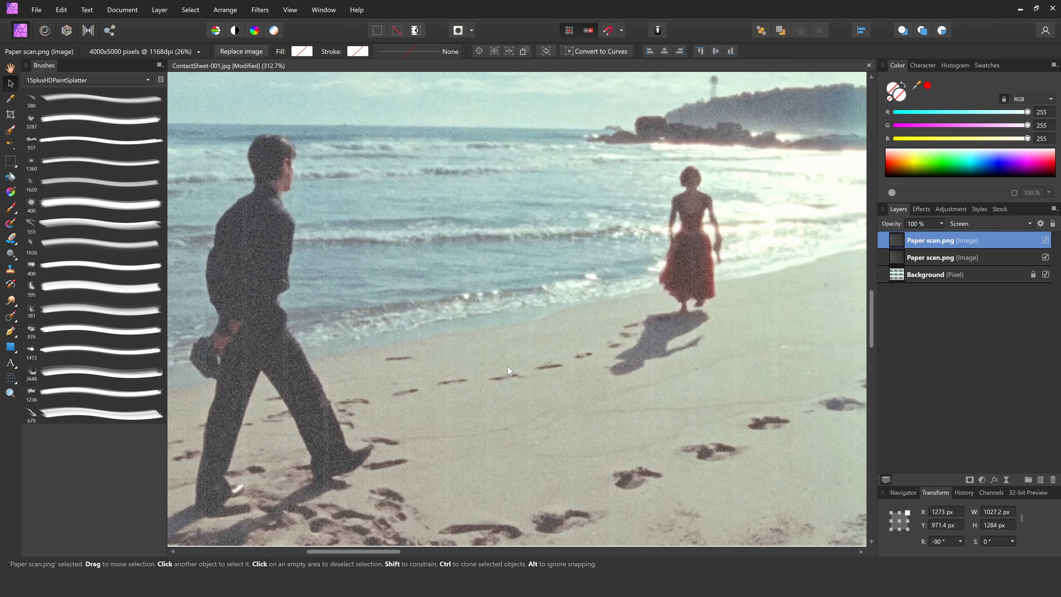
scroll(508, 370, down, 5)
scroll(456, 374, up, 4)
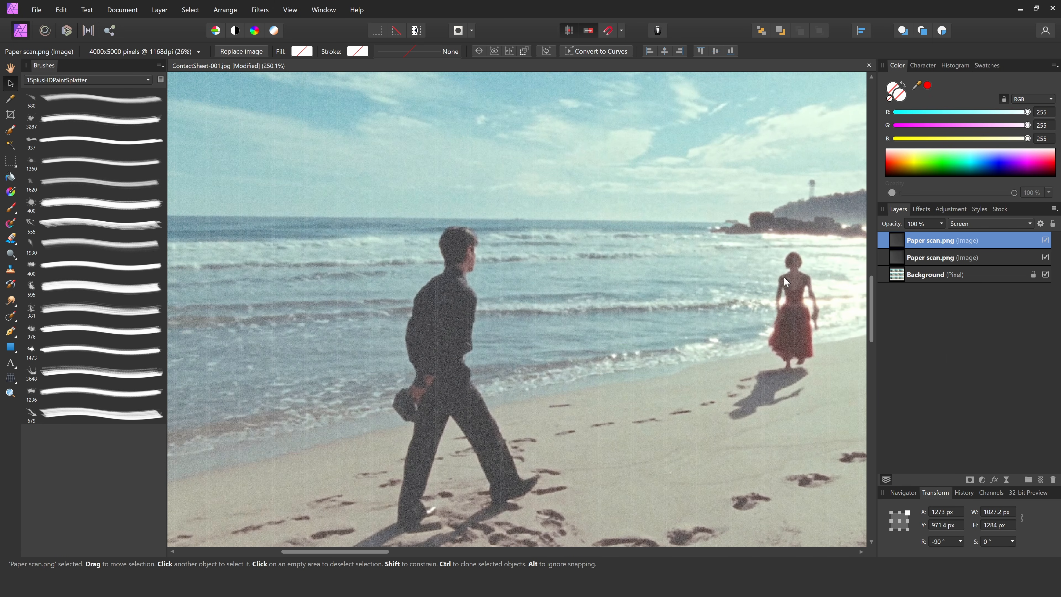
click(982, 479)
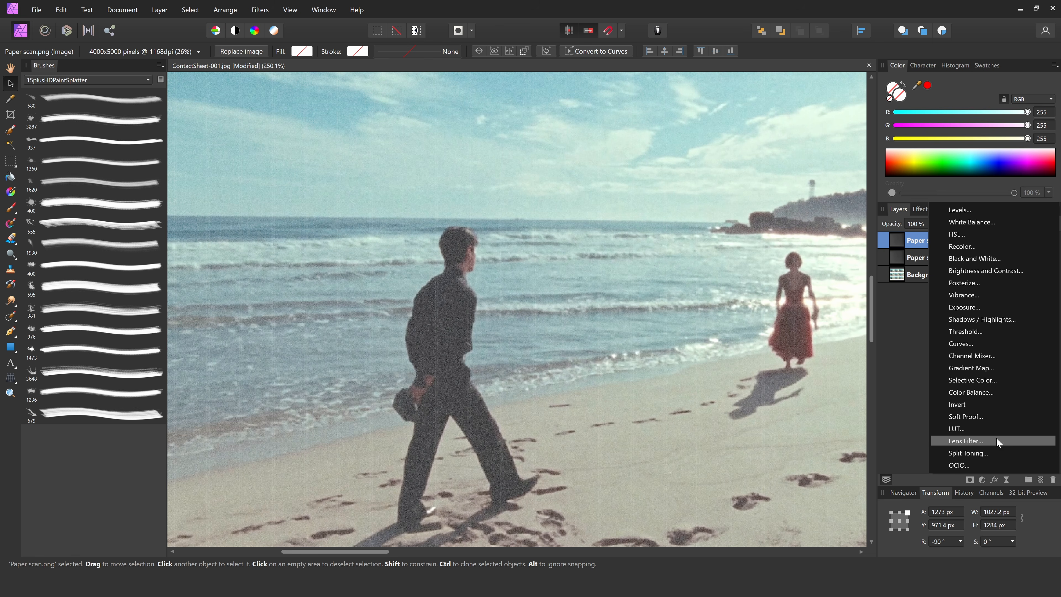
click(1013, 341)
drag(931, 241, 906, 260)
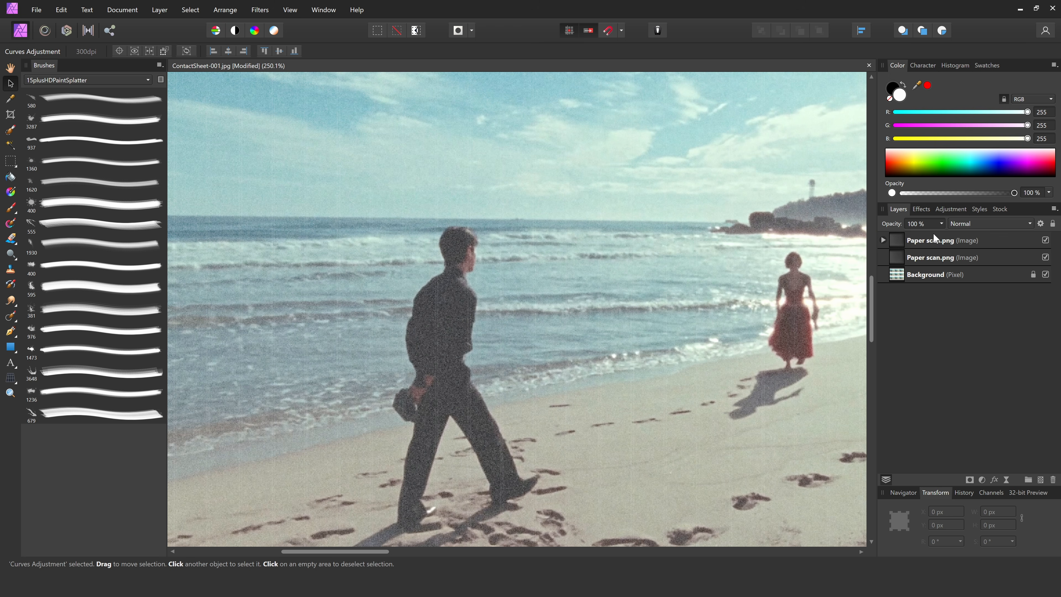
Shape an S-curve in the nested Curves adjustment, raising a highlight point to about X 0.676, Y 0.882 and lowering a shadow point.
click(884, 239)
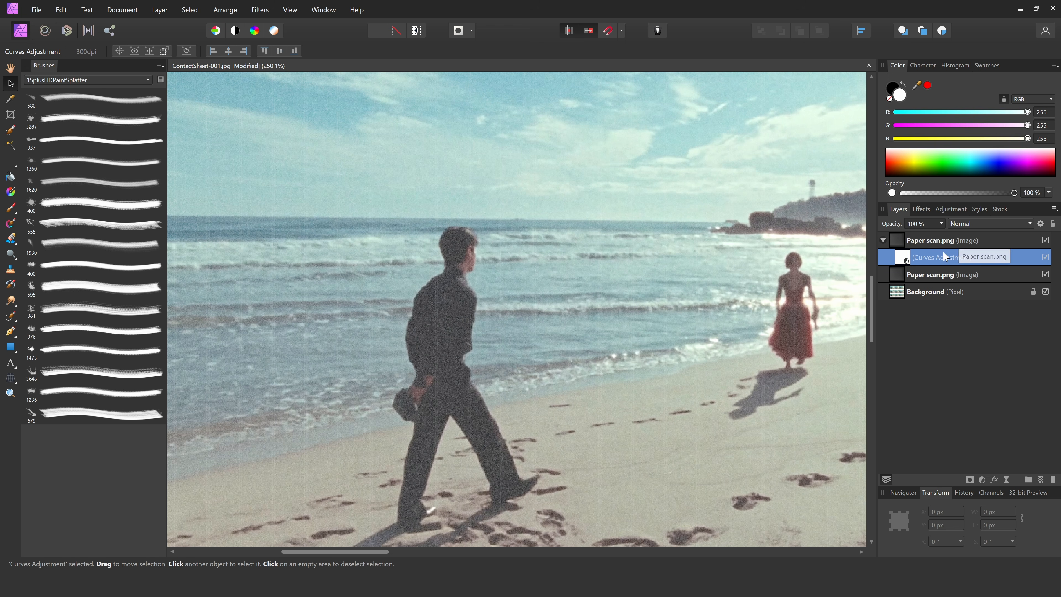
double_click(942, 257)
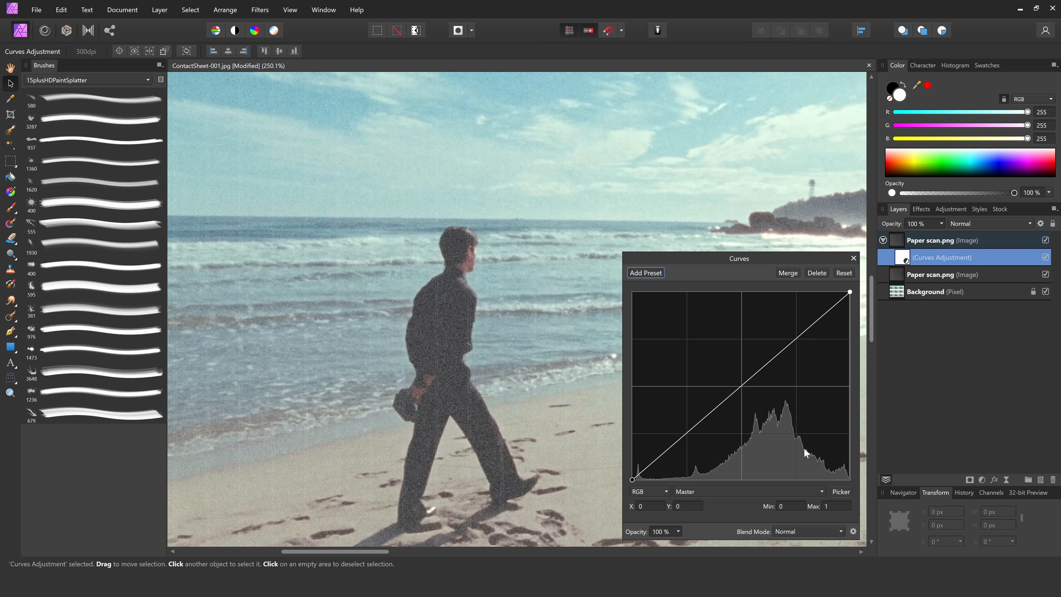
mouse_move(684, 435)
mouse_down()
mouse_move(691, 450)
mouse_move(686, 429)
mouse_move(694, 441)
mouse_up()
click(803, 339)
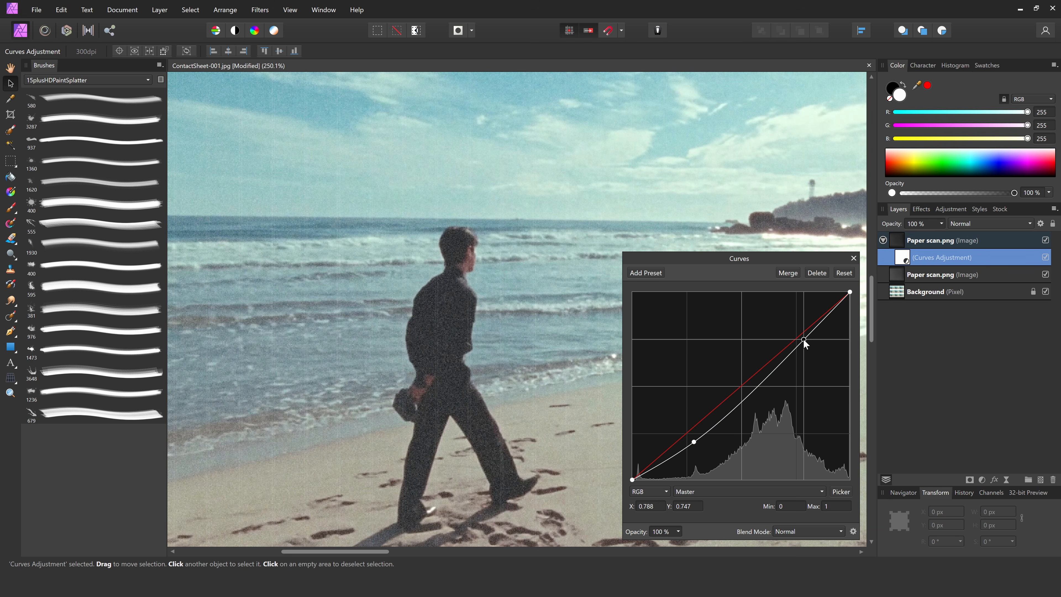
drag(804, 340, 775, 314)
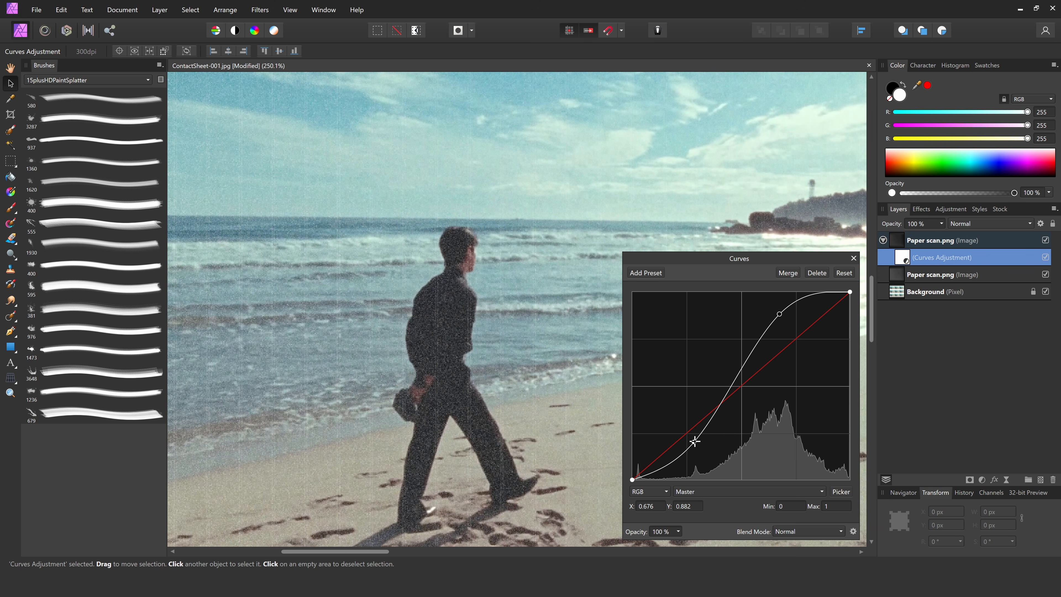
mouse_move(694, 440)
mouse_down()
mouse_move(701, 456)
mouse_move(684, 439)
mouse_move(692, 466)
mouse_move(693, 455)
mouse_up()
Raise the black point of the curve slightly to lift the darkest tones, and close the curve settings.
scroll(438, 343, up, 5)
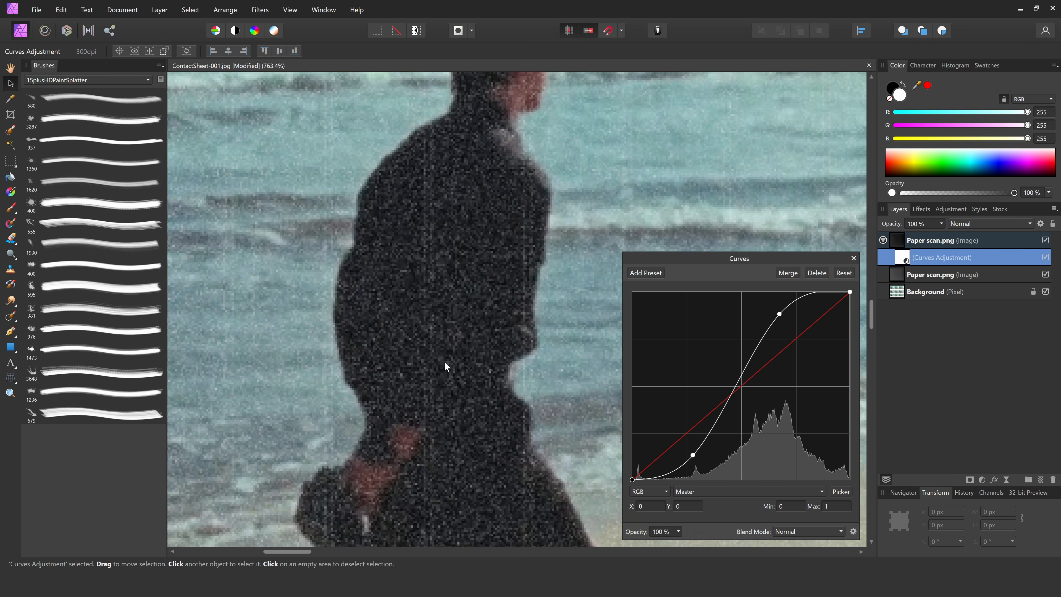
scroll(446, 366, down, 2)
scroll(450, 363, up, 1)
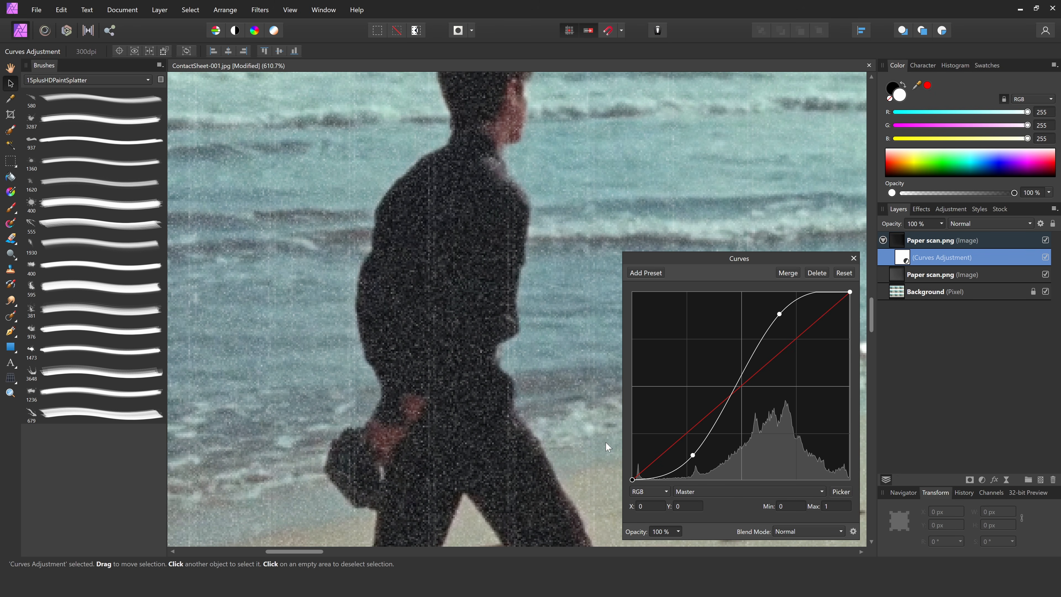
mouse_move(632, 479)
mouse_down()
mouse_move(632, 376)
mouse_move(635, 474)
mouse_move(633, 450)
mouse_move(634, 463)
mouse_up()
scroll(447, 343, down, 4)
click(853, 258)
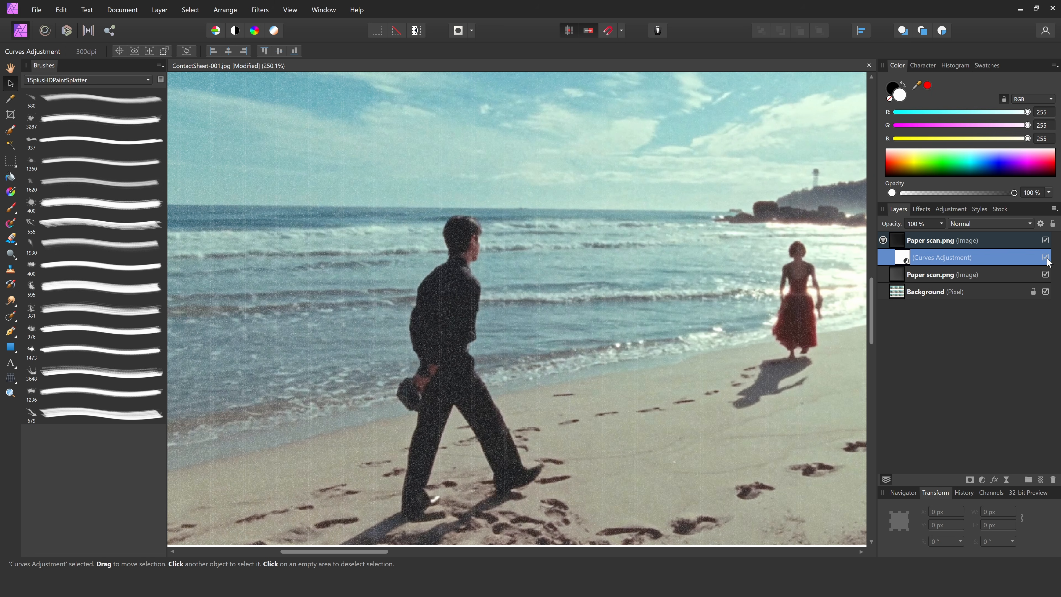
Compare the paper texture on the frame with the Curves adjustment hidden and shown.
click(1048, 258)
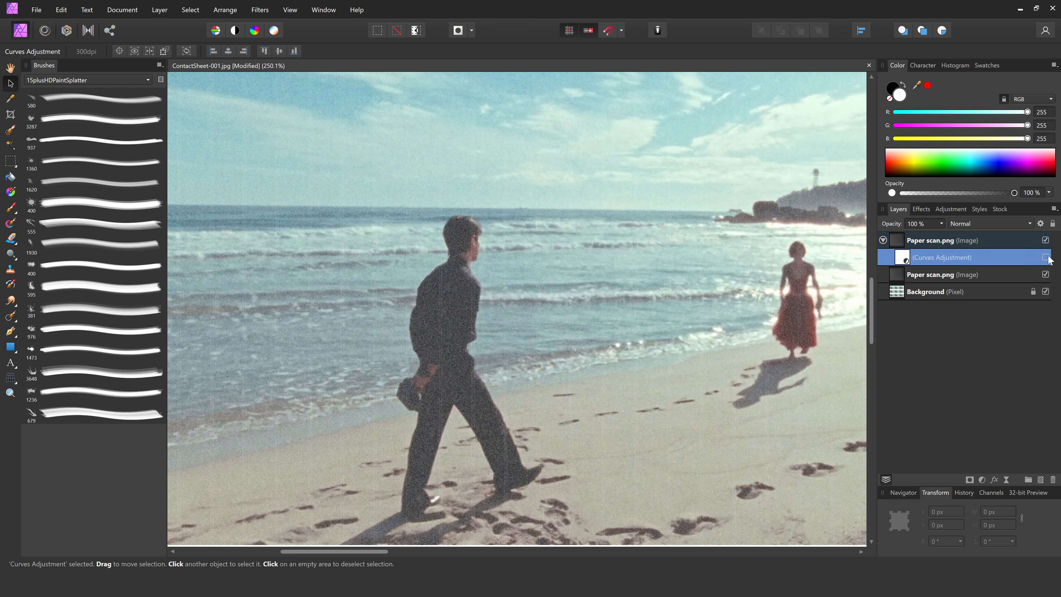
click(1048, 259)
click(1048, 258)
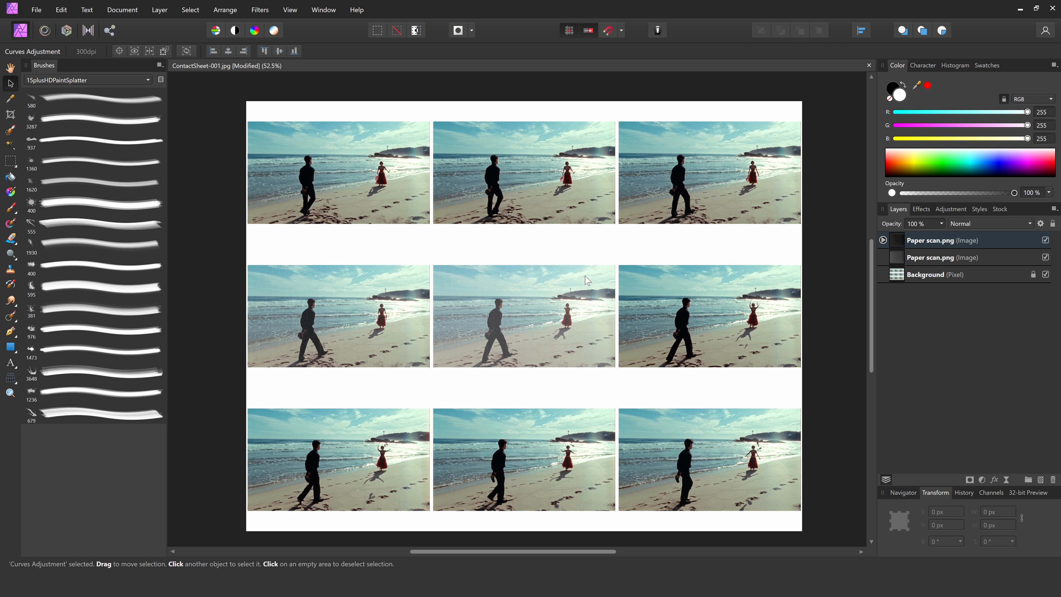
Add an empty pixel layer directly above Background and choose the second brush of the Oils set for painting.
scroll(587, 343, right, 2)
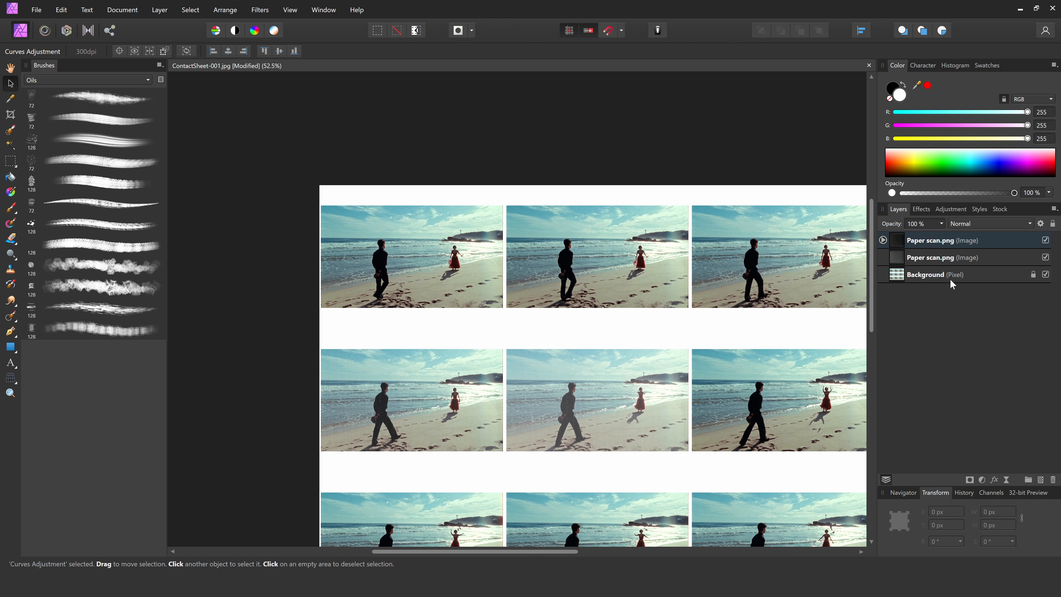
click(883, 275)
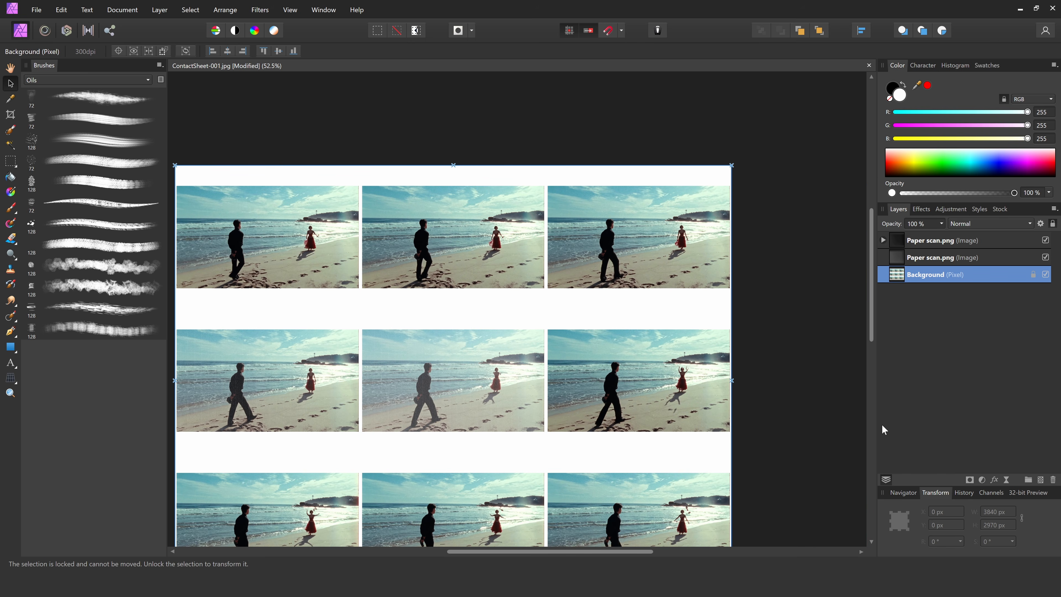
key(ctrl+shift+n)
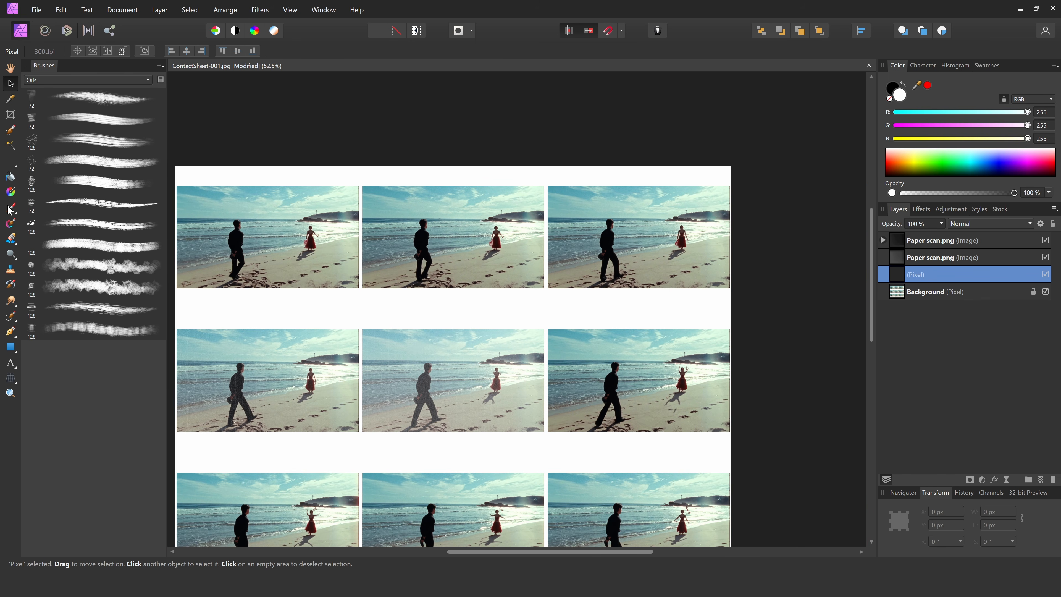
click(10, 208)
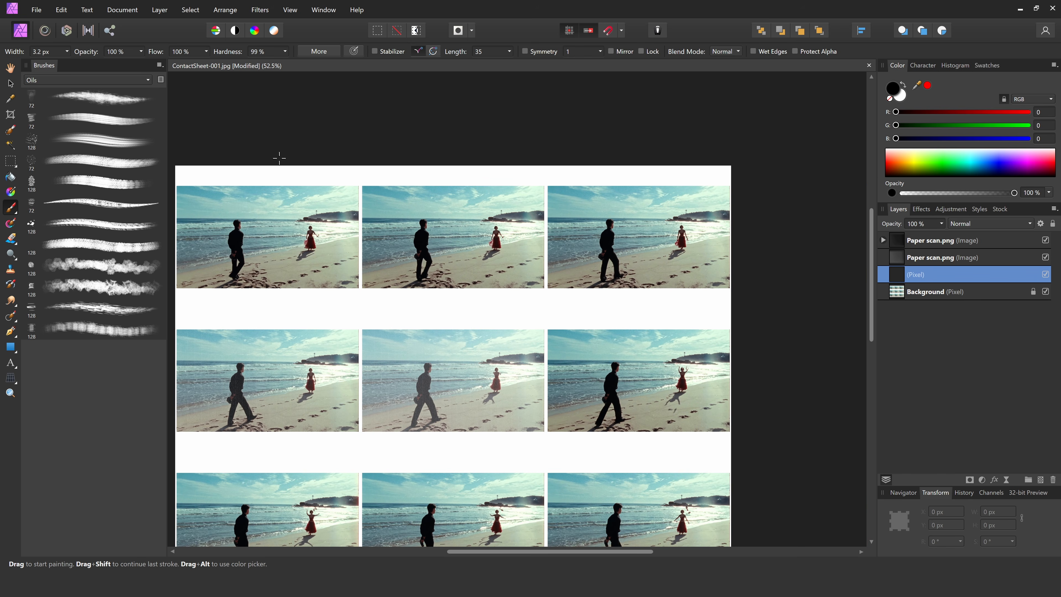
click(110, 106)
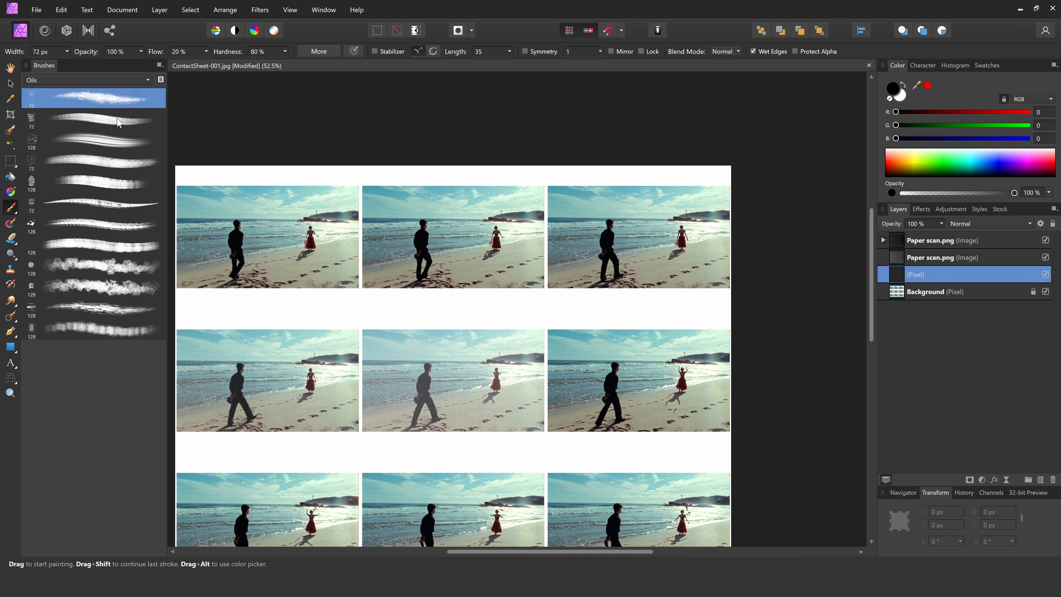
click(81, 121)
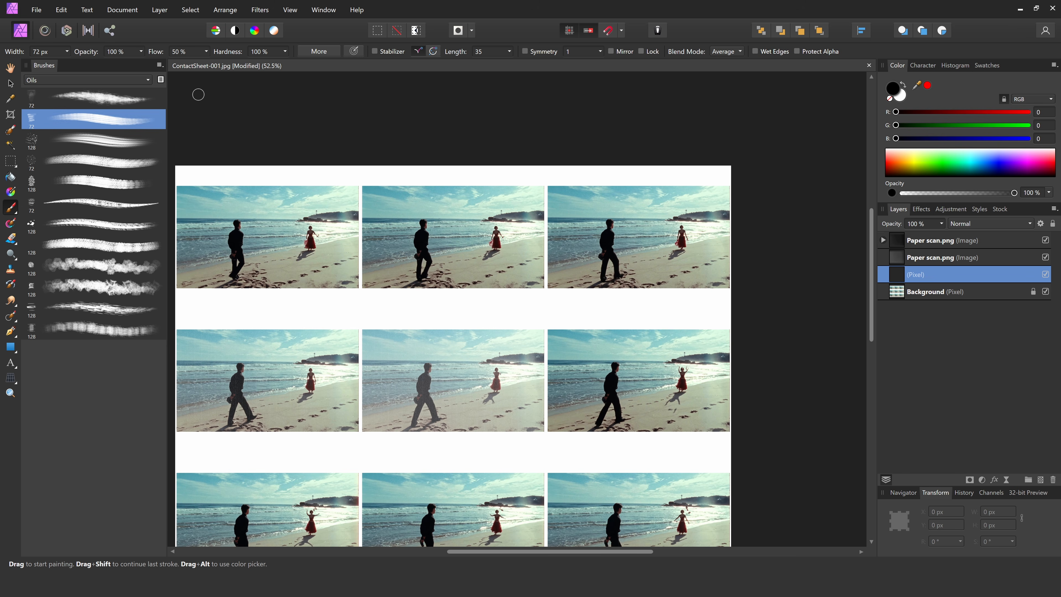
Try a black oil brush stroke 20.7 px wide beside the man in the first frame of the top row.
scroll(281, 230, up, 8)
scroll(446, 229, down, 1)
drag(433, 227, 419, 227)
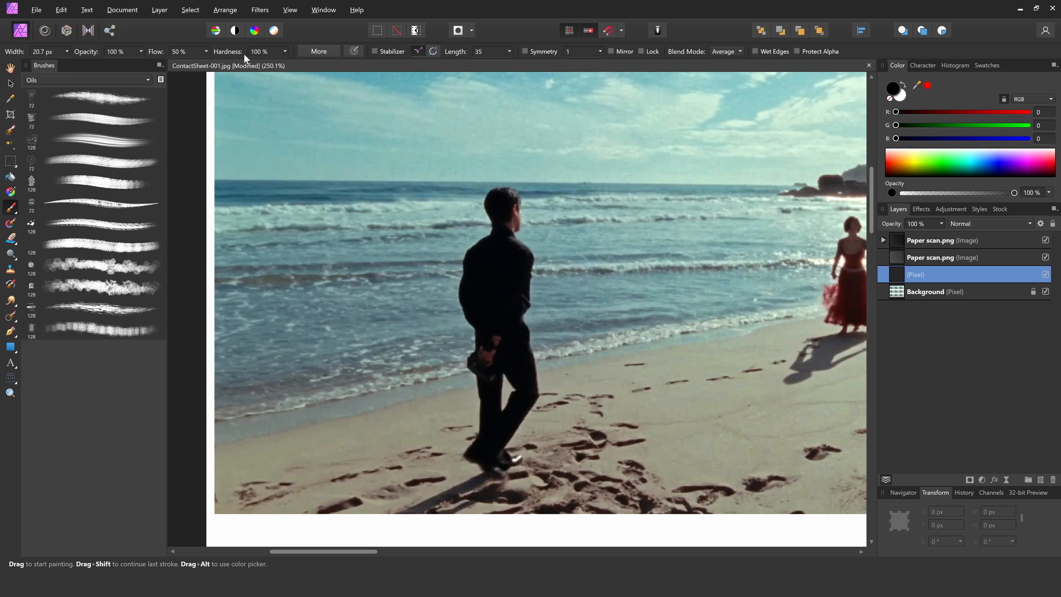
mouse_move(449, 193)
mouse_down()
mouse_move(439, 298)
mouse_move(460, 195)
mouse_move(491, 175)
mouse_up()
key(ctrl+z)
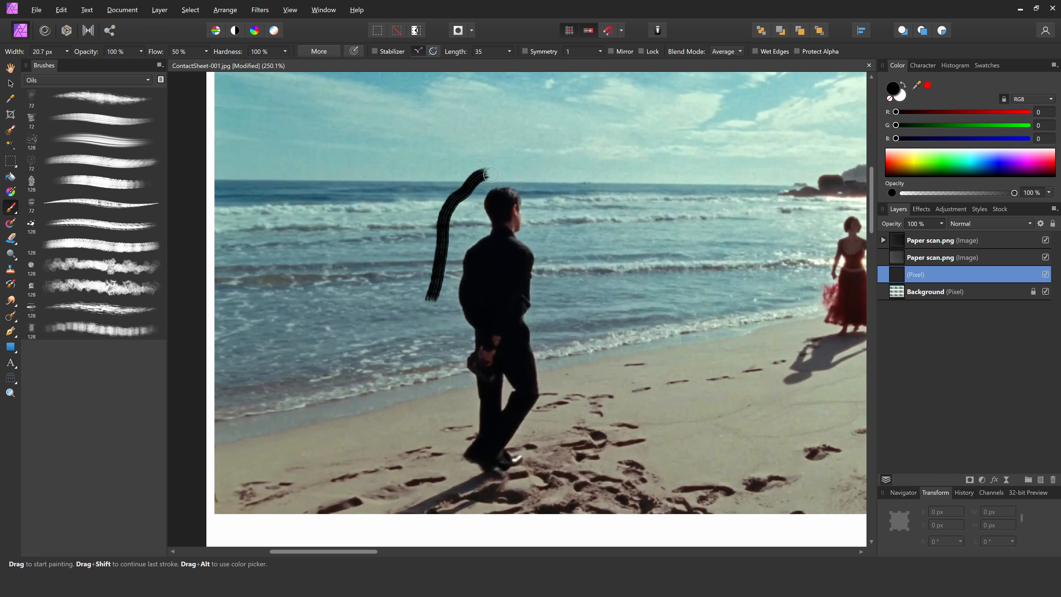
key(ctrl+z)
Set the brush colour to orange (RGB 255, 179, 0) and the brush width to 9.4 px.
click(902, 99)
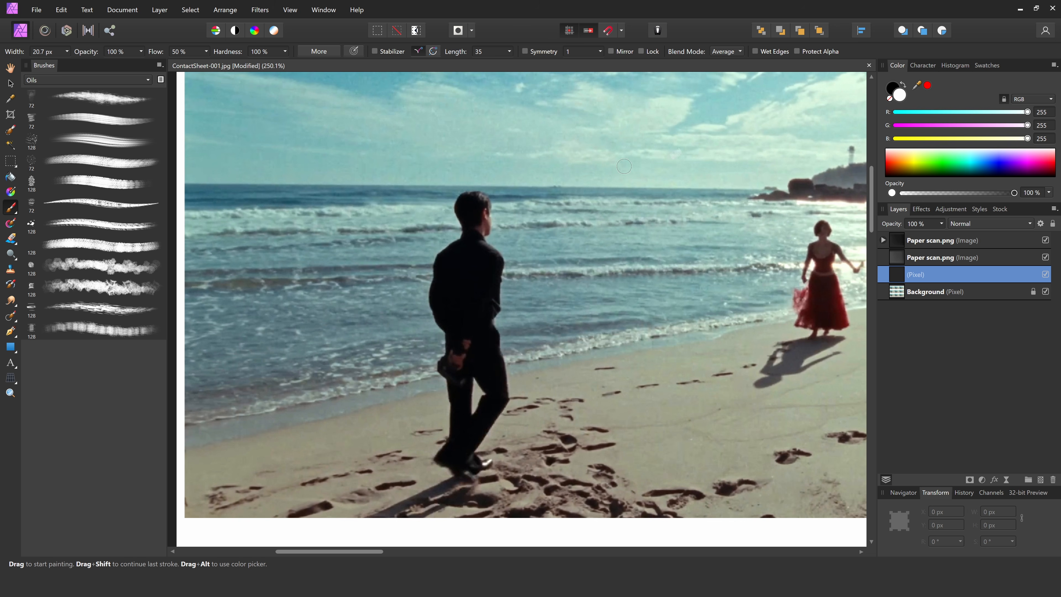
drag(722, 253, 731, 251)
click(905, 162)
alt+drag(431, 347, 421, 347)
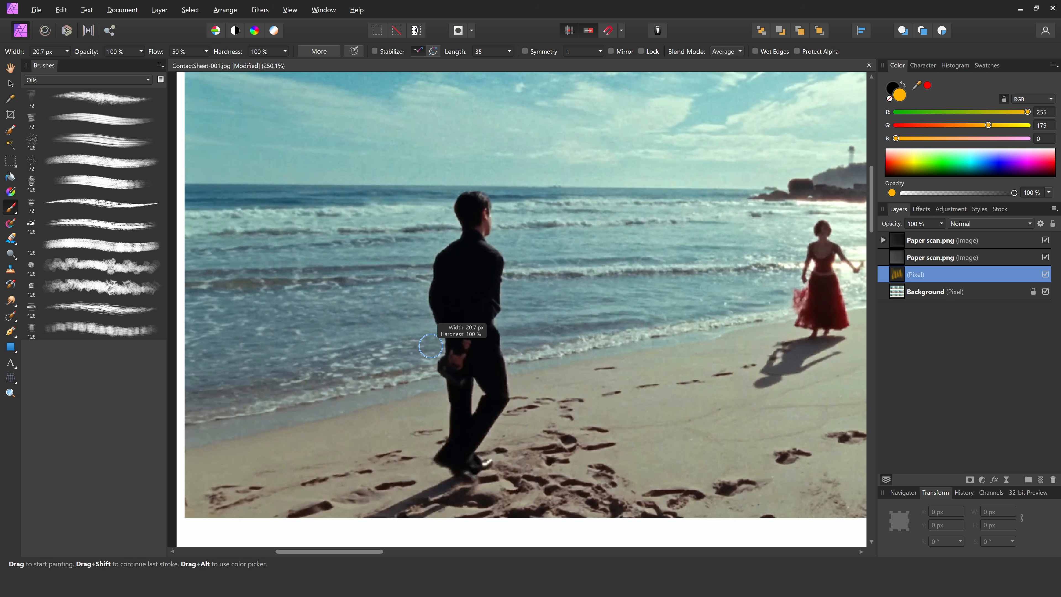
scroll(444, 424, up, 3)
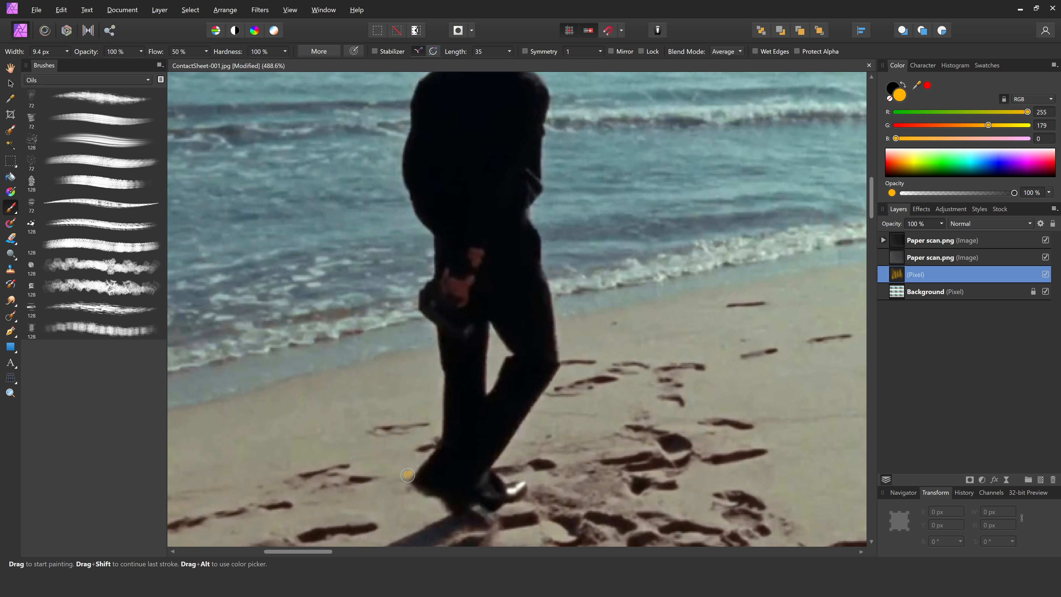
Paint short orange dashes along the man's back from his heel up to the back of his head.
click(402, 466)
click(414, 449)
click(425, 429)
drag(431, 362, 430, 352)
drag(417, 330, 410, 320)
drag(408, 299, 407, 290)
drag(418, 274, 416, 232)
mouse_move(403, 207)
mouse_down()
mouse_move(398, 196)
mouse_move(421, 270)
mouse_move(432, 271)
mouse_up()
scroll(409, 251, up, 3)
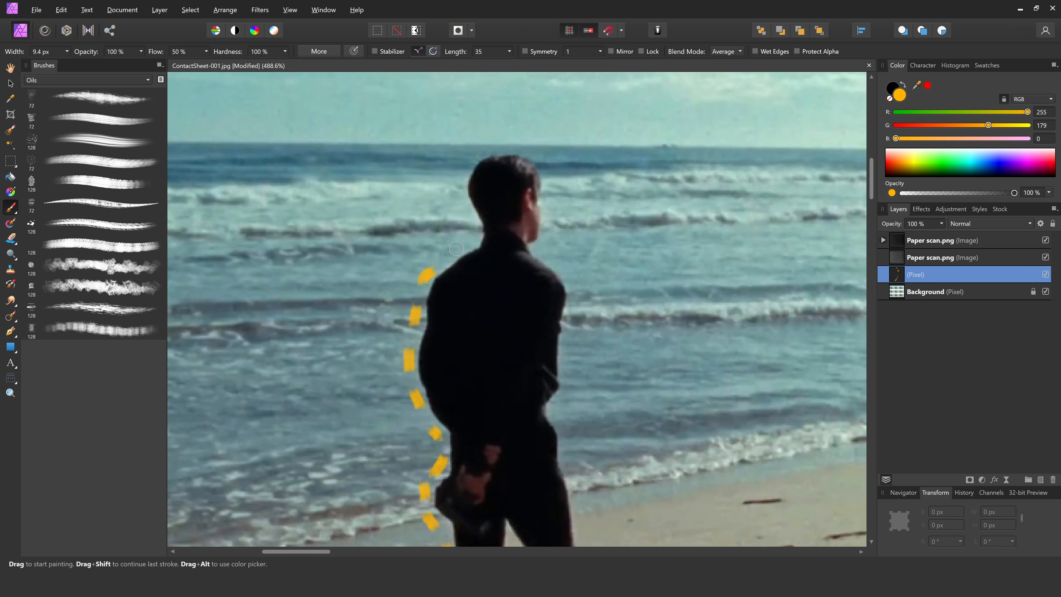
click(456, 249)
drag(470, 229, 470, 216)
Complete the orange dashed outline around the man's head and down the front of his body to his feet.
mouse_move(543, 432)
mouse_down()
mouse_move(501, 451)
mouse_move(443, 447)
mouse_up()
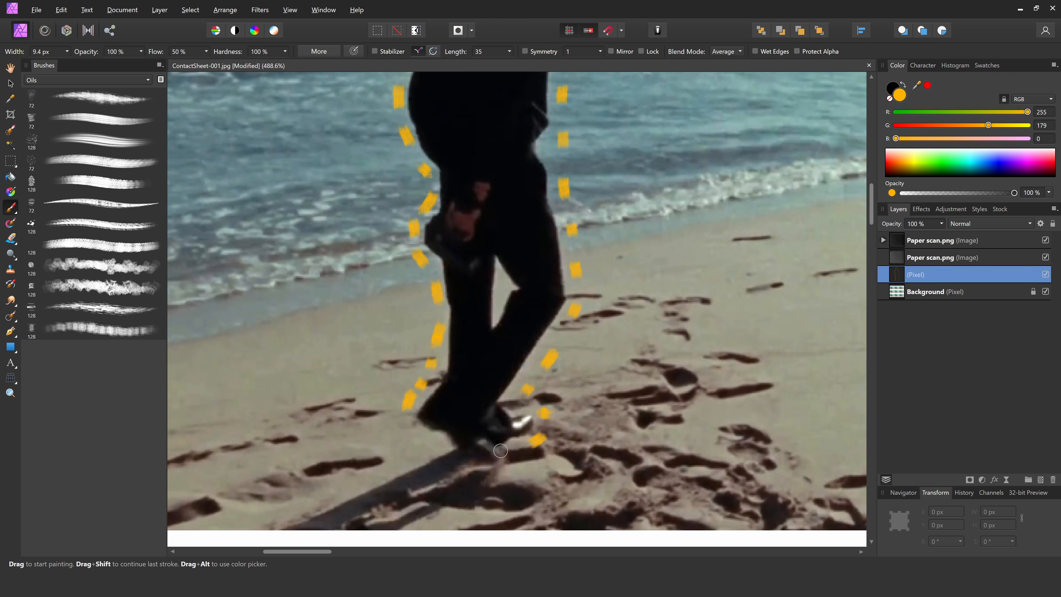
scroll(404, 330, down, 5)
drag(458, 269, 451, 297)
scroll(433, 304, up, 1)
scroll(451, 296, down, 2)
scroll(409, 264, up, 3)
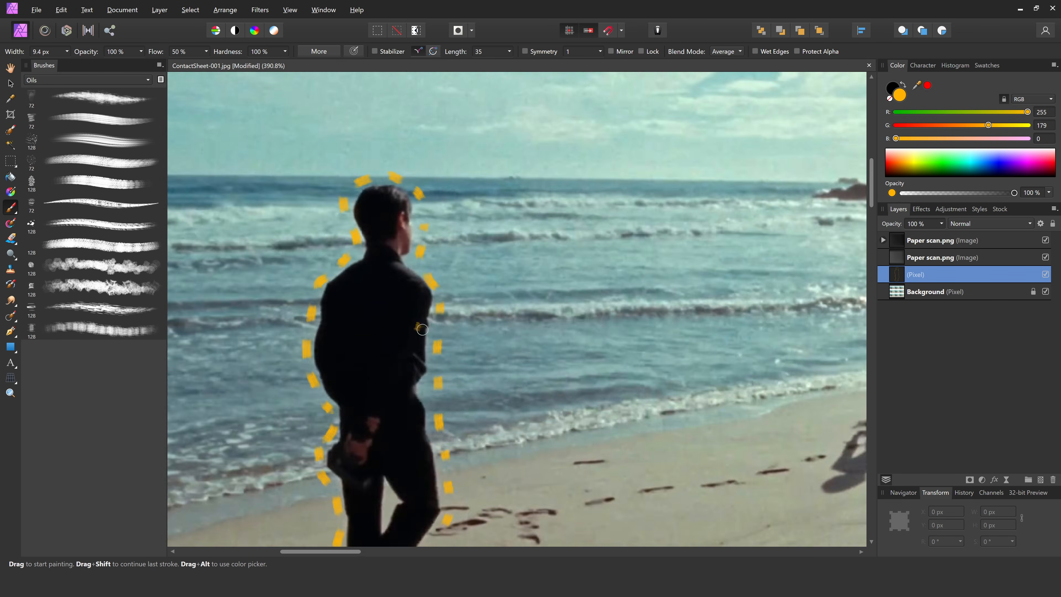
drag(409, 264, 232, 193)
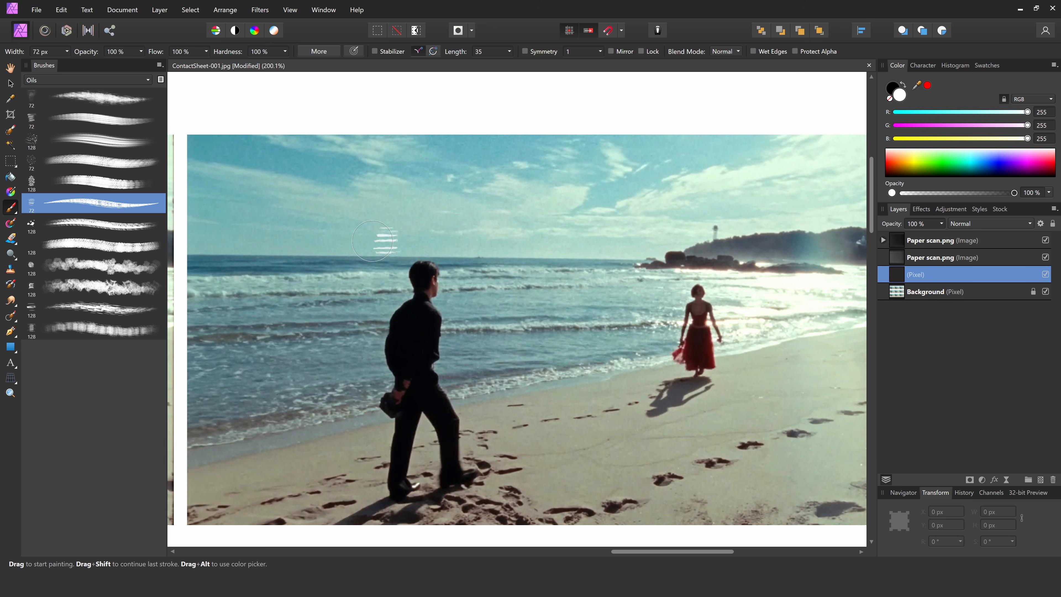
Paint a rough border around the third frame of the top row with a red (RGB 240, 0, 0) Oils brush 156.4 px wide.
mouse_move(372, 241)
mouse_down()
mouse_move(373, 226)
mouse_move(394, 240)
mouse_up()
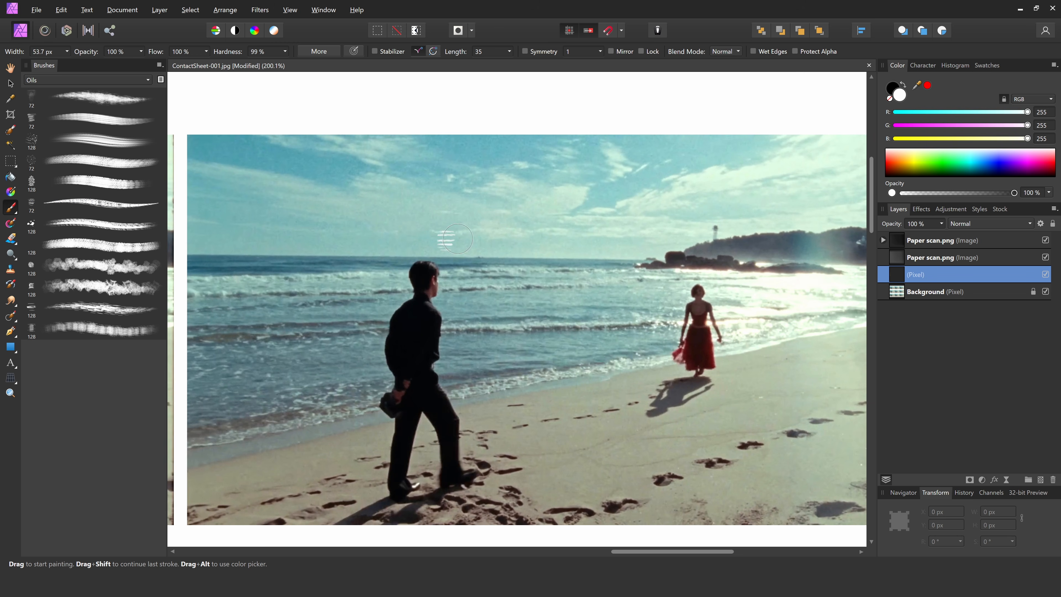
scroll(445, 245, down, 2)
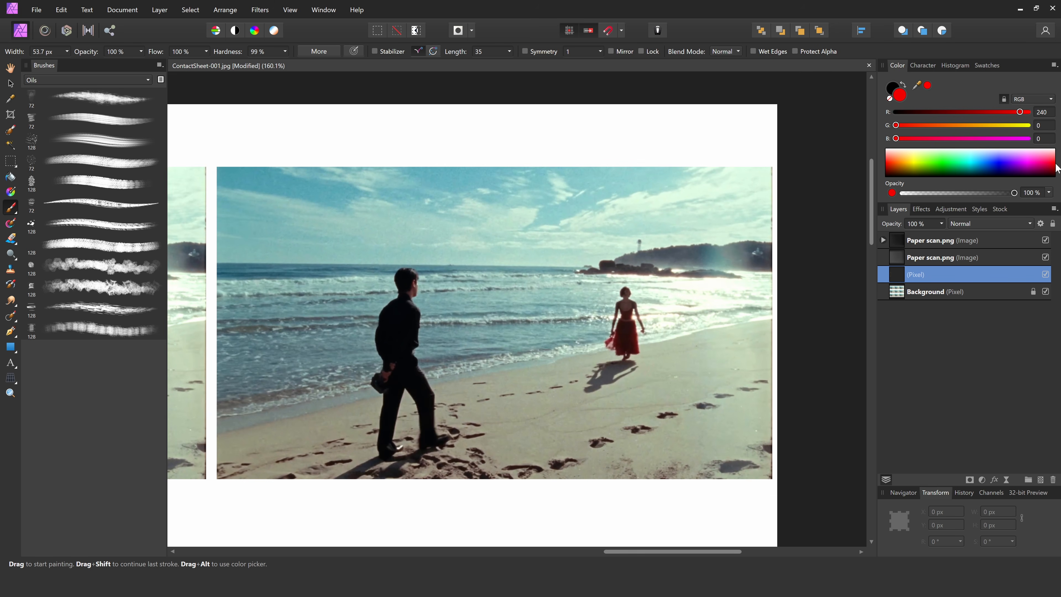
drag(355, 274, 378, 274)
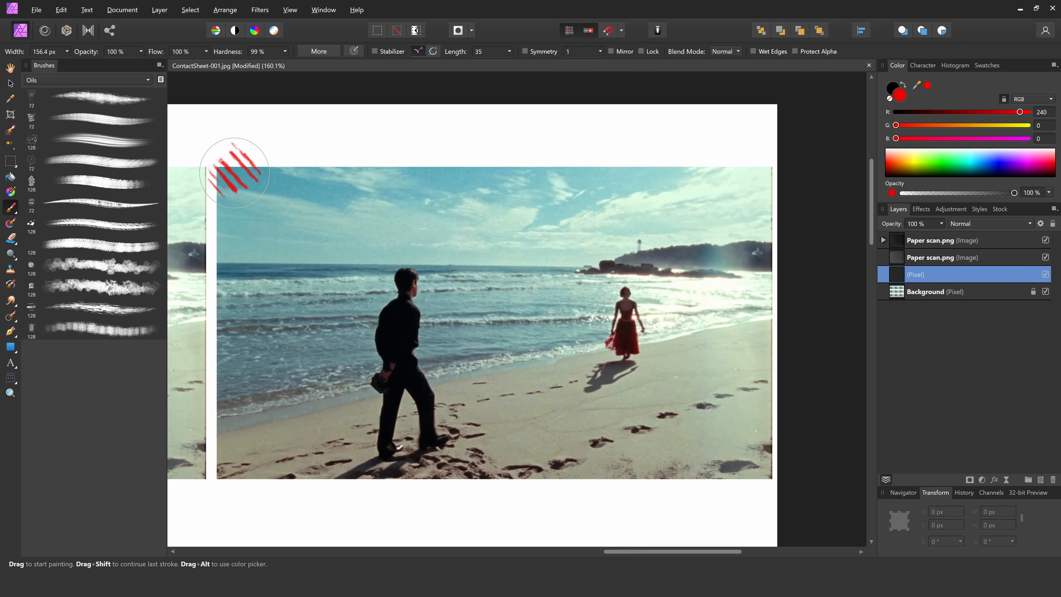
mouse_move(238, 173)
mouse_down()
mouse_move(769, 172)
mouse_move(782, 385)
mouse_move(765, 476)
mouse_move(727, 491)
mouse_move(238, 482)
mouse_move(226, 441)
mouse_move(236, 330)
mouse_move(229, 158)
mouse_up()
scroll(533, 391, up, 2)
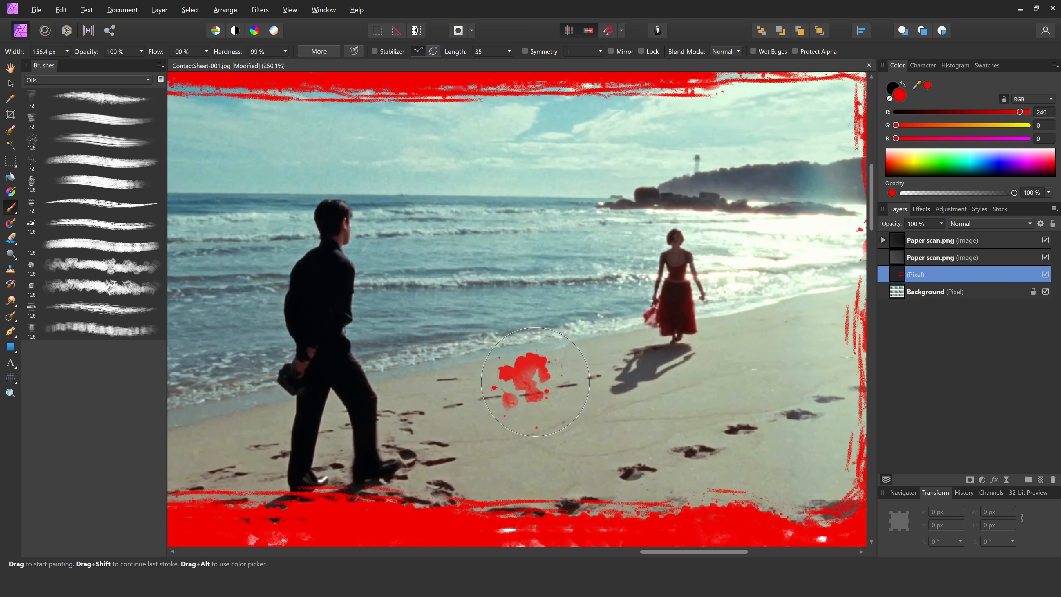
drag(542, 379, 572, 389)
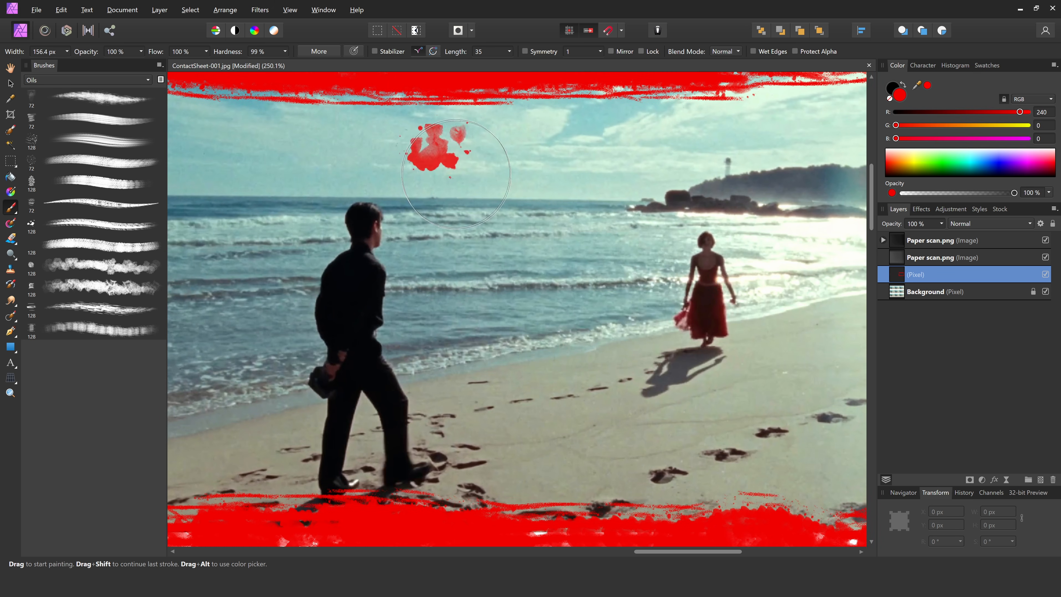
Paint a rough red border around the first frame of the middle row and along the upper edge of the centre frame.
scroll(436, 148, down, 5)
scroll(308, 324, up, 2)
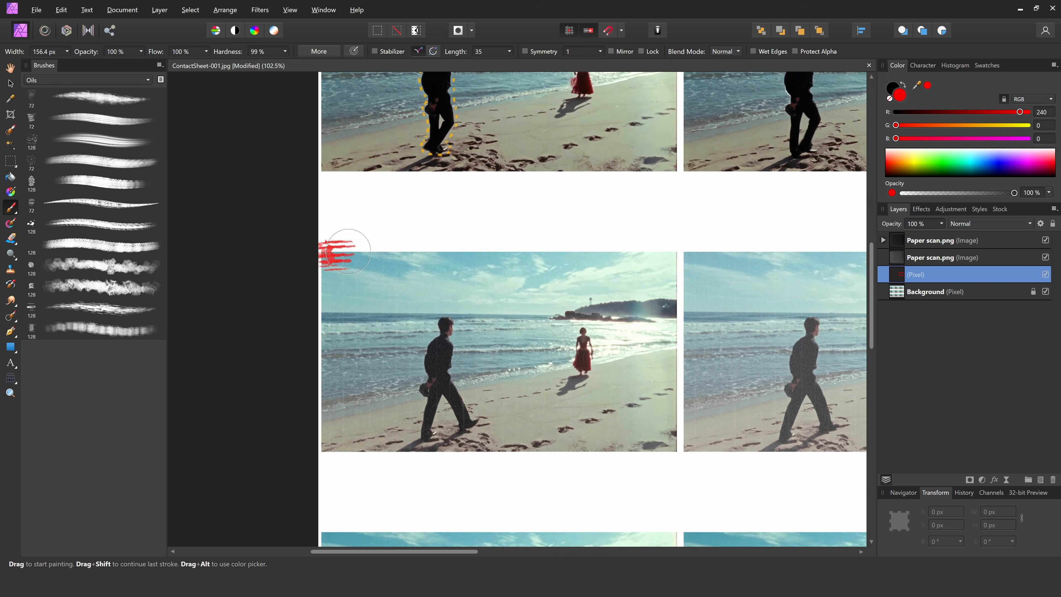
mouse_move(348, 251)
mouse_down()
mouse_move(664, 303)
mouse_move(668, 453)
mouse_move(525, 443)
mouse_up()
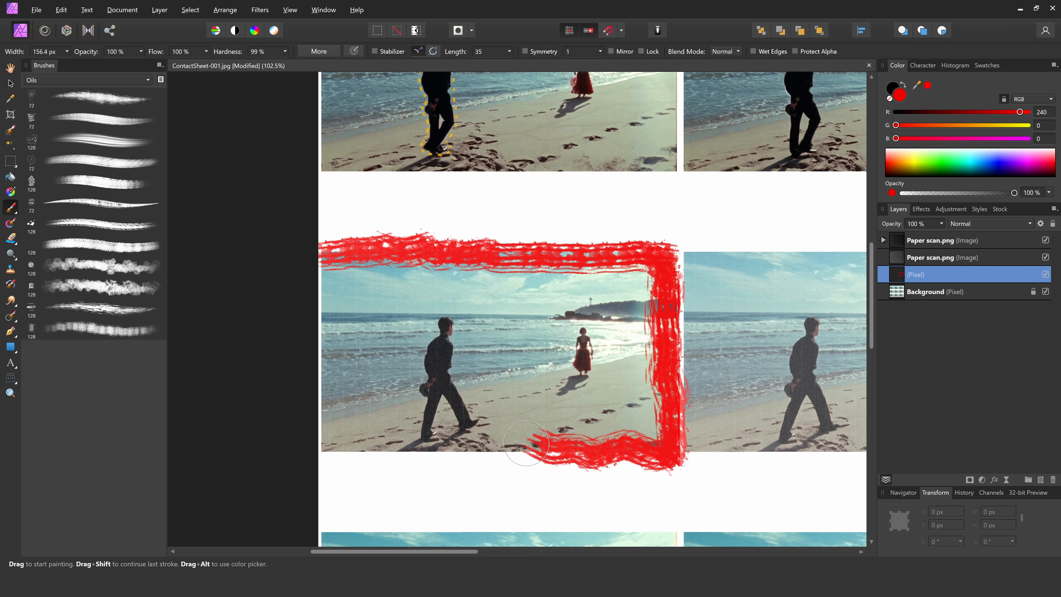
drag(526, 443, 475, 442)
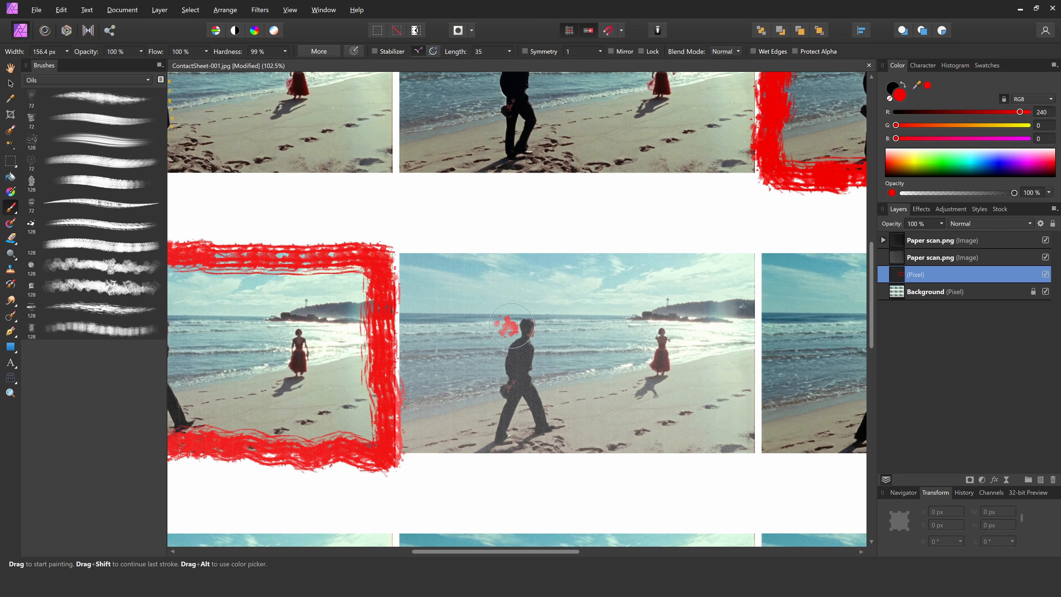
mouse_move(442, 280)
mouse_down()
mouse_move(399, 269)
mouse_move(499, 246)
mouse_move(702, 249)
mouse_up()
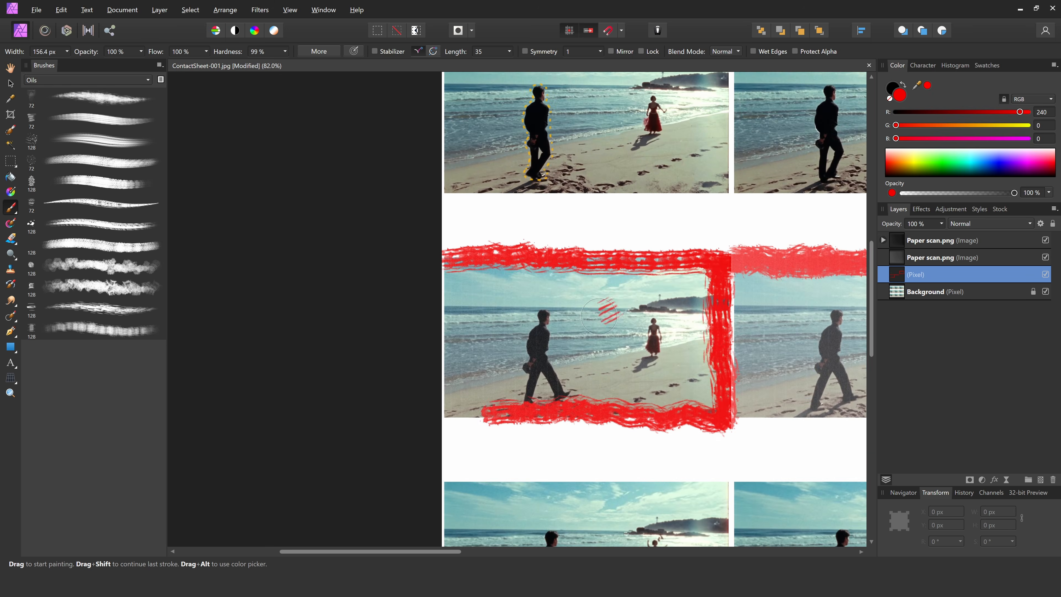
Fill the woman's silhouette in successive frames with solid red (RGB 240, 0, 0), using an Oils brush 13.1 px wide.
scroll(598, 316, up, 5)
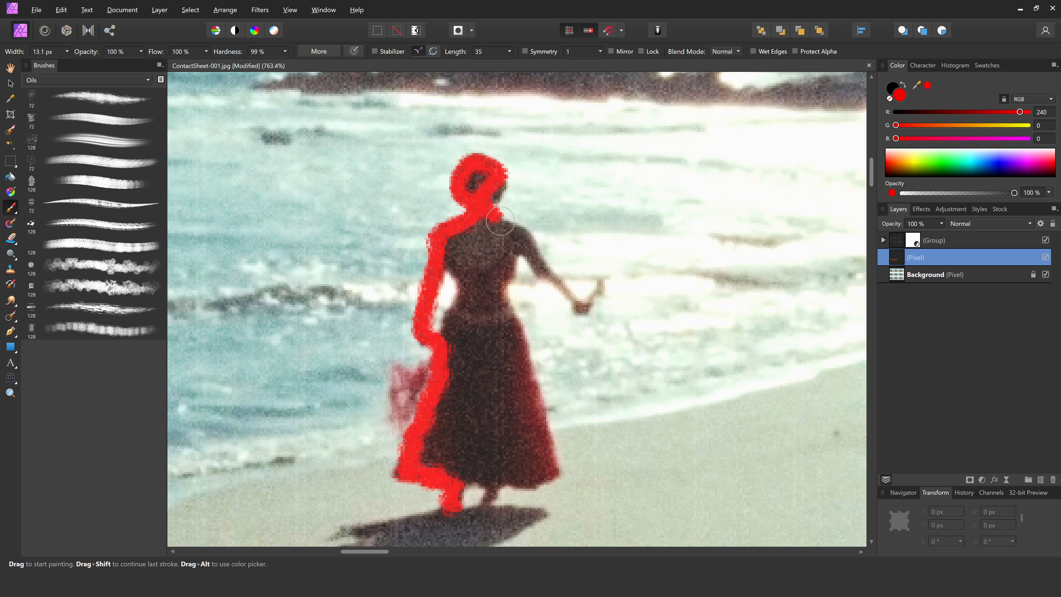
mouse_move(500, 221)
mouse_down()
mouse_move(549, 463)
mouse_move(493, 427)
mouse_move(476, 182)
mouse_up()
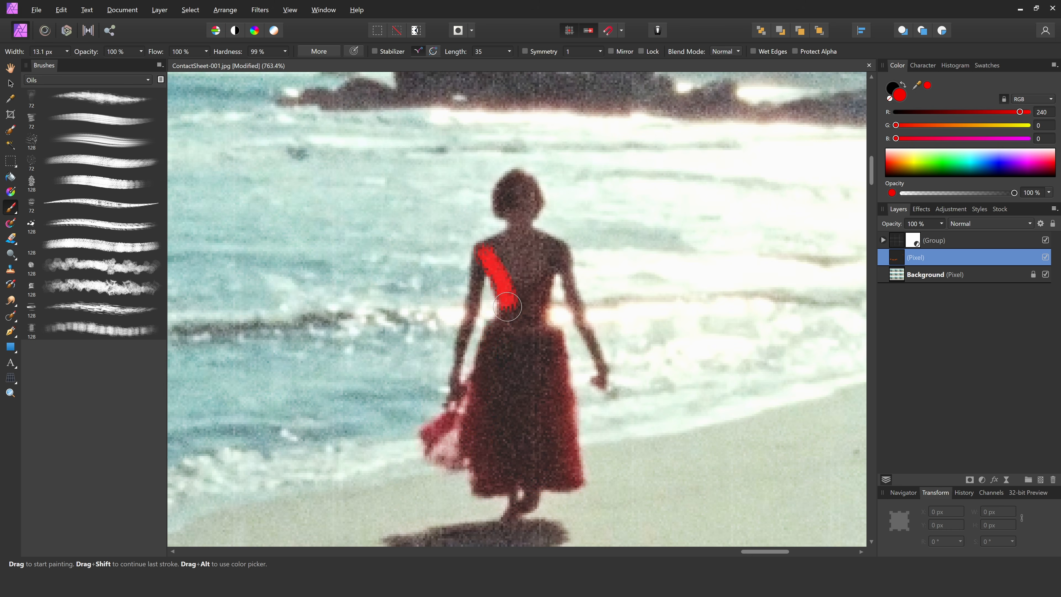
mouse_move(557, 332)
mouse_down()
mouse_move(522, 493)
mouse_move(496, 401)
mouse_up()
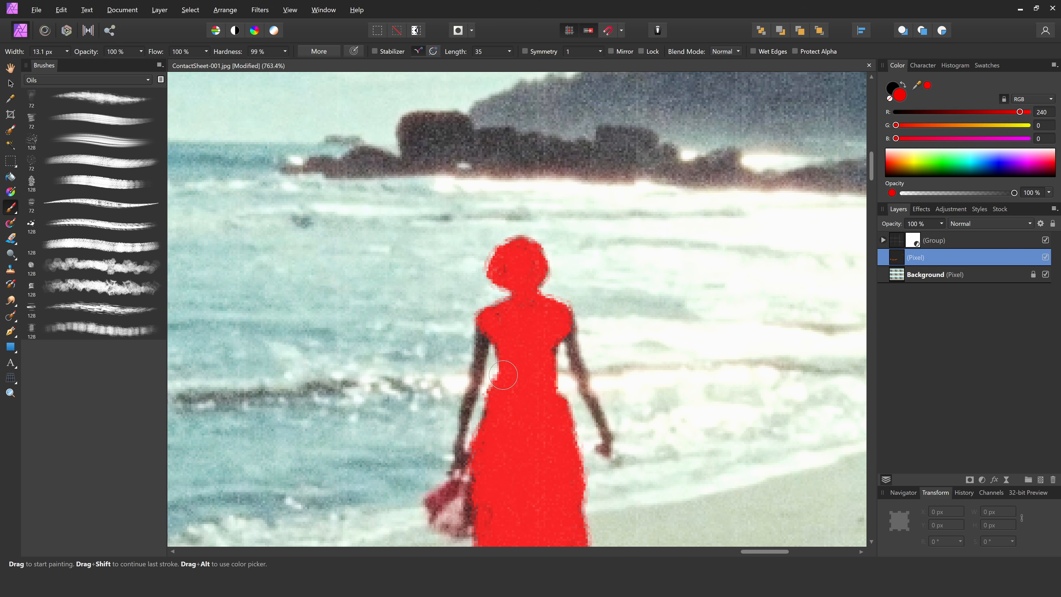
mouse_move(431, 317)
mouse_down()
mouse_move(437, 443)
mouse_move(464, 330)
mouse_up()
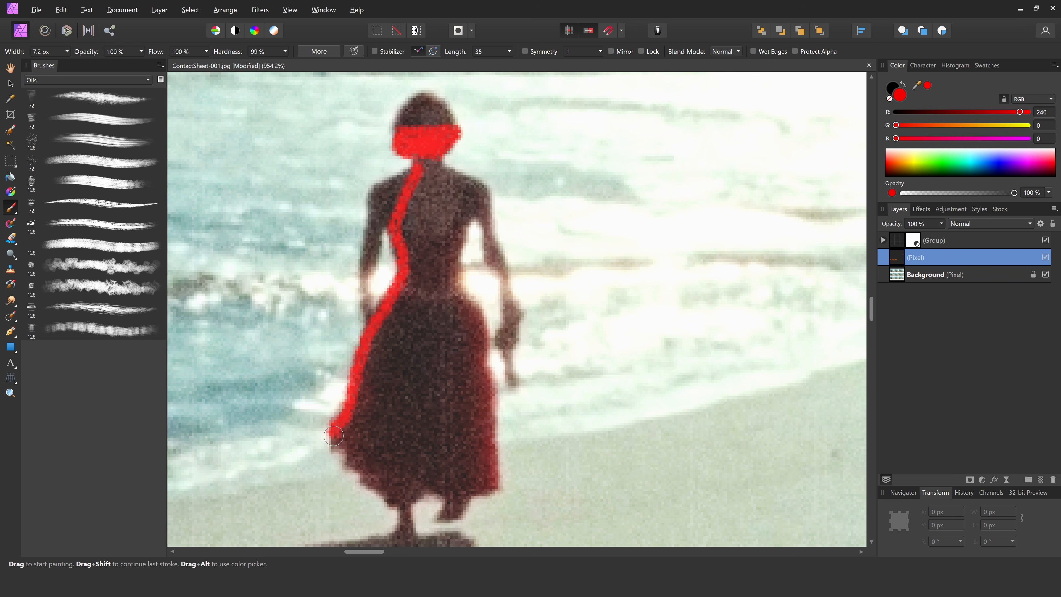
Trace the woman's body and dress in further frames in solid red, using an Oils brush about 7 px wide.
mouse_move(333, 436)
mouse_down()
mouse_move(491, 360)
mouse_move(422, 167)
mouse_move(431, 267)
mouse_up()
key(])
key(])
key(])
key(])
mouse_move(376, 451)
mouse_down()
mouse_move(468, 348)
mouse_move(375, 380)
mouse_up()
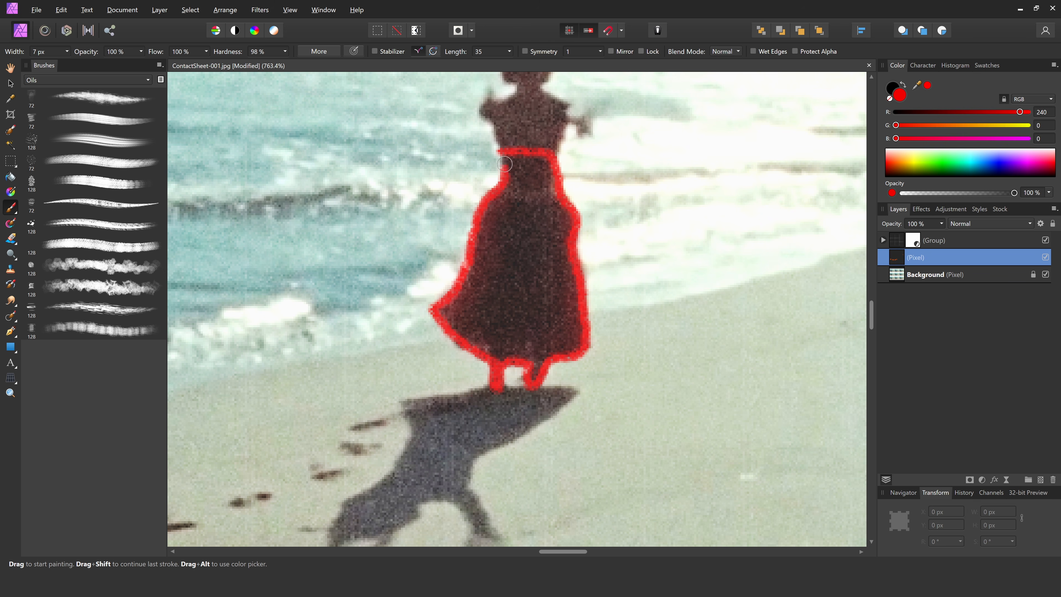
mouse_move(539, 179)
mouse_down()
mouse_move(468, 309)
mouse_move(514, 330)
mouse_move(527, 356)
mouse_up()
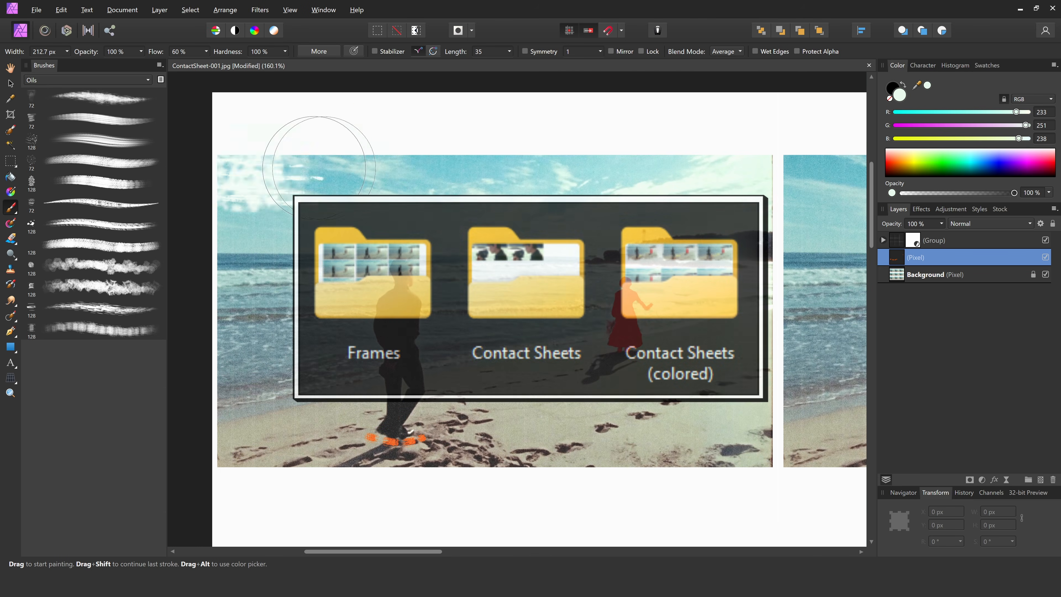
Paint a ragged off-white border (RGB 233, 251, 238) around the first frame, using a 212.7 px Oils brush at 60% flow.
mouse_move(596, 172)
mouse_down()
mouse_move(757, 153)
mouse_move(426, 485)
mouse_up()
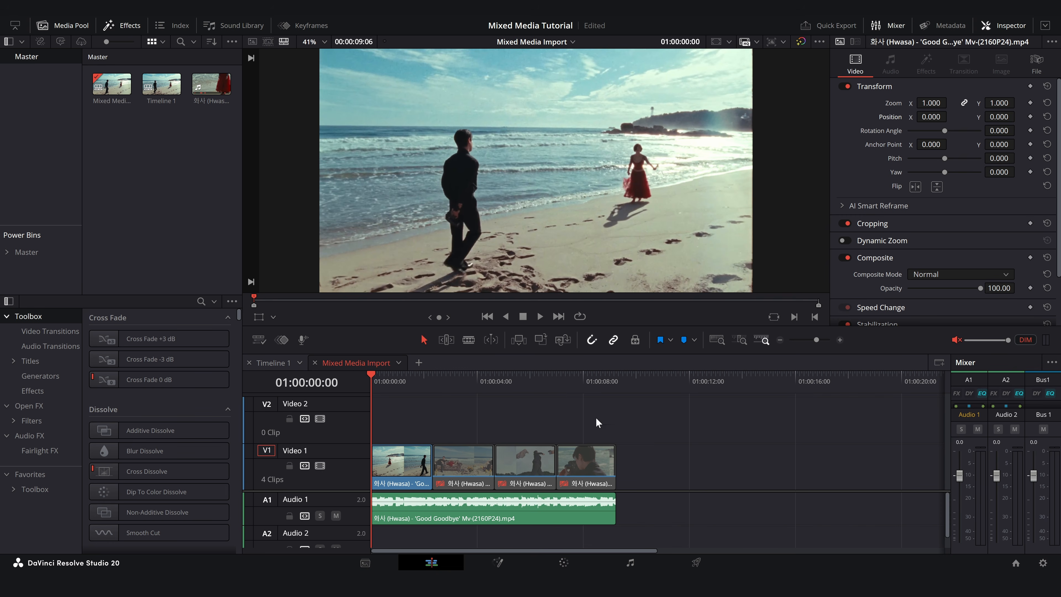
Switch to DaVinci Resolve, preview the opening clip and import ContactSheet-001.jpg onto Video 1 after the existing clips.
key(space)
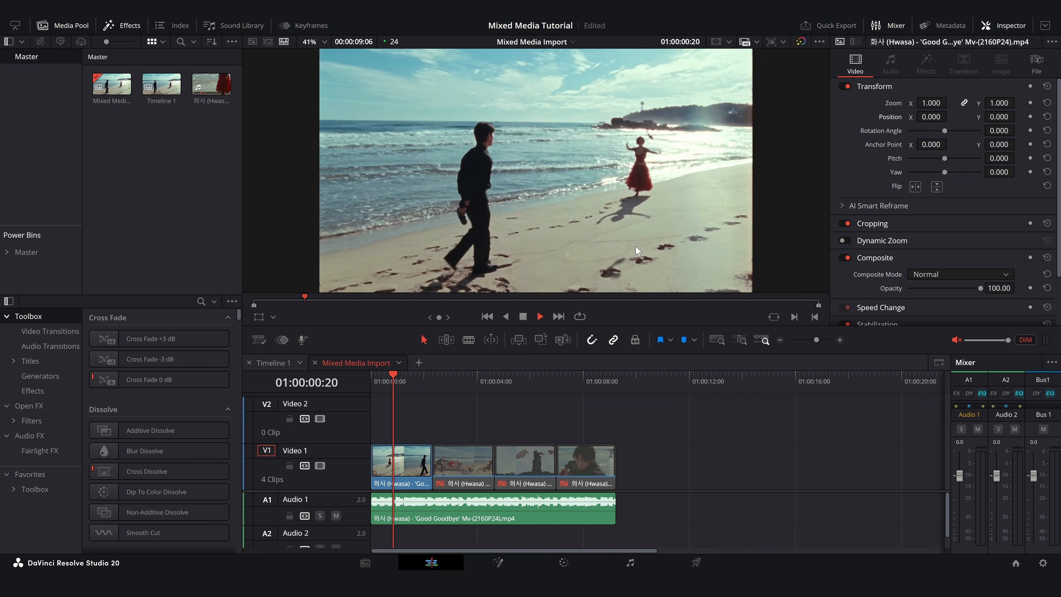
drag(436, 389, 371, 386)
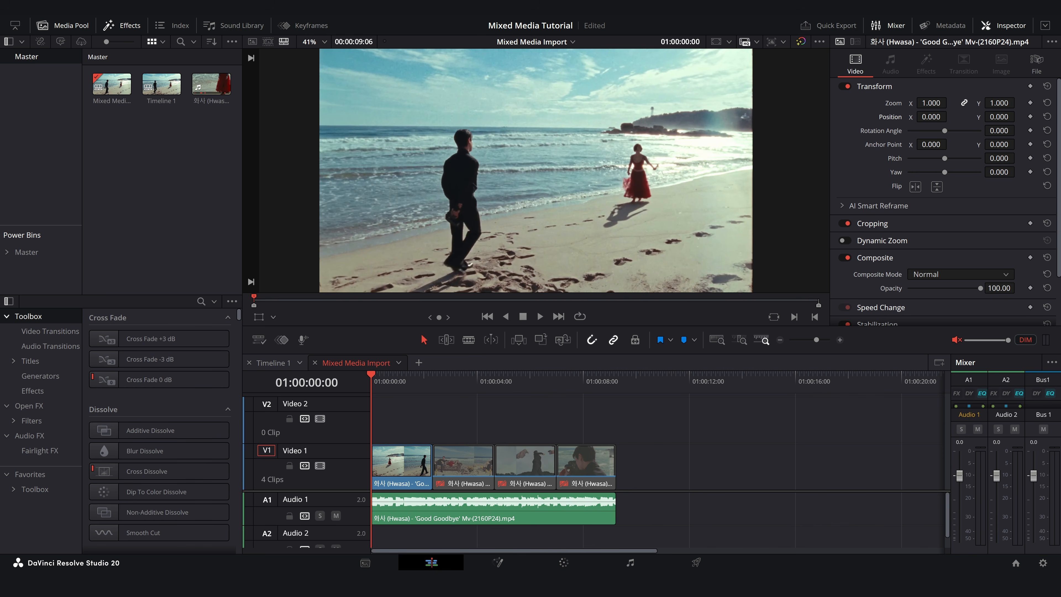
drag(101, 267, 669, 473)
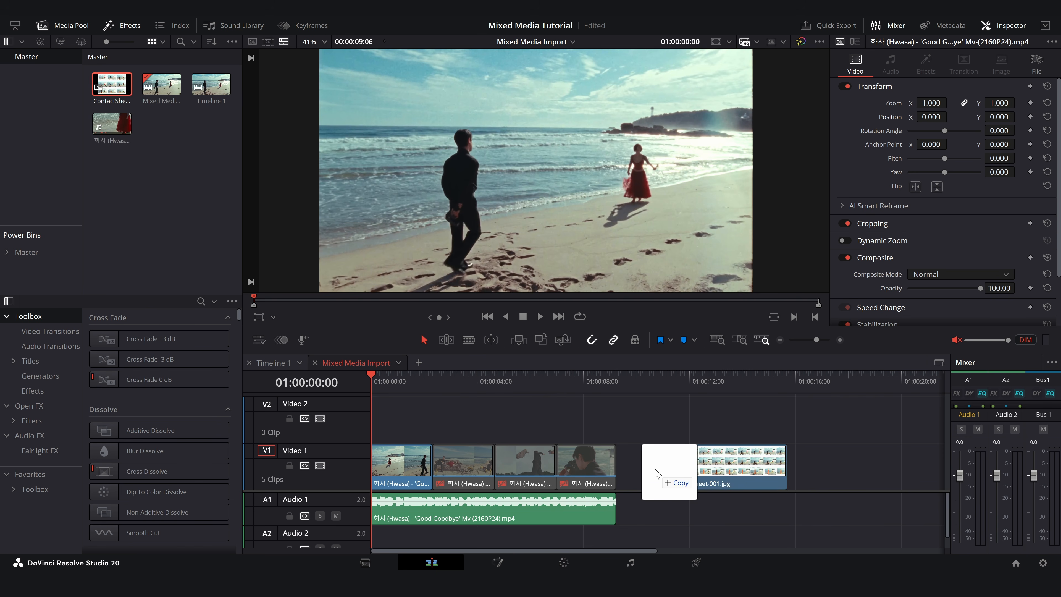
Scale the contact sheet clip to 4.230 and position it at X 5335, Y -3053 so its first frame fills the picture.
click(666, 383)
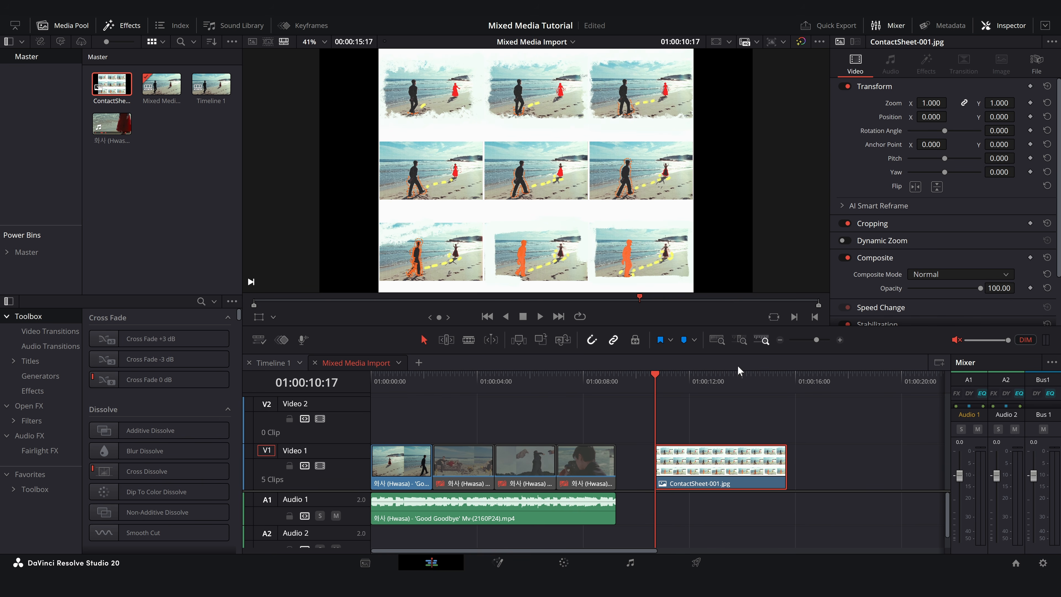
mouse_move(931, 103)
mouse_down()
mouse_move(950, 102)
mouse_move(934, 107)
mouse_up()
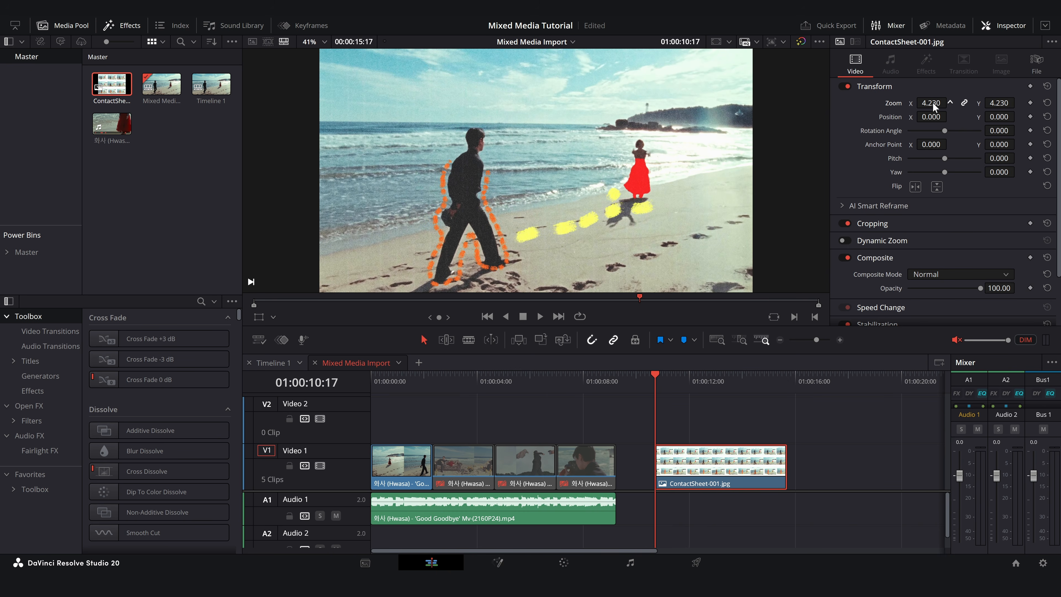
drag(1004, 117, 951, 117)
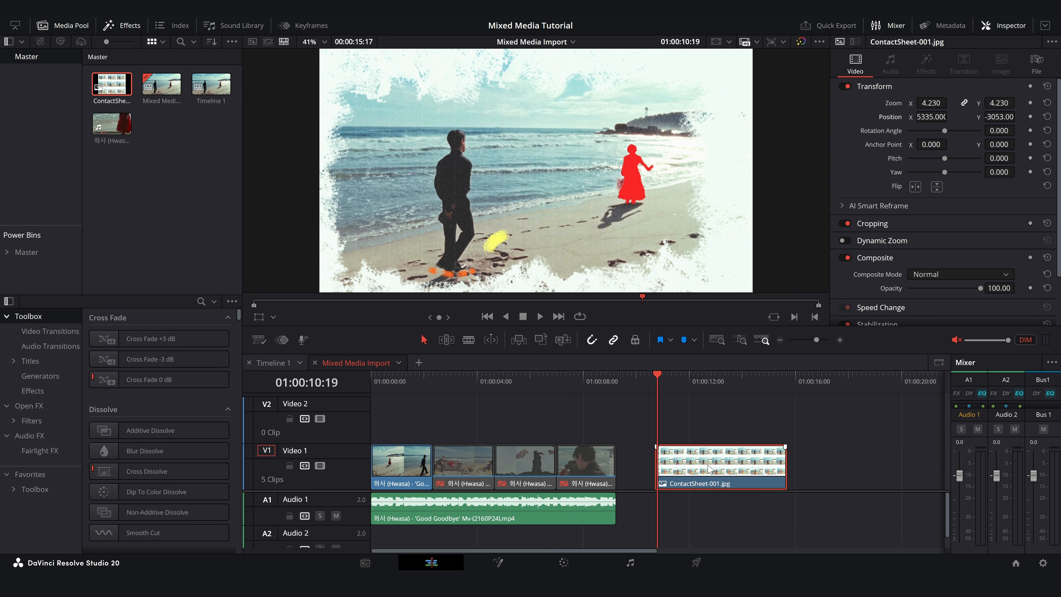
Split the contact sheet clip every three frames and shift each piece along the top row, ending at position X -5432.
key(ctrl+b)
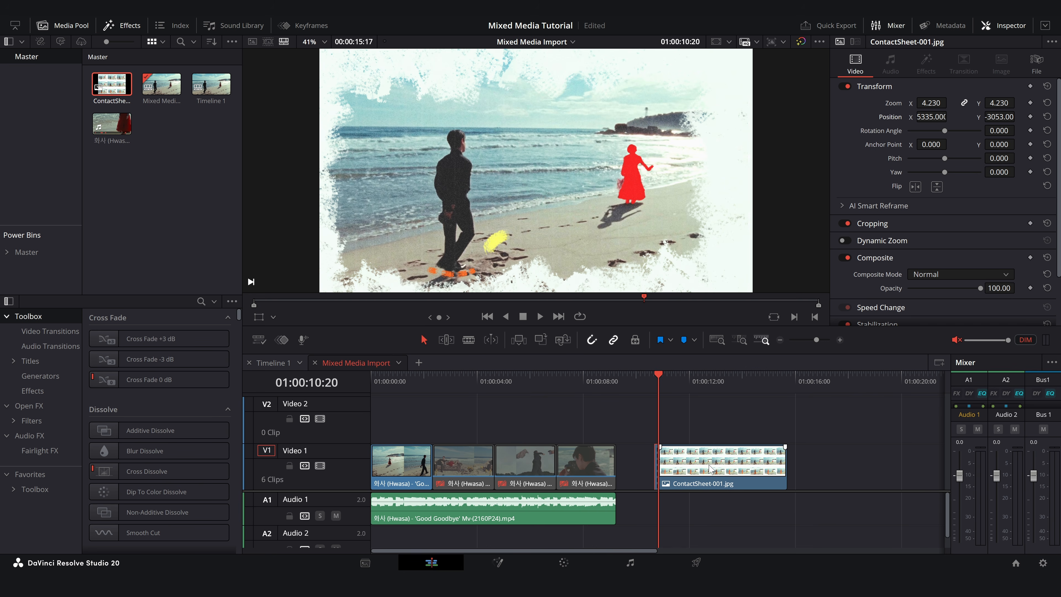
drag(943, 117, 933, 120)
key(Right)
key(Right)
key(Right)
key(ctrl+b)
key(ctrl+z)
key(ctrl+equal)
key(ctrl+equal)
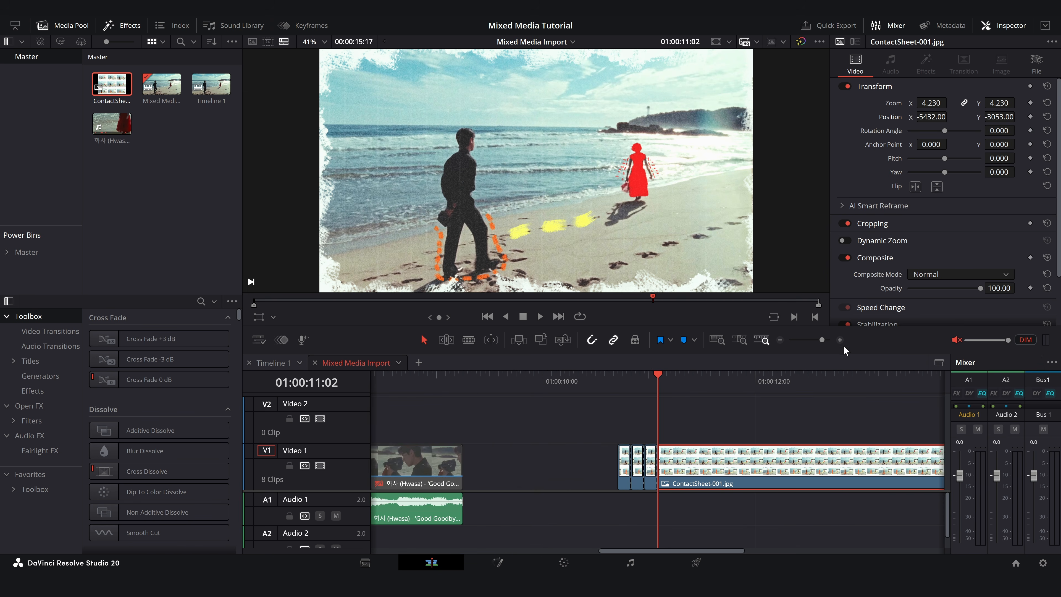
Replace the long leftover clip with a copied three-frame piece positioned at X 5418, Y -6 to show the middle row's first frame.
scroll(732, 433, right, 3)
click(488, 392)
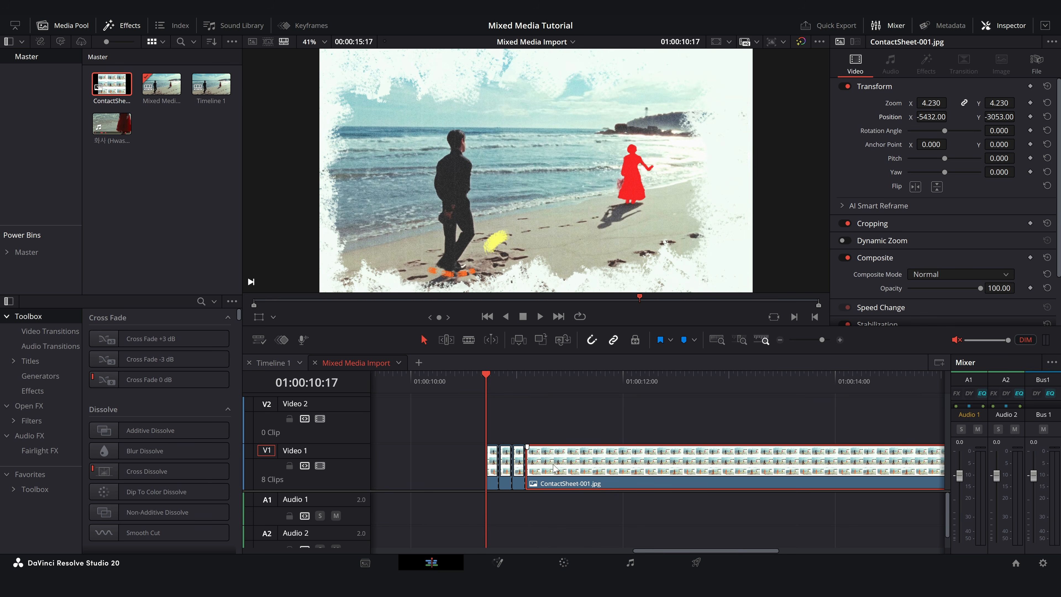
key(Delete)
click(493, 470)
drag(998, 117, 1018, 116)
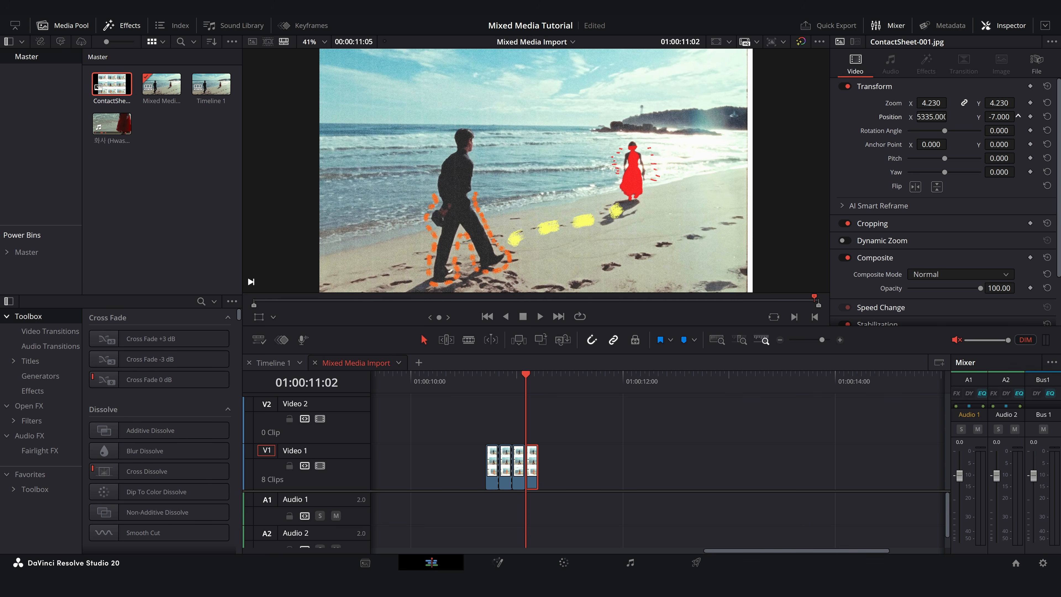
drag(931, 116, 950, 117)
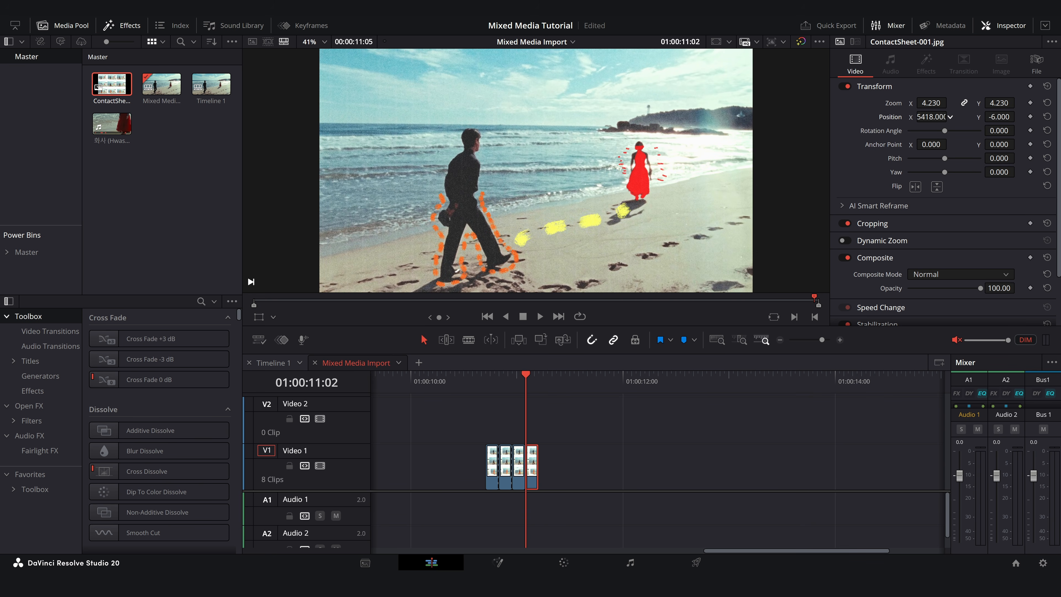
Duplicate the three-frame piece into the next slot, shift it horizontally towards the sheet's centre frame, and play through the sequence.
drag(532, 470, 545, 470)
drag(931, 116, 844, 117)
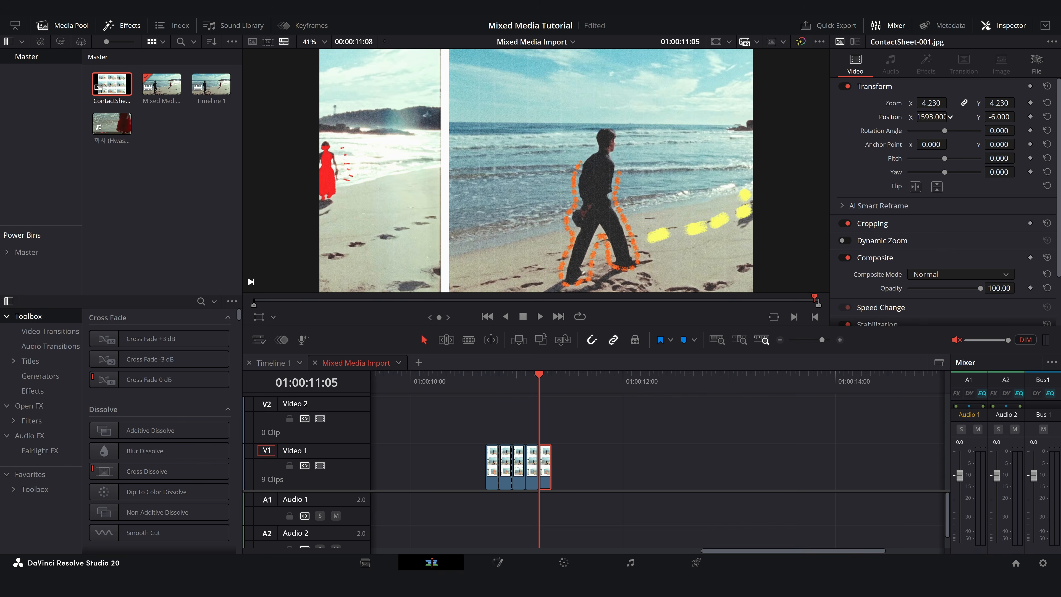
key(space)
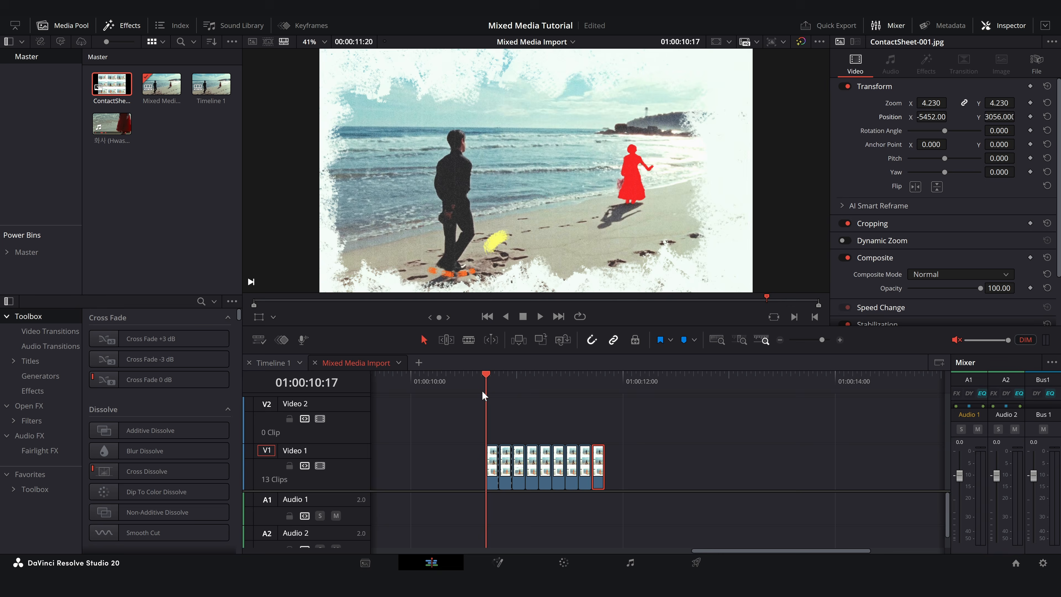
click(597, 390)
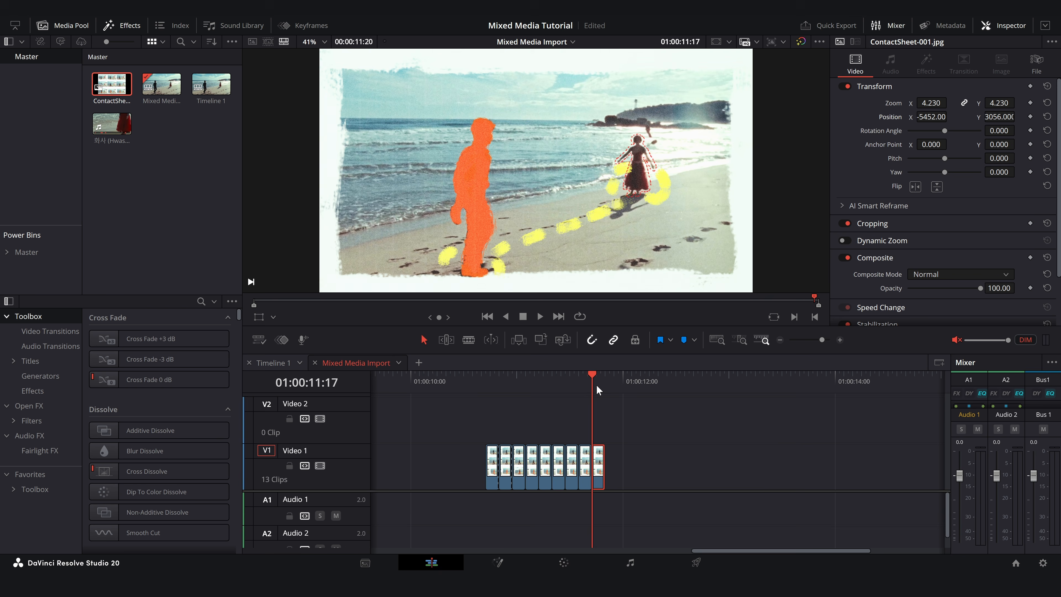
scroll(489, 429, left, 3)
drag(986, 494, 789, 472)
scroll(777, 463, right, 3)
click(659, 389)
click(743, 468)
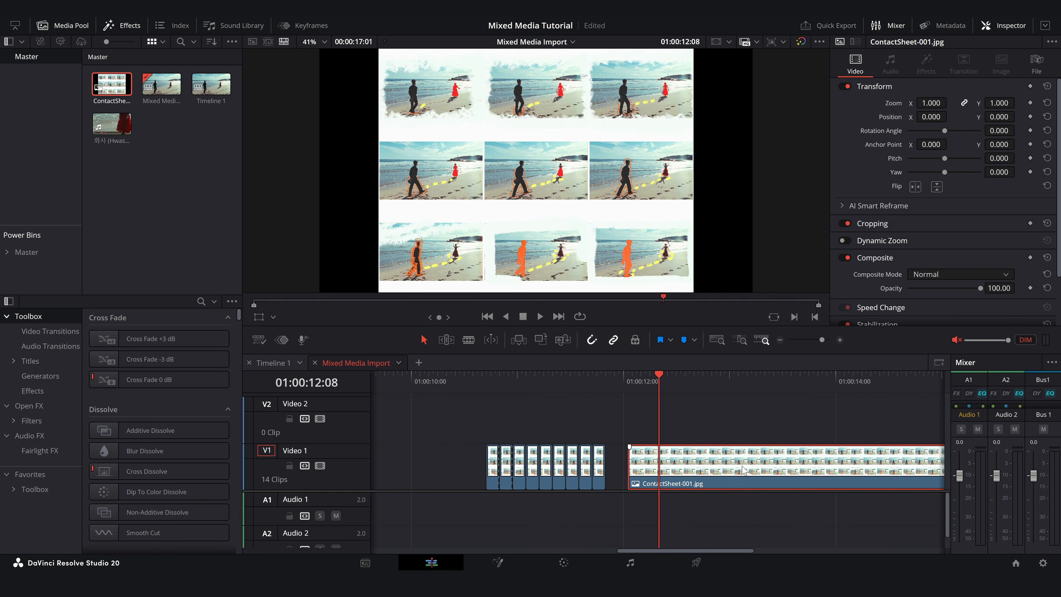
key(Delete)
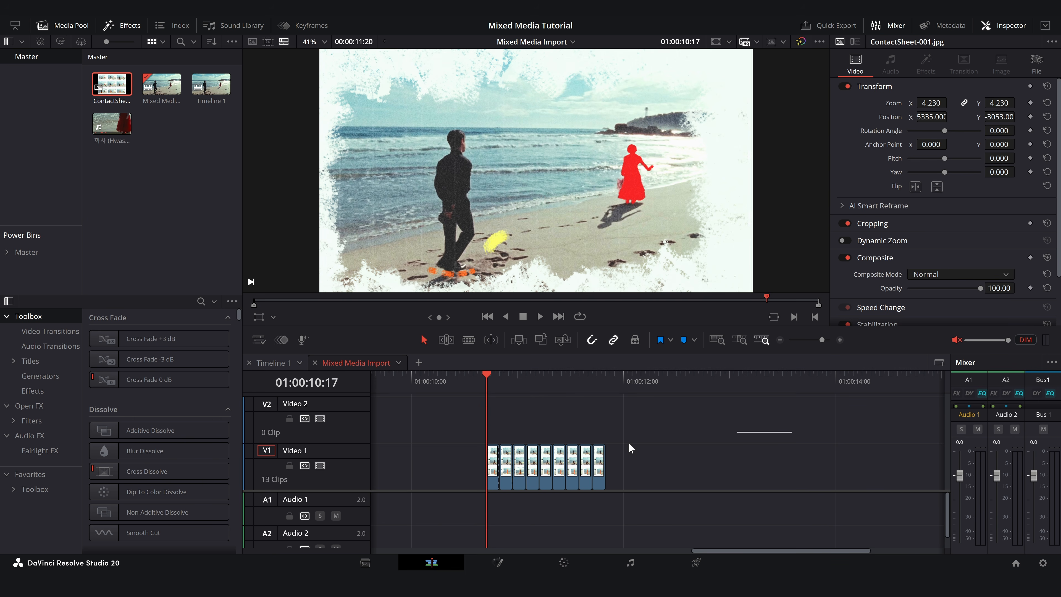
Change the clip duration of all nine contact sheet pieces to 3 frames.
drag(792, 433, 436, 485)
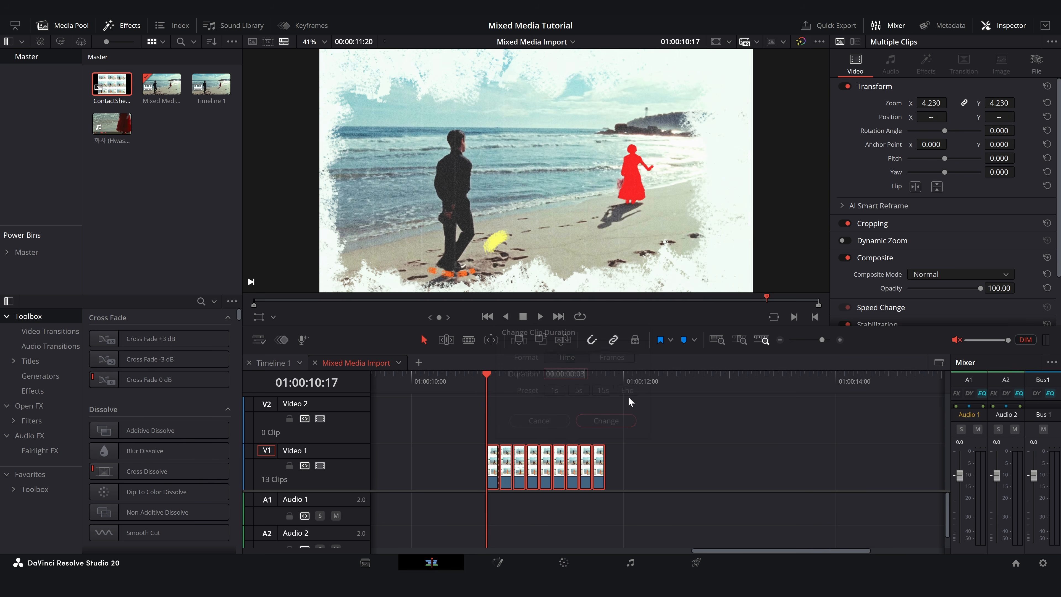
click(613, 357)
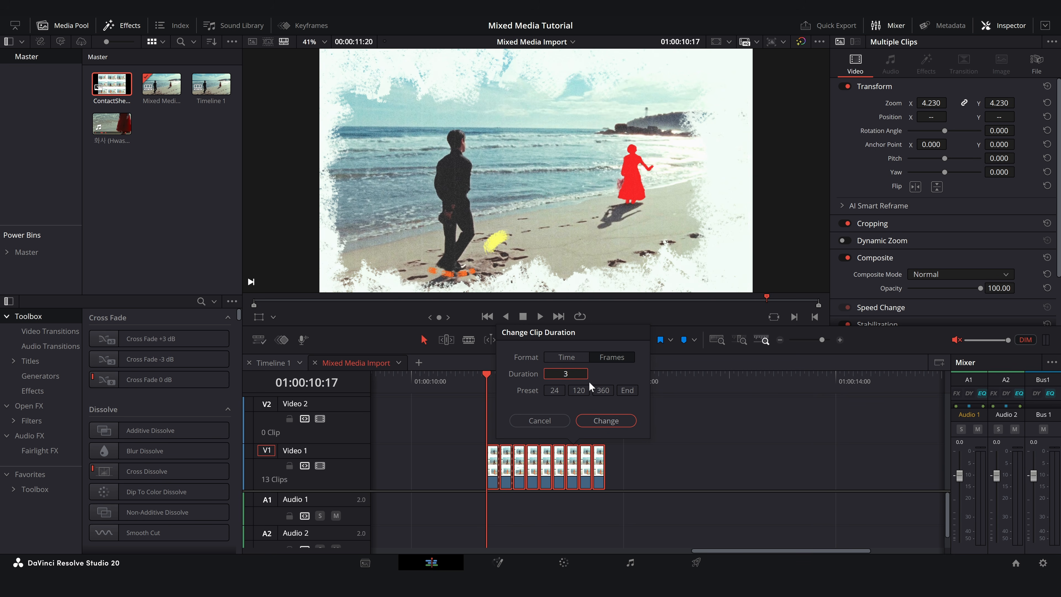
click(605, 421)
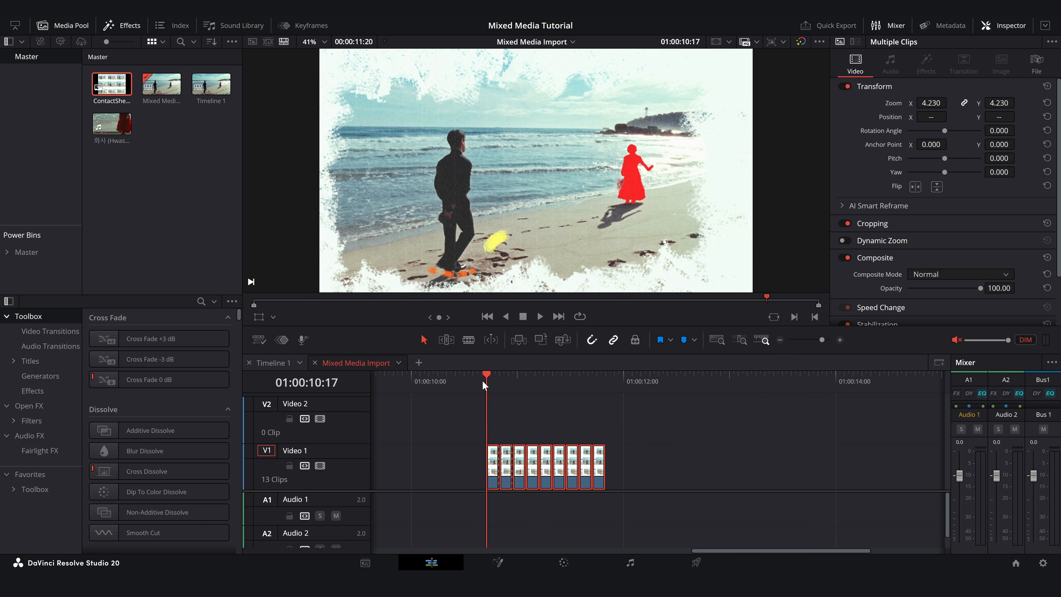
mouse_move(483, 382)
mouse_down()
mouse_move(628, 388)
mouse_move(493, 387)
mouse_up()
scroll(600, 388, down, 2)
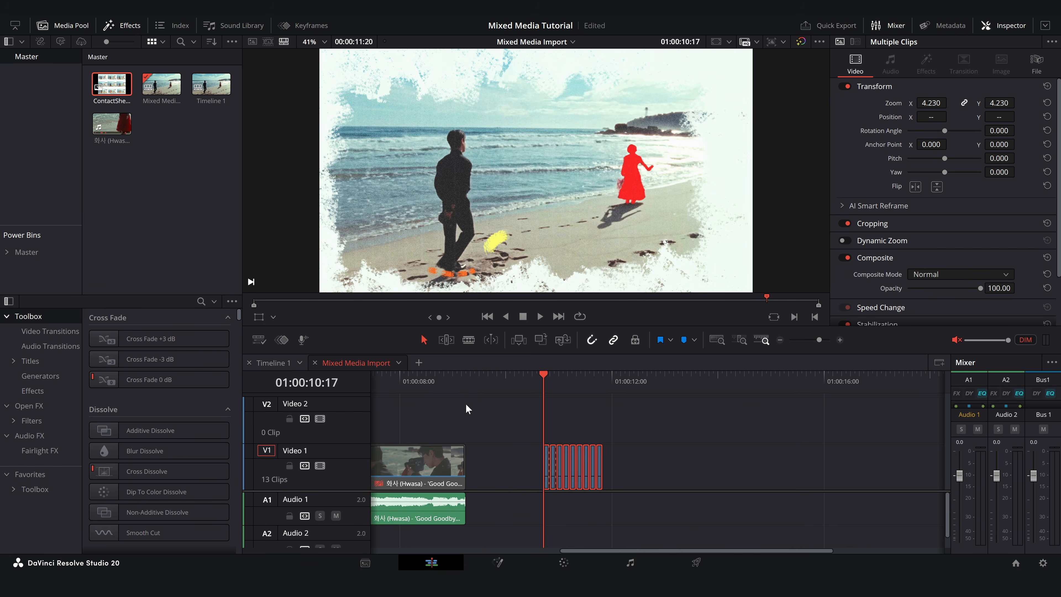
scroll(466, 408, left, 5)
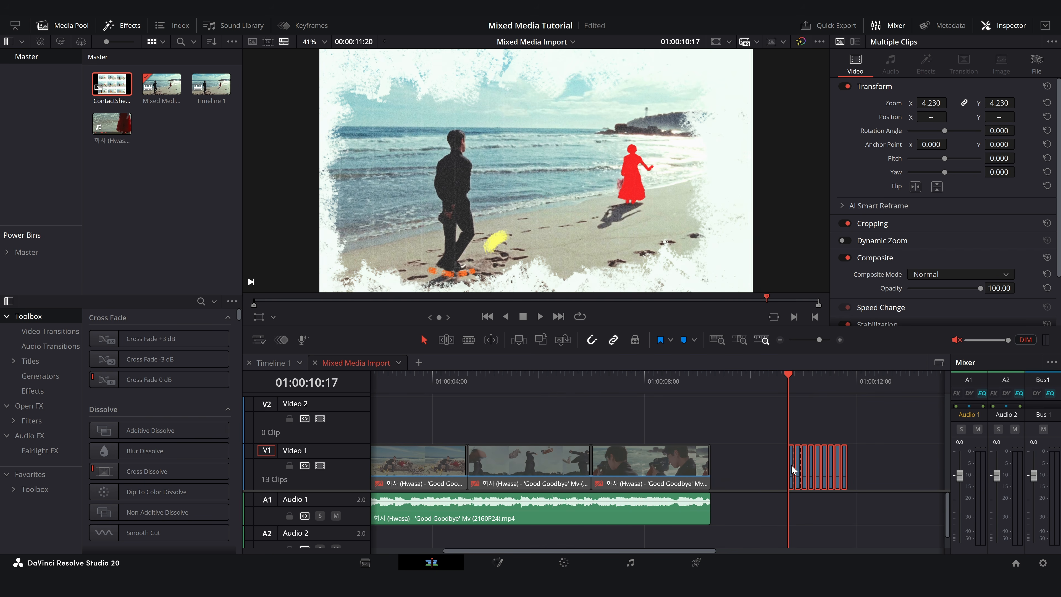
key(alt+g)
click(609, 323)
key(ctrl+z)
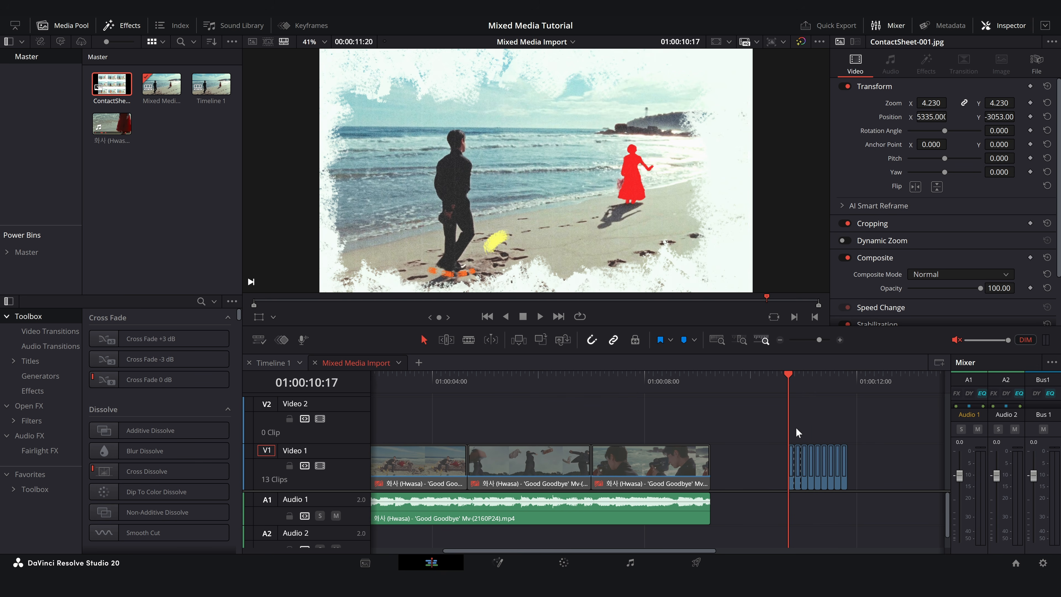
Move the nine contact sheet pieces onto Video 2 at the start of the timeline and play the animation.
drag(884, 442, 427, 425)
scroll(539, 419, left, 3)
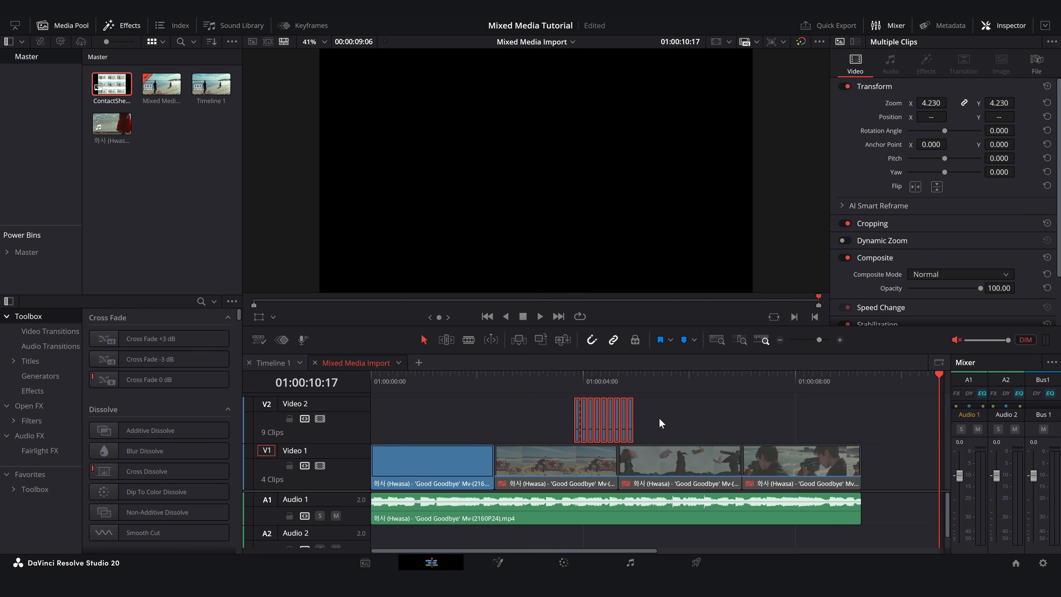
drag(621, 422, 419, 421)
click(368, 380)
key(space)
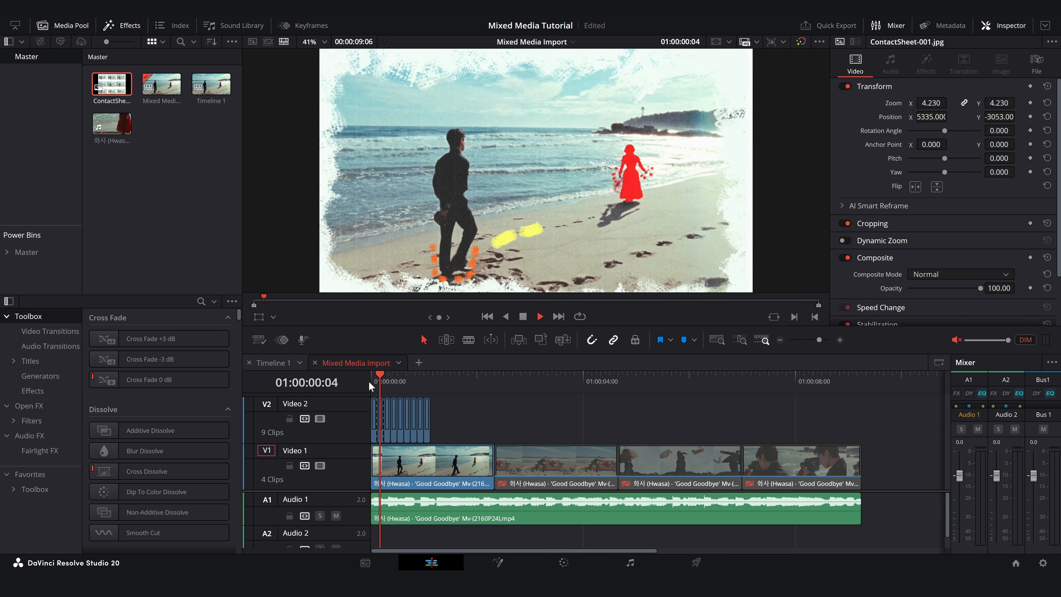
key(space)
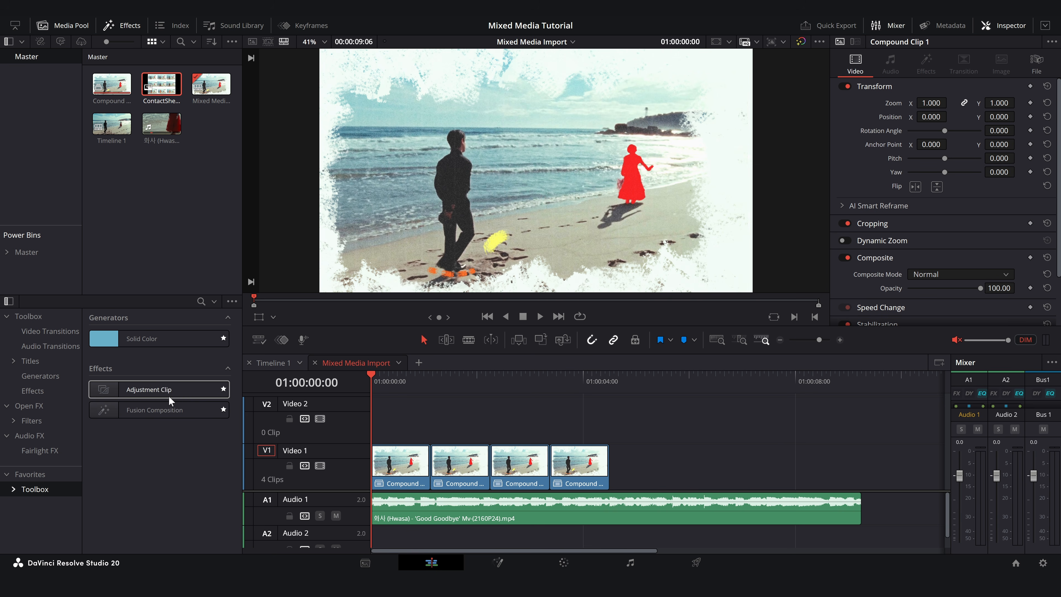
Add an Adjustment Clip on Video 2 and trim it to span the four compound clips.
drag(169, 397, 407, 420)
drag(633, 423, 608, 423)
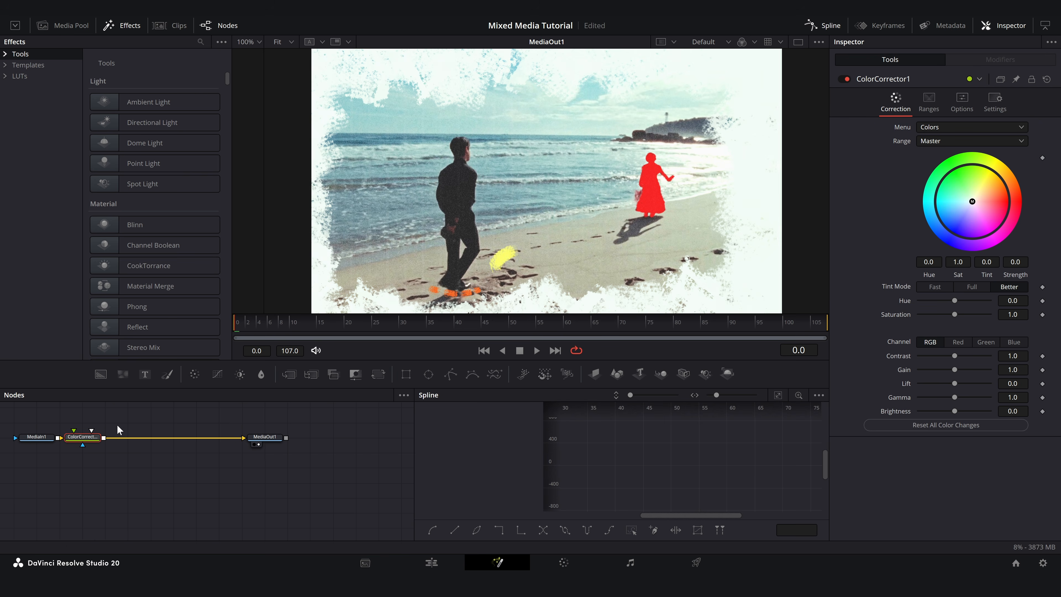
Add a Film Grain node after the colour corrector in the adjustment clip's Fusion composition.
key(shift+space)
text(grain)
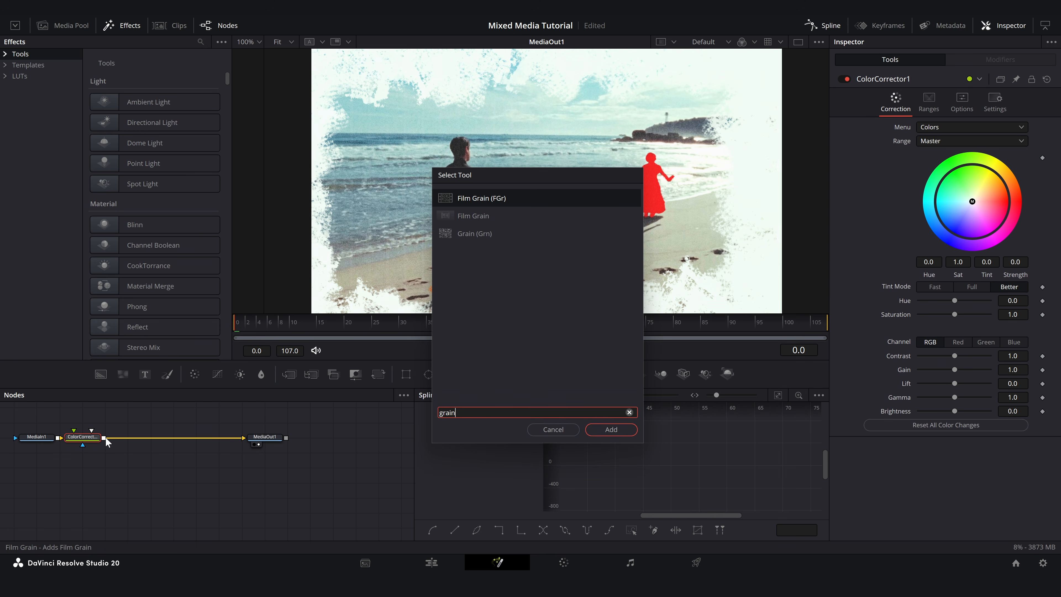
key(Return)
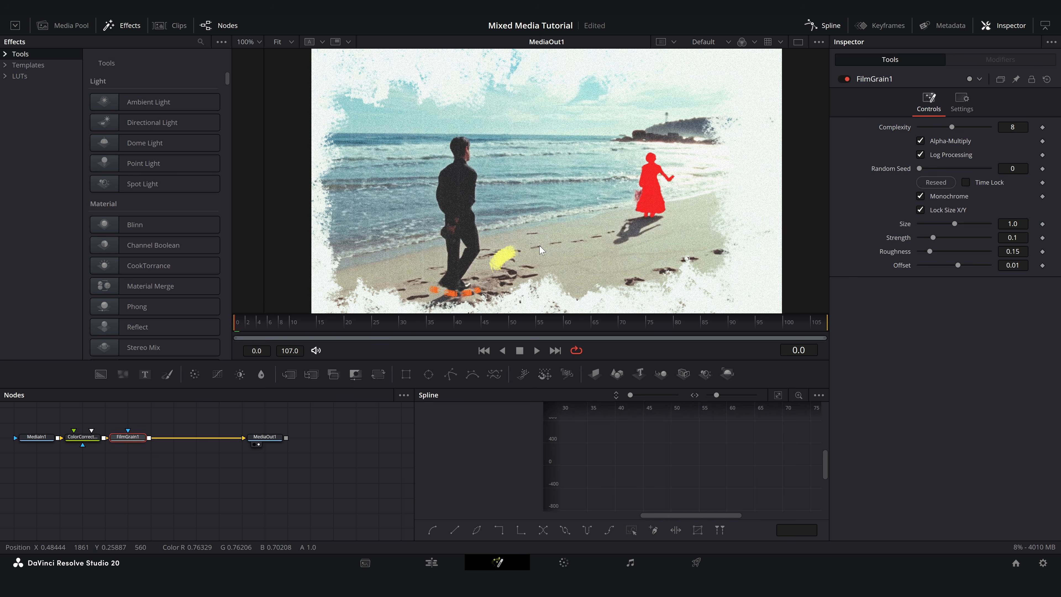
Turn off monochrome grain in the Film Grain node and adjust its master strength.
click(941, 194)
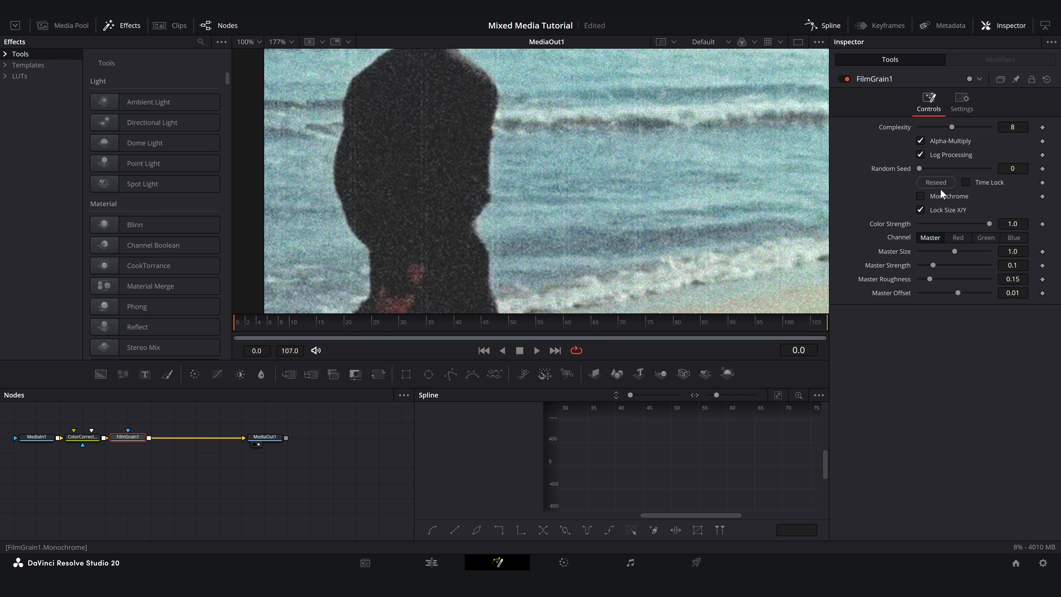
scroll(595, 188, up, 5)
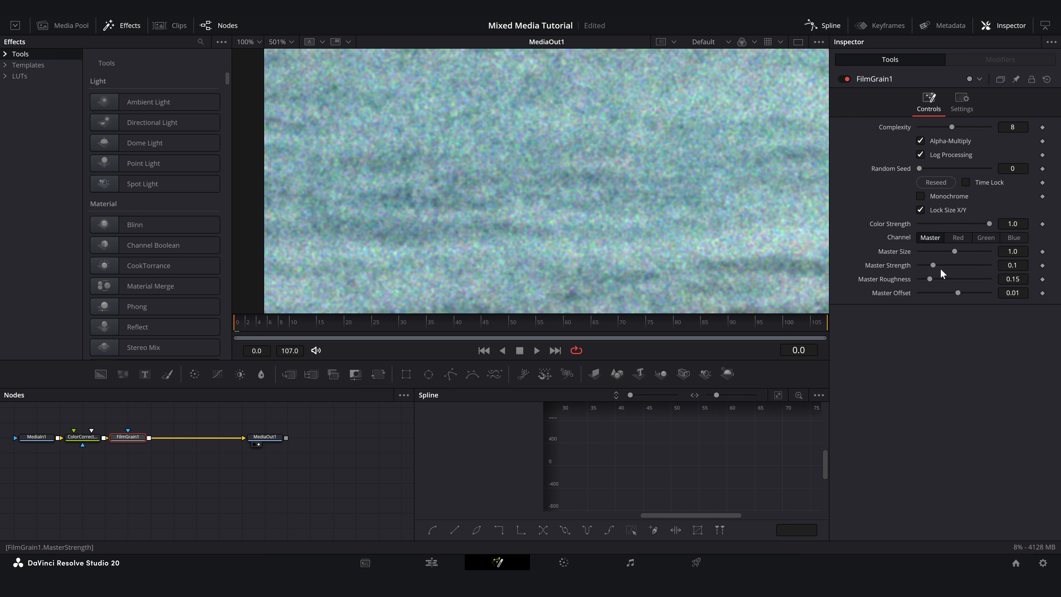
click(942, 267)
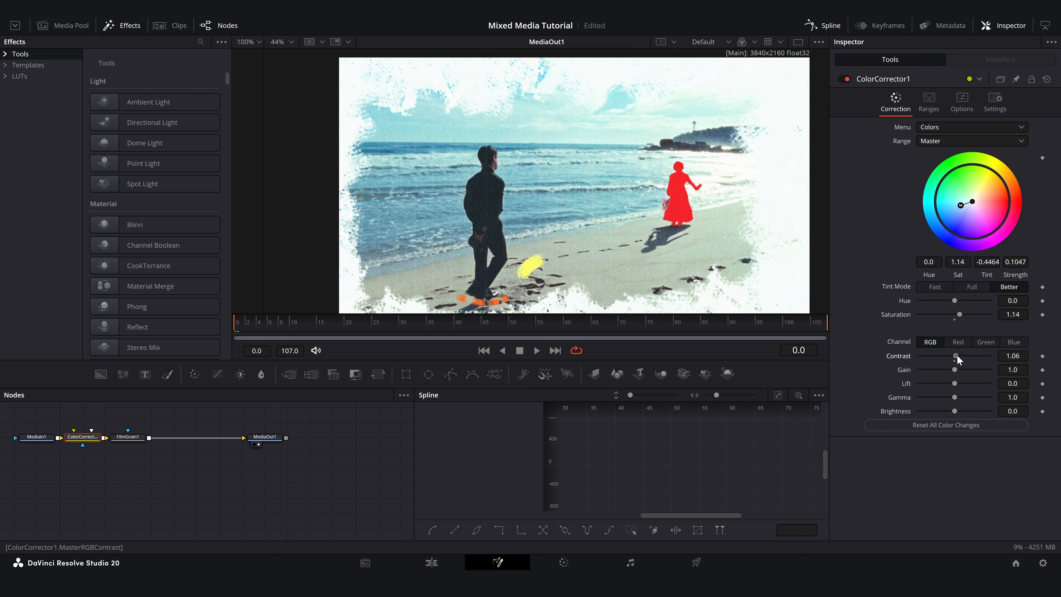
Add a Color Curves node after the film grain, place a point in the curve's highlights and adjust its shadow end.
click(128, 436)
click(217, 373)
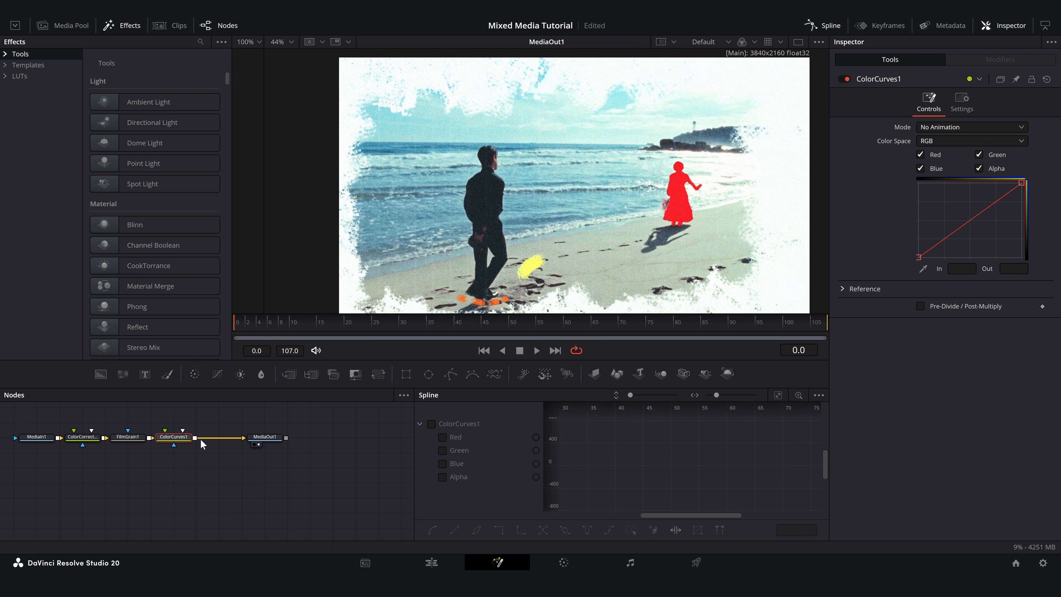
click(997, 200)
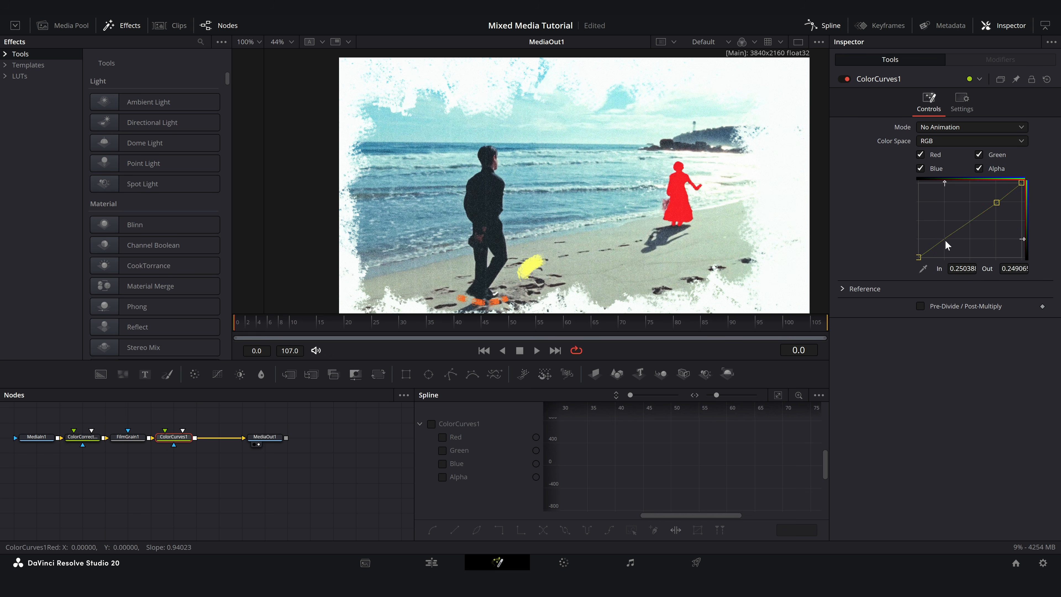
drag(919, 253, 917, 253)
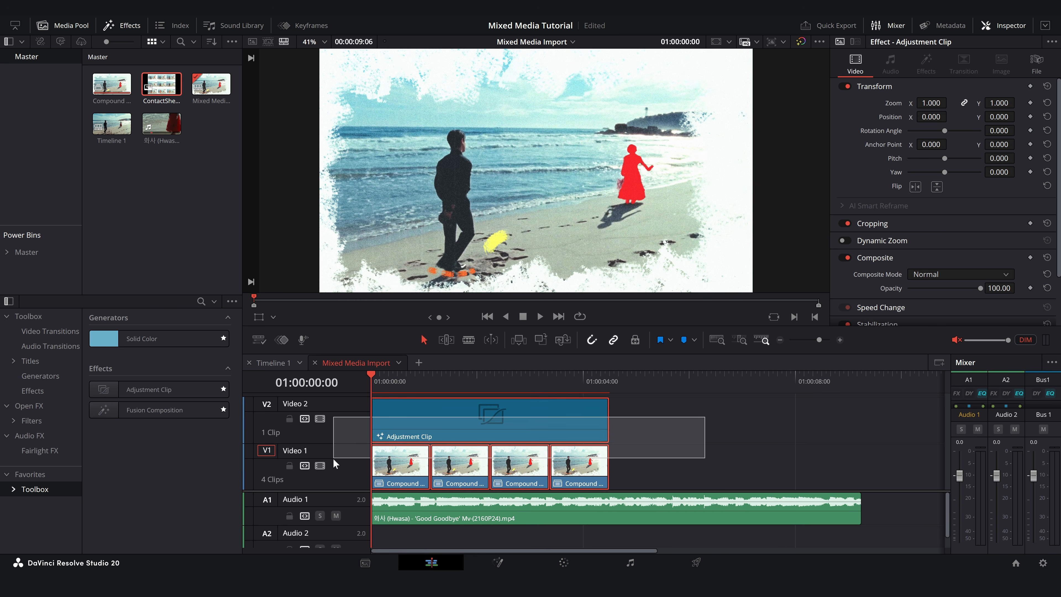
Select the adjustment clip together with the four compound clips on the edit timeline and open their context options.
drag(334, 459, 333, 459)
right_click(436, 432)
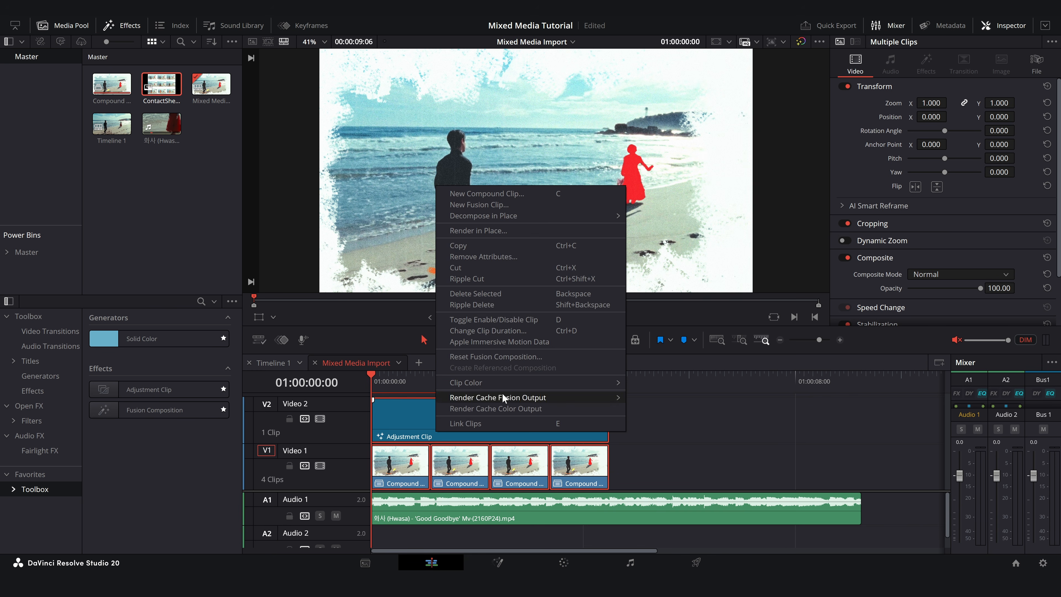